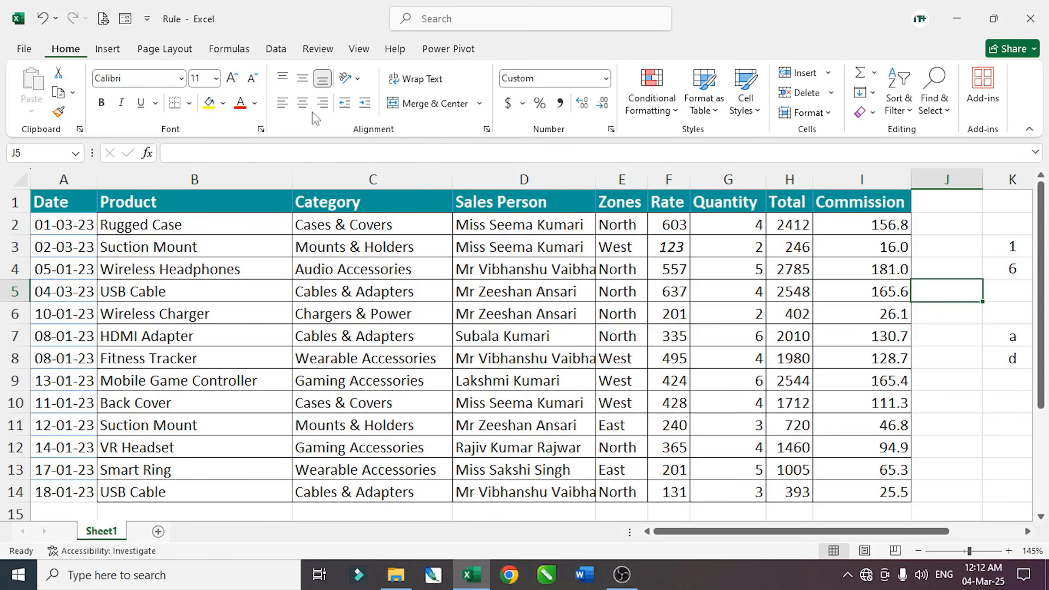
Step: Open the new conditional formatting rule settings and look through the cell-content criteria, including Specific Text, Dates Occurring and Blanks
click(670, 121)
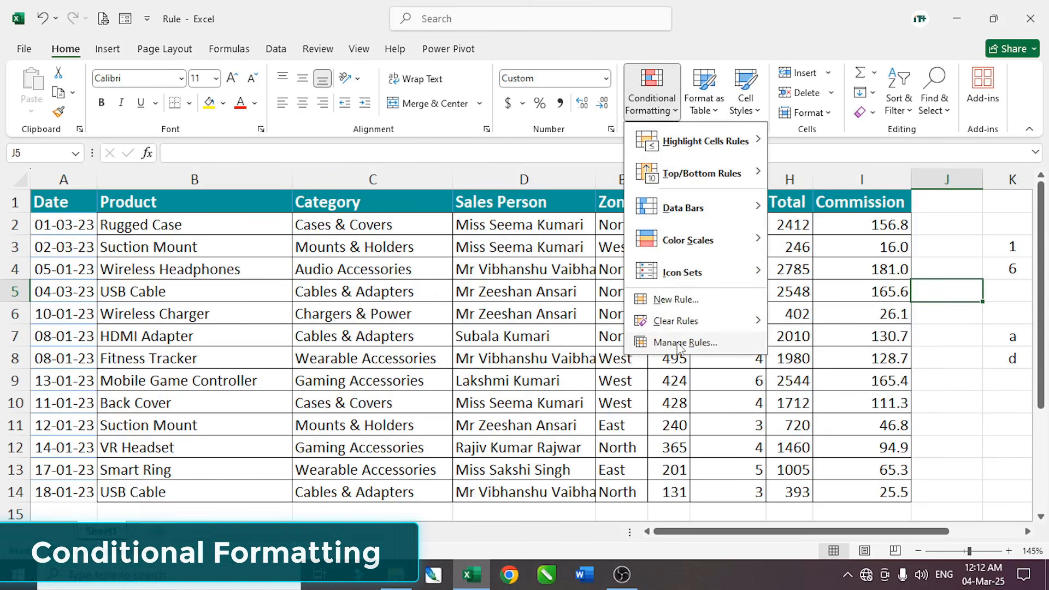
click(676, 300)
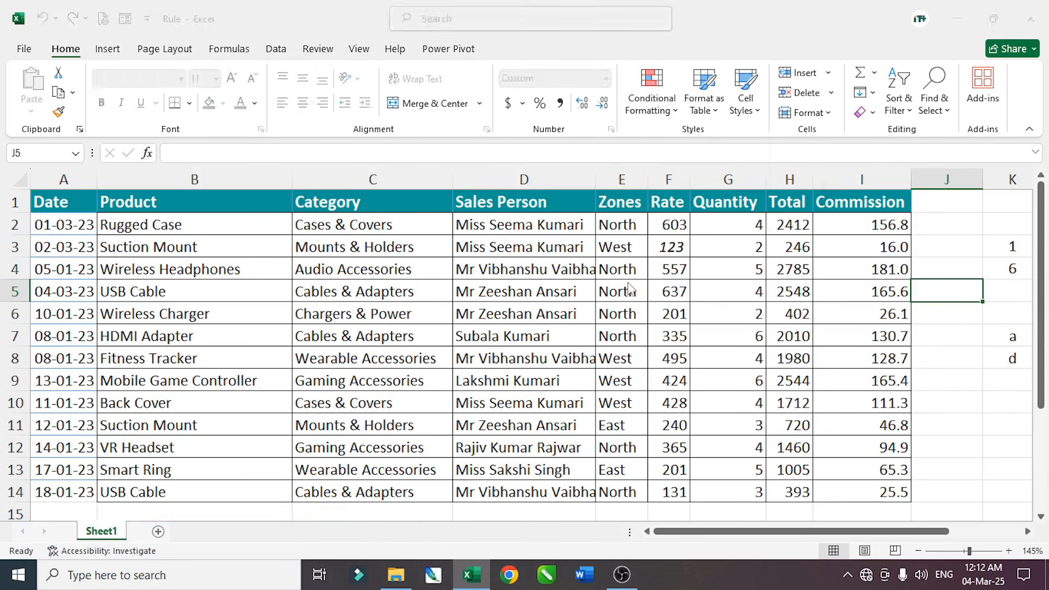
drag(475, 188, 274, 165)
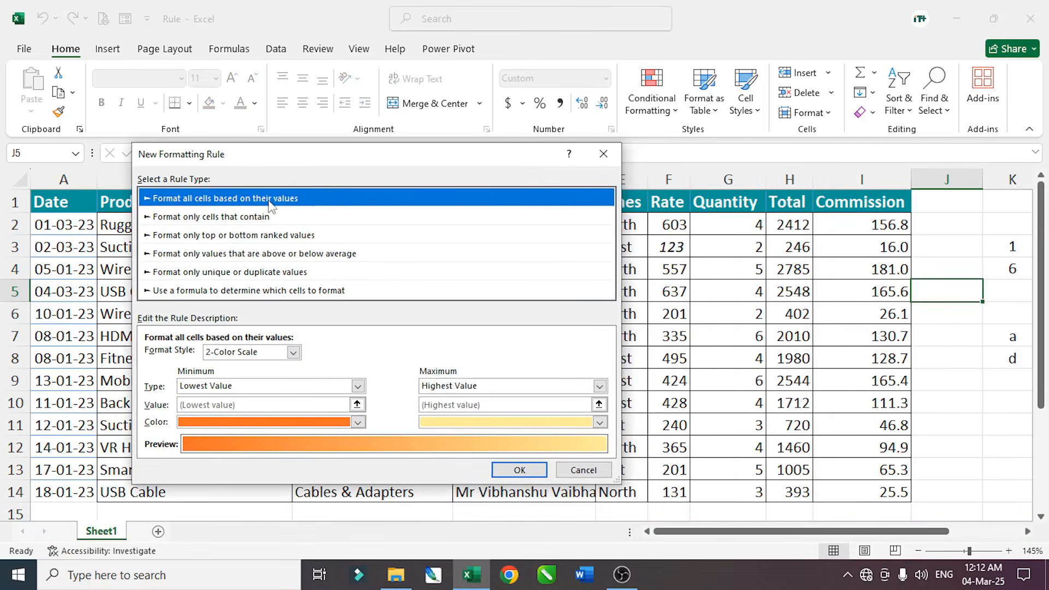
click(198, 218)
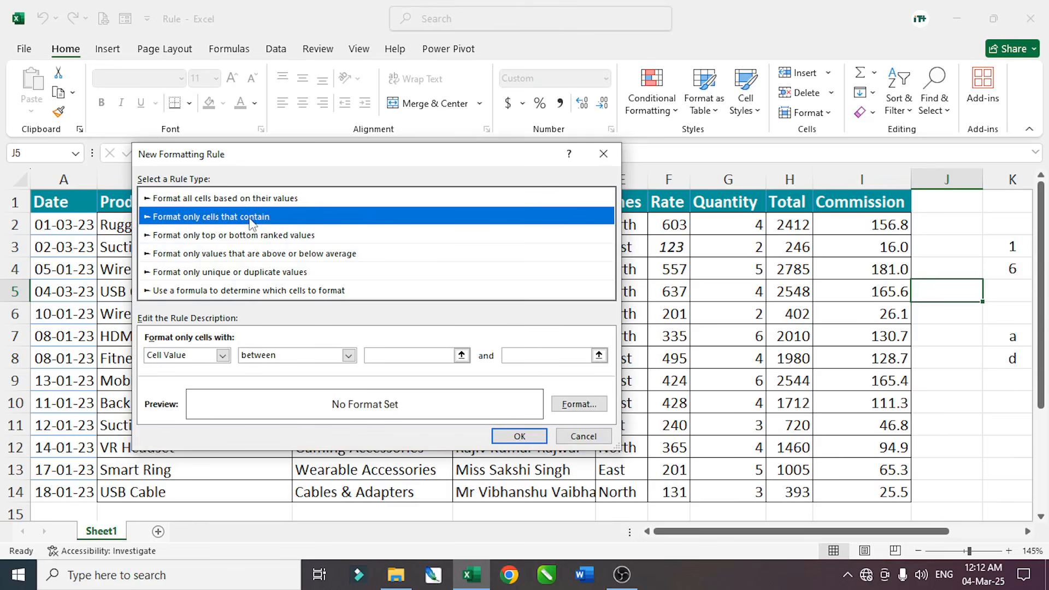
click(222, 356)
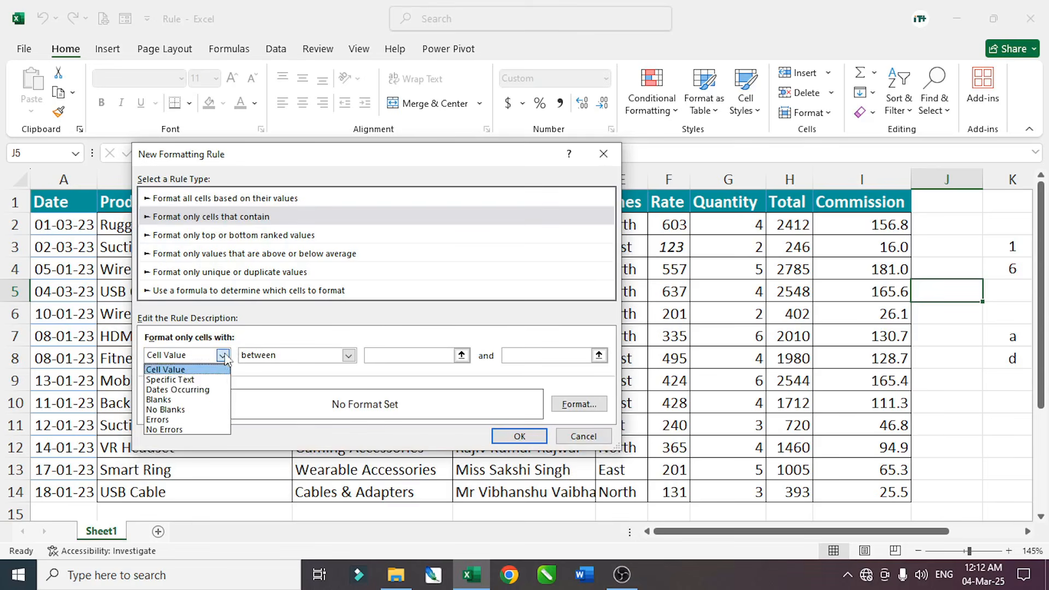
click(196, 379)
click(222, 356)
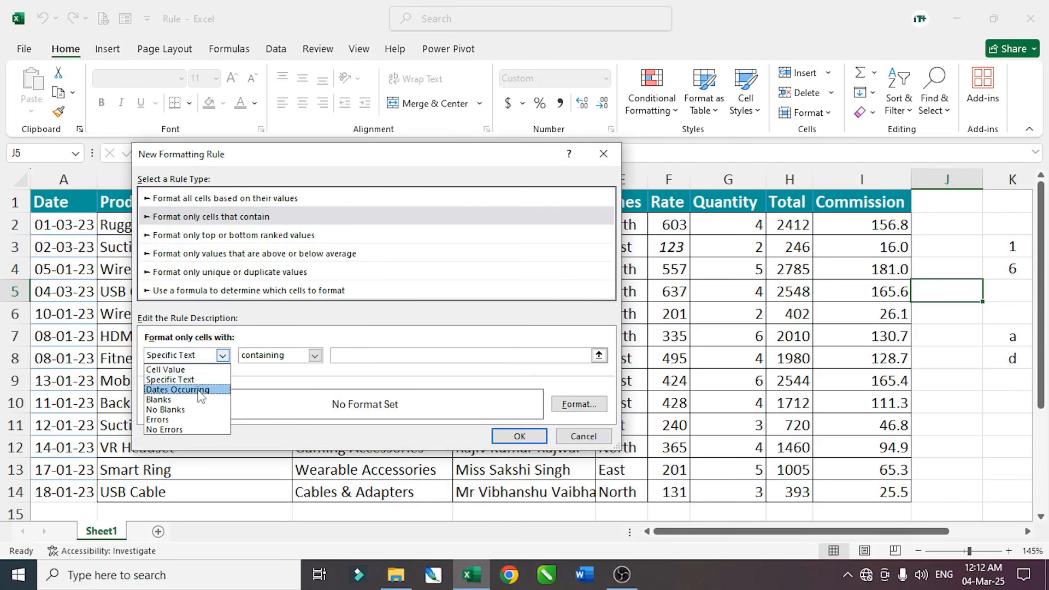
click(199, 390)
click(222, 355)
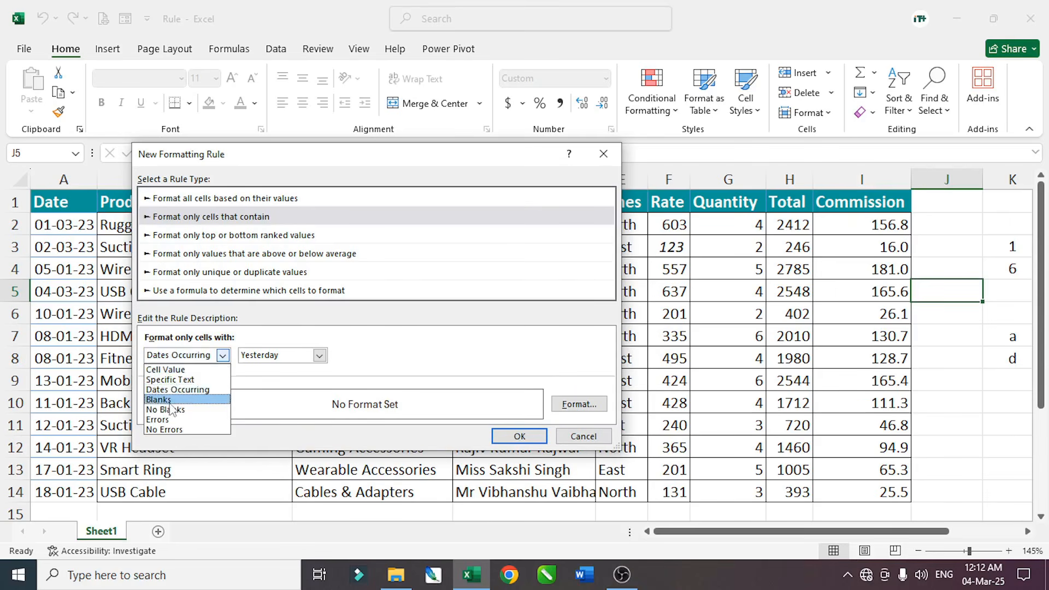
click(194, 399)
Step: Review the rule types for top or bottom ranked values, above or below average, unique or duplicate values, and formulas
click(198, 236)
click(193, 253)
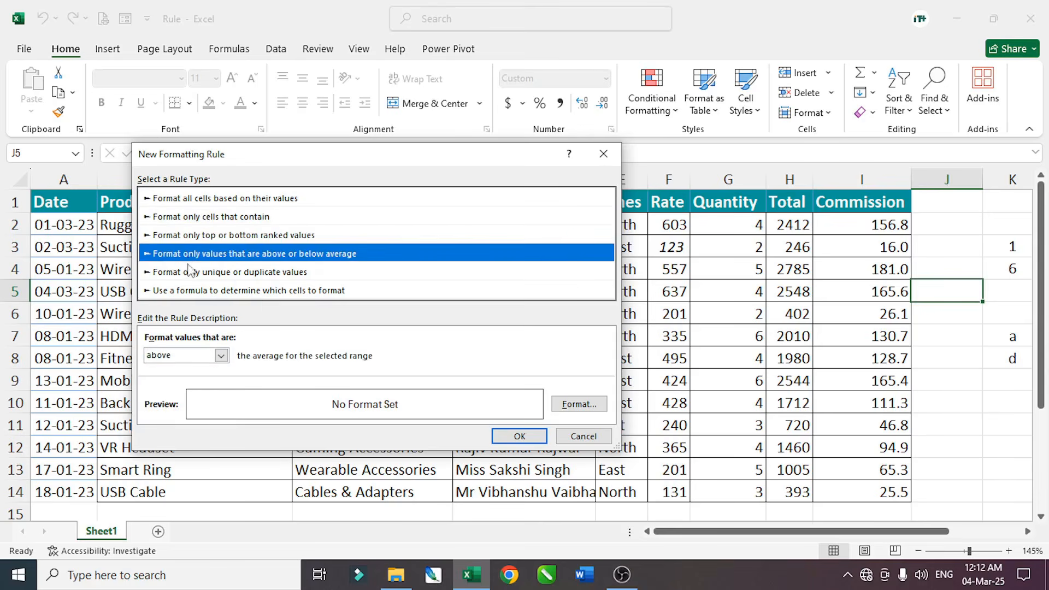
click(190, 274)
click(193, 290)
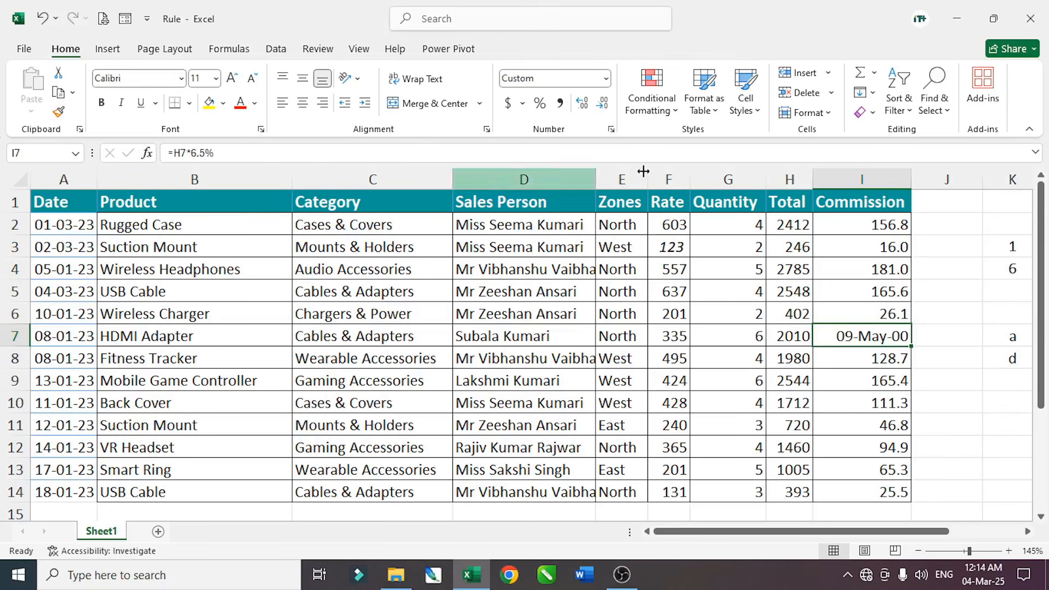
click(669, 106)
mouse_move(687, 151)
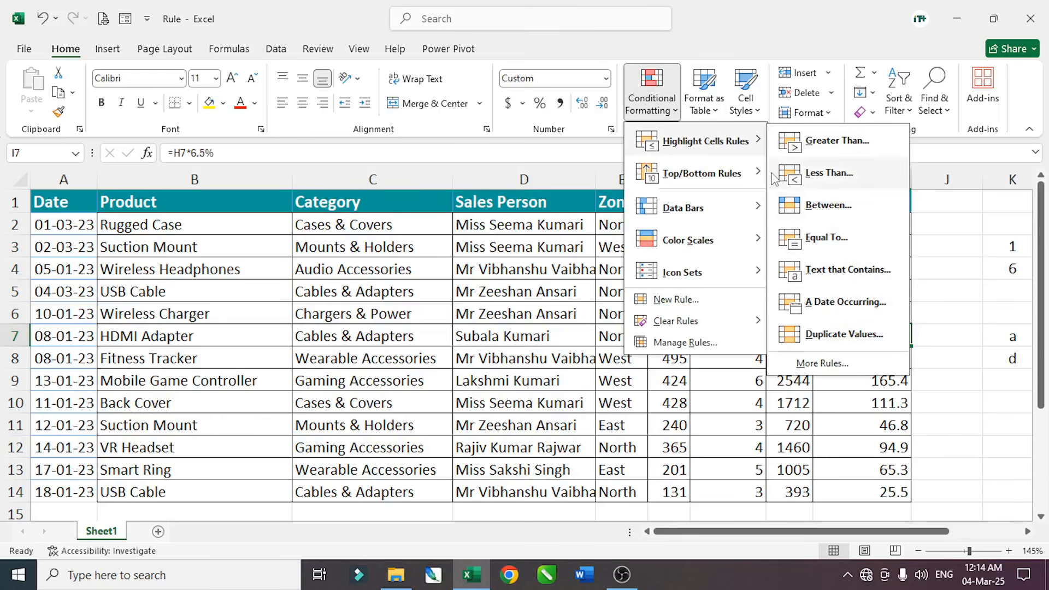
mouse_move(736, 173)
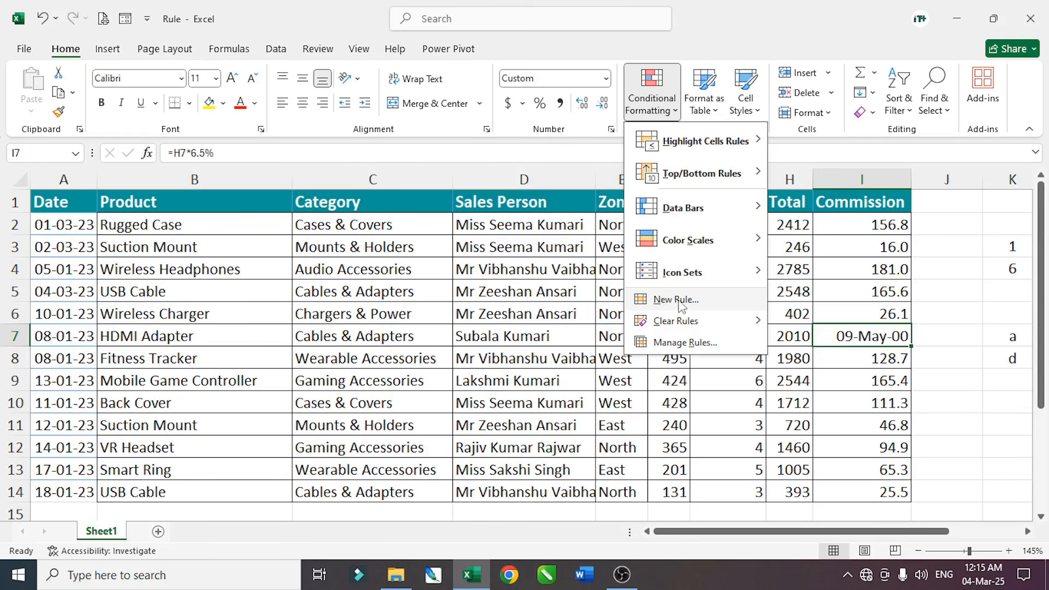
mouse_move(735, 326)
click(672, 299)
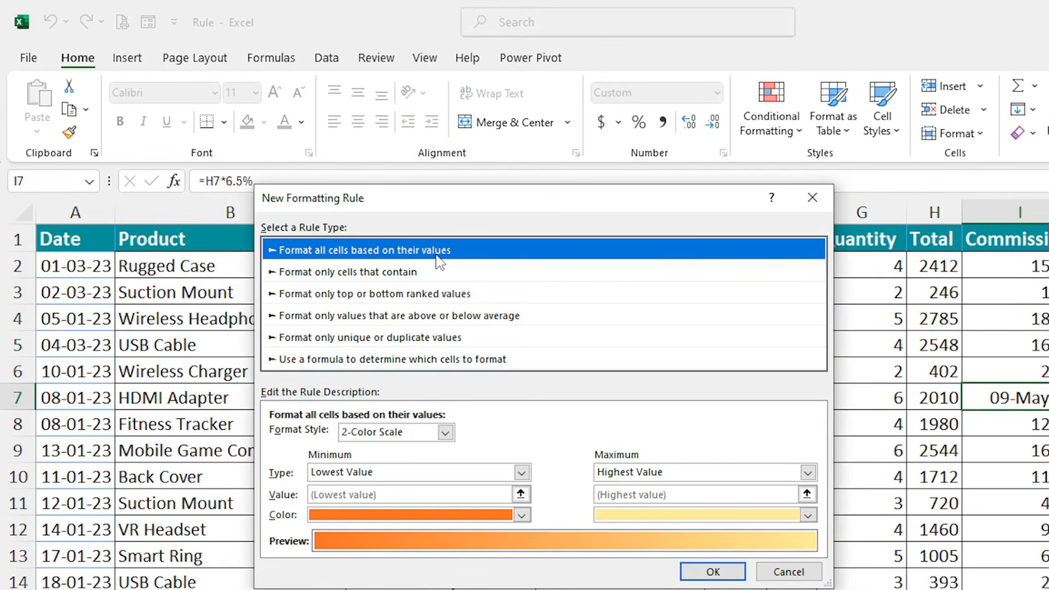
key(Escape)
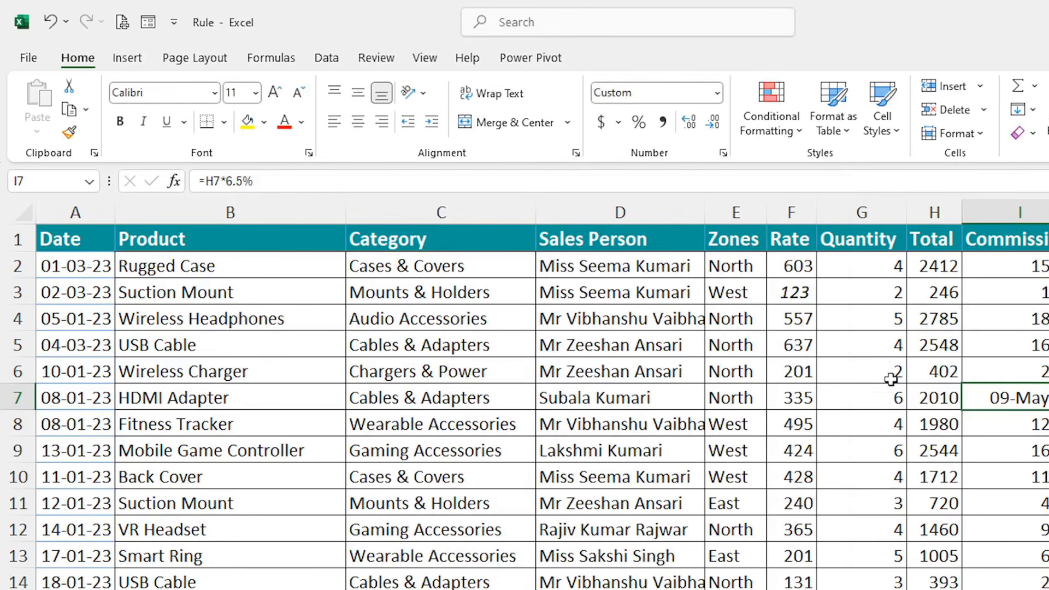
Step: Start a conditional formatting rule for the Quantity values in G2:G14 based on all cell values, choosing the 3-Color Scale style
drag(868, 267, 860, 571)
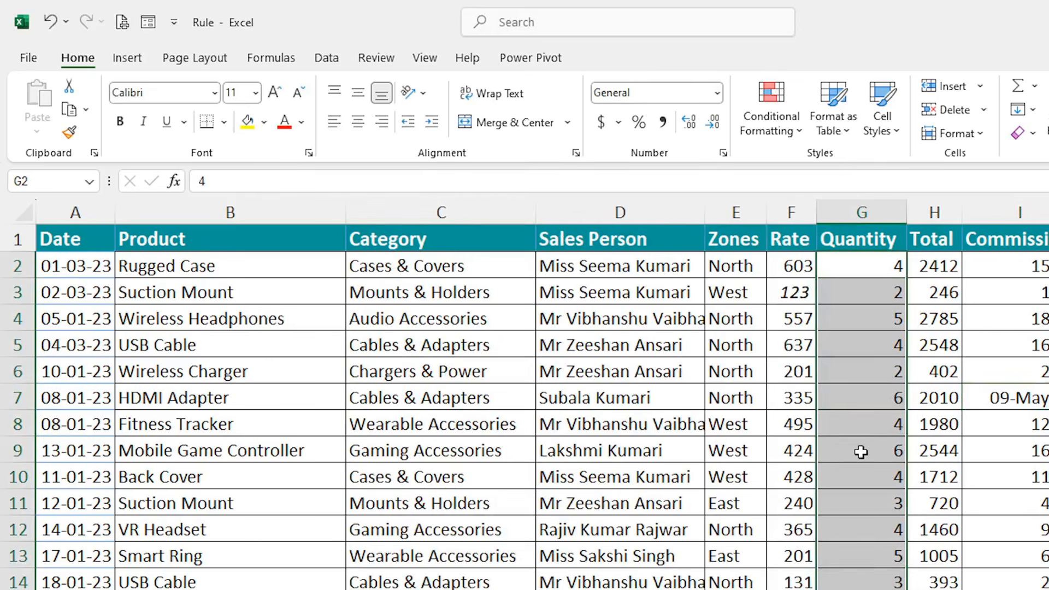
click(801, 131)
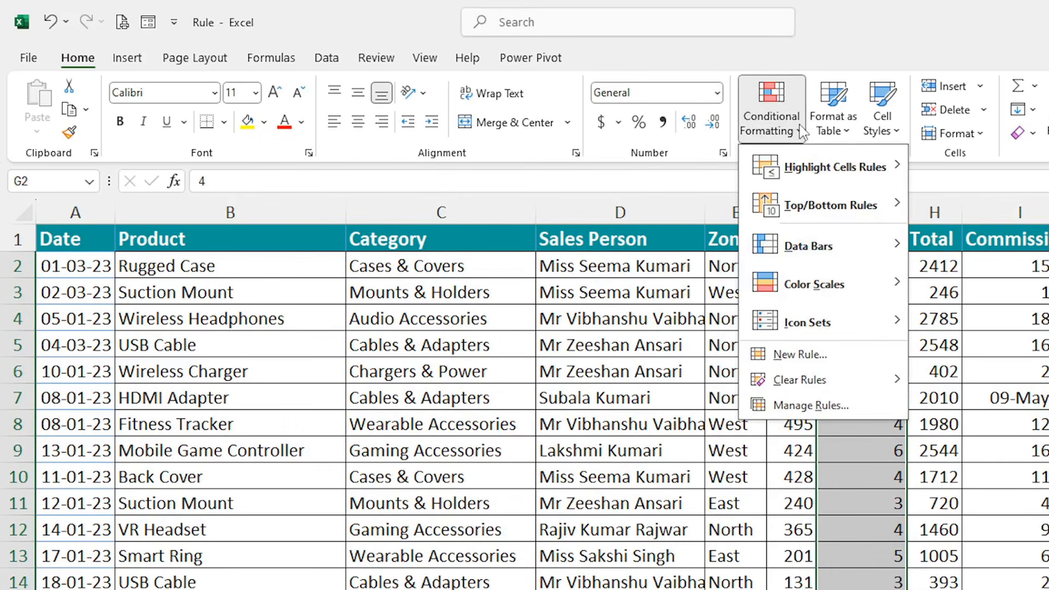
click(799, 356)
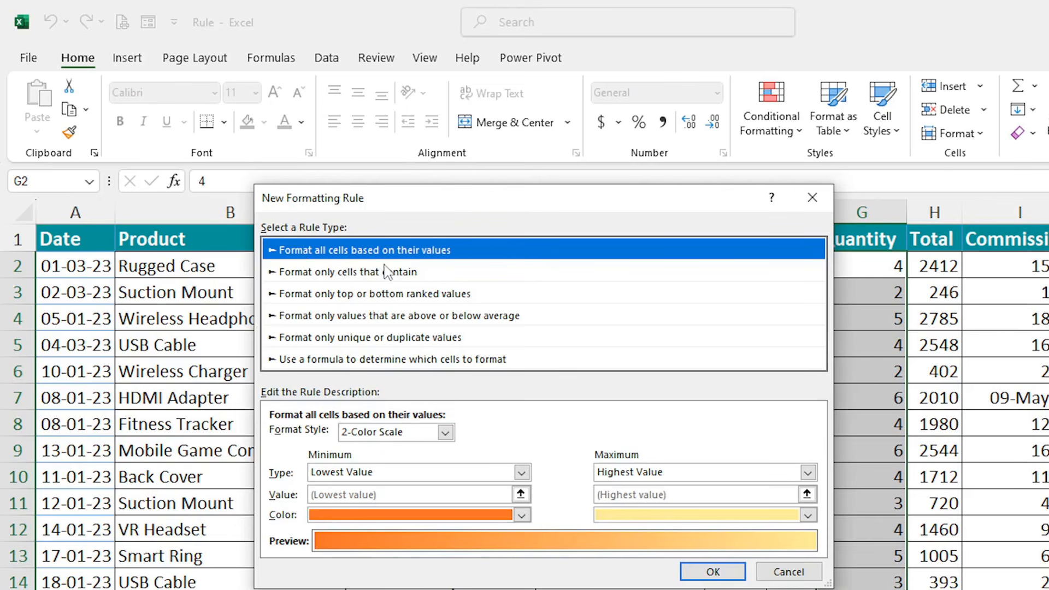
drag(460, 208, 328, 168)
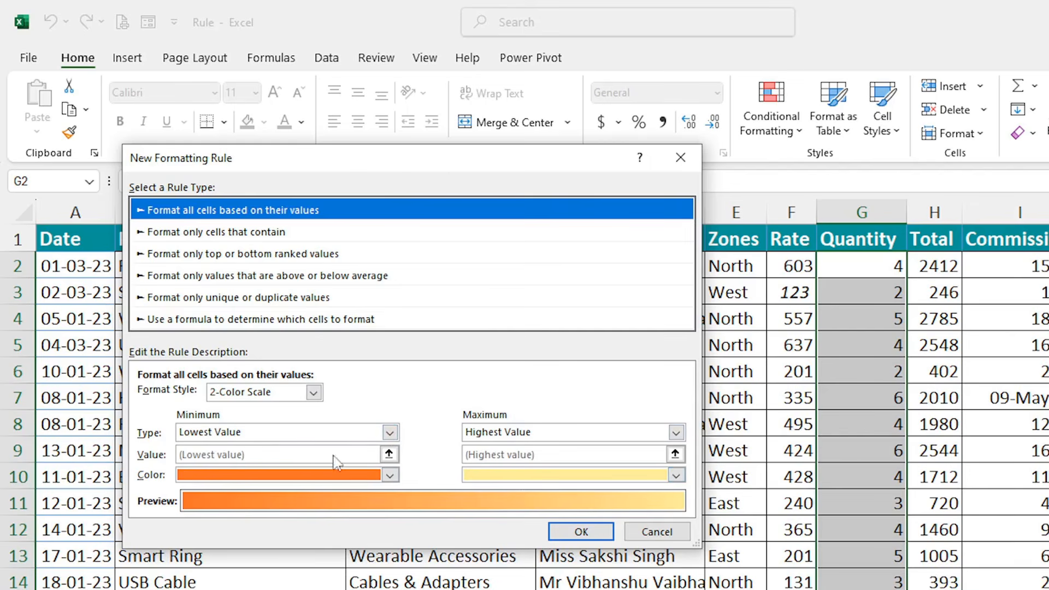
click(313, 392)
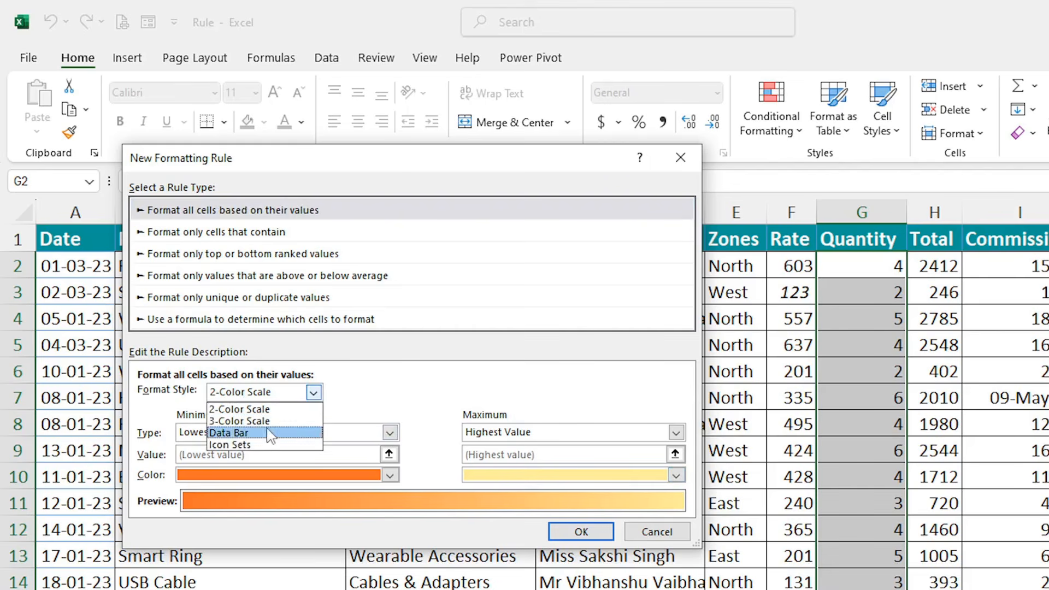
click(274, 420)
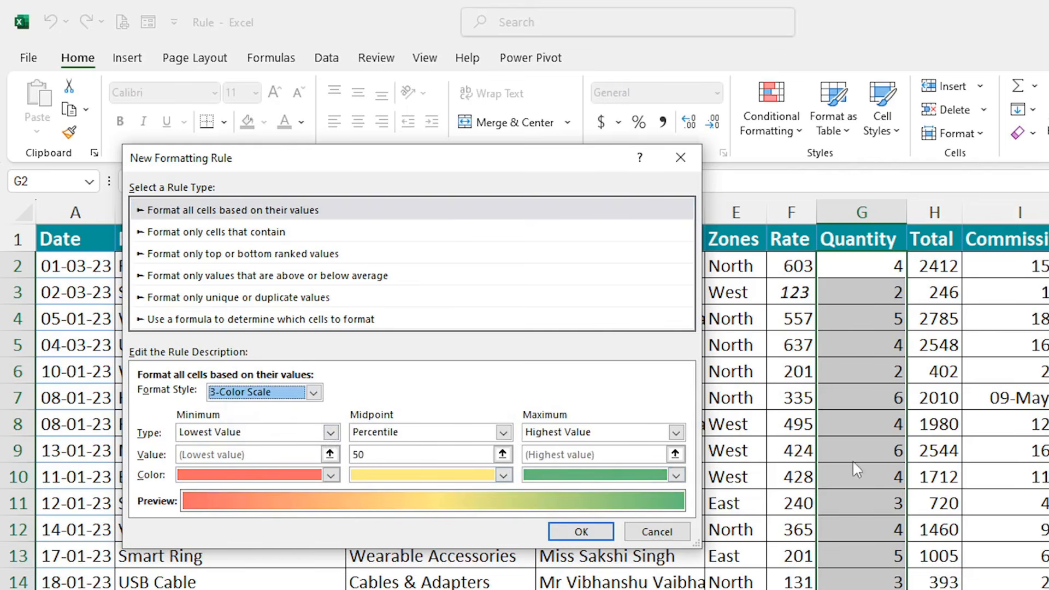
Step: Try the Data Bar style, switch back to 3-Color Scale and apply the rule to the Quantity cells
click(314, 393)
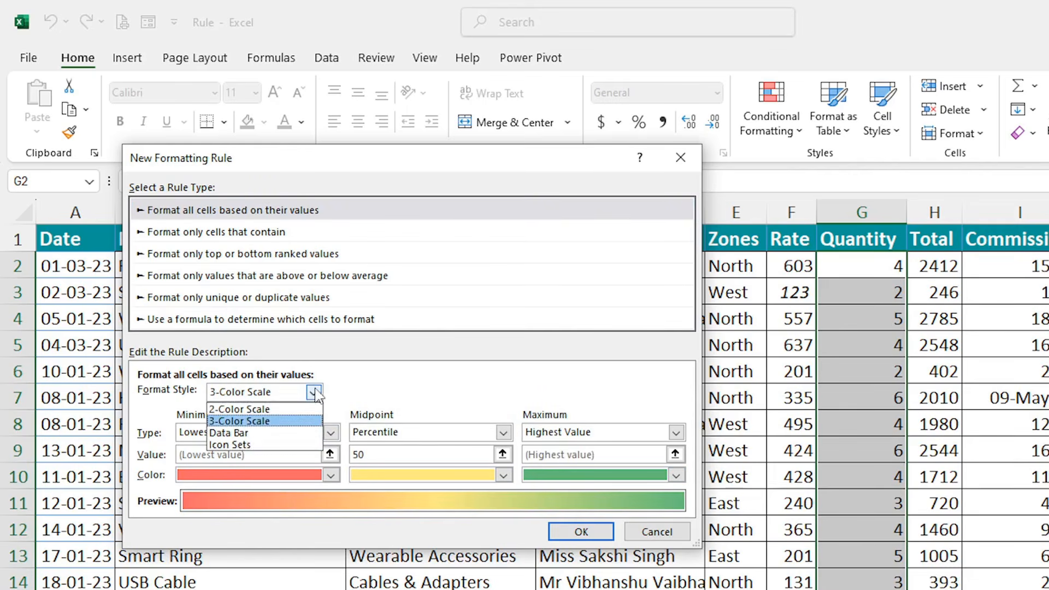
click(254, 439)
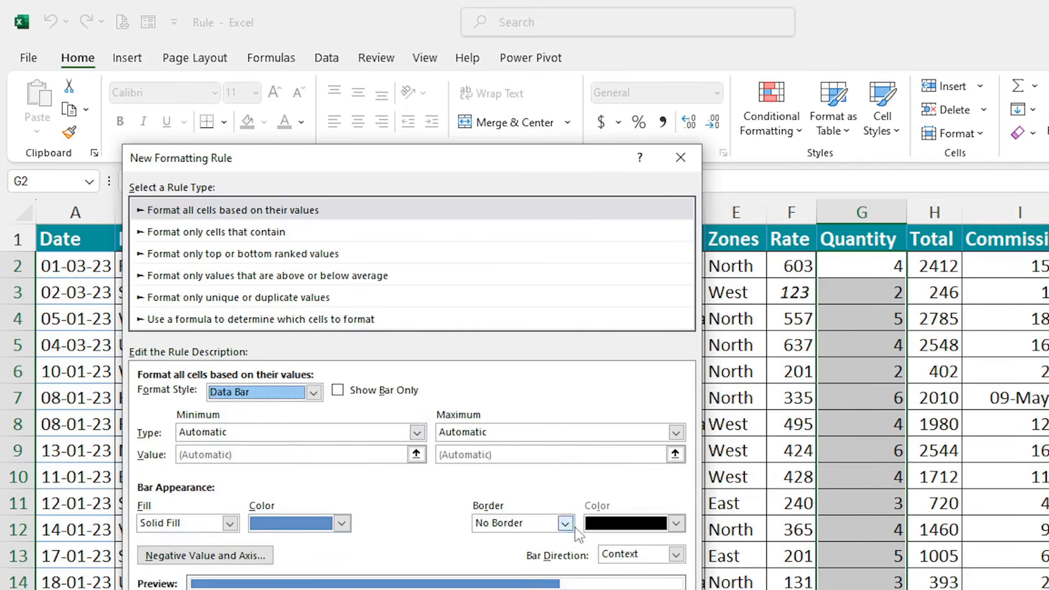
click(313, 392)
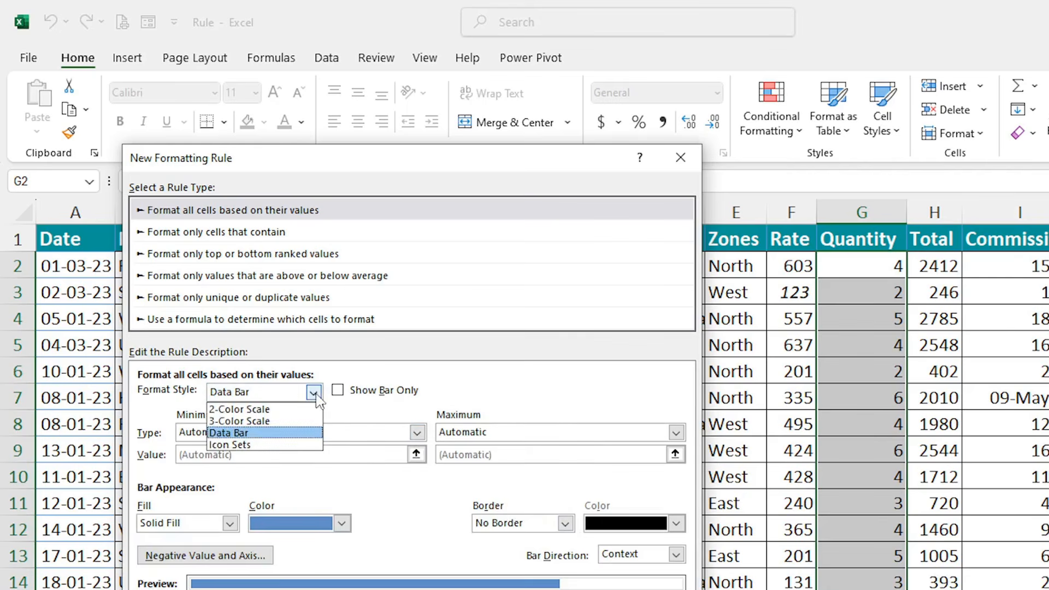
click(260, 422)
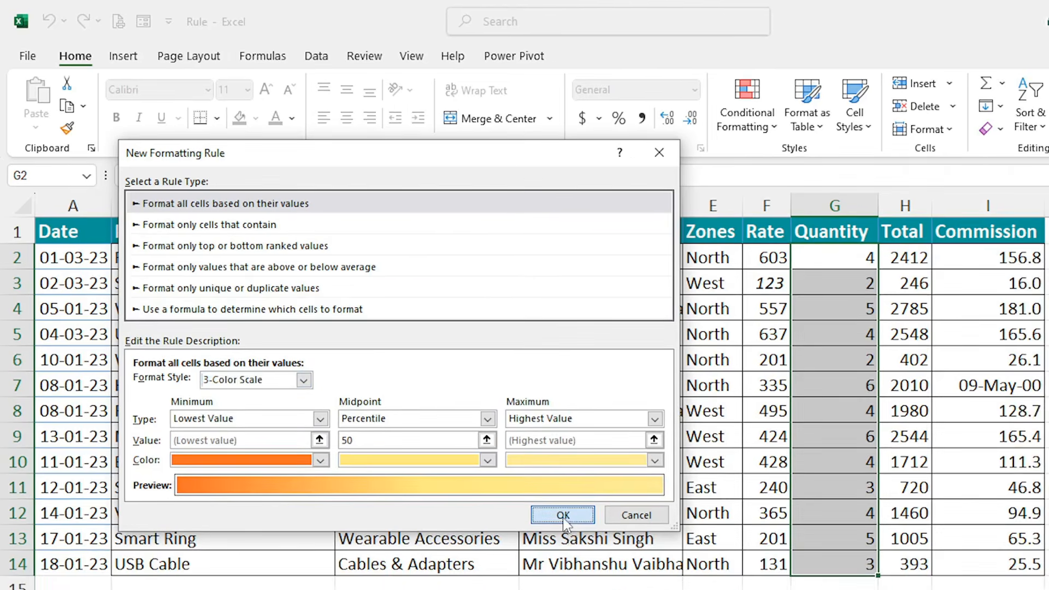
click(582, 534)
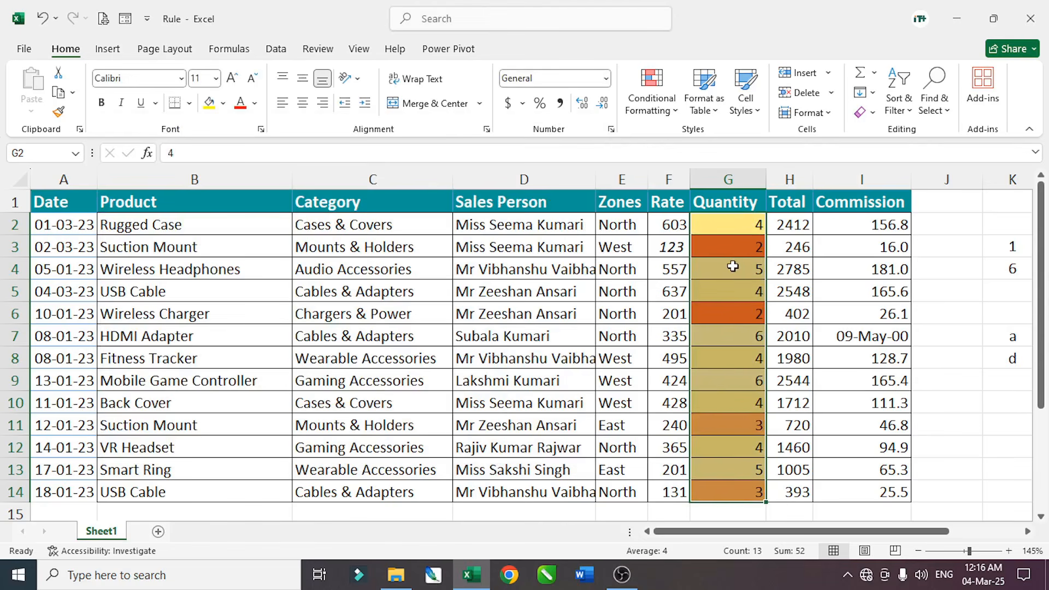
click(734, 282)
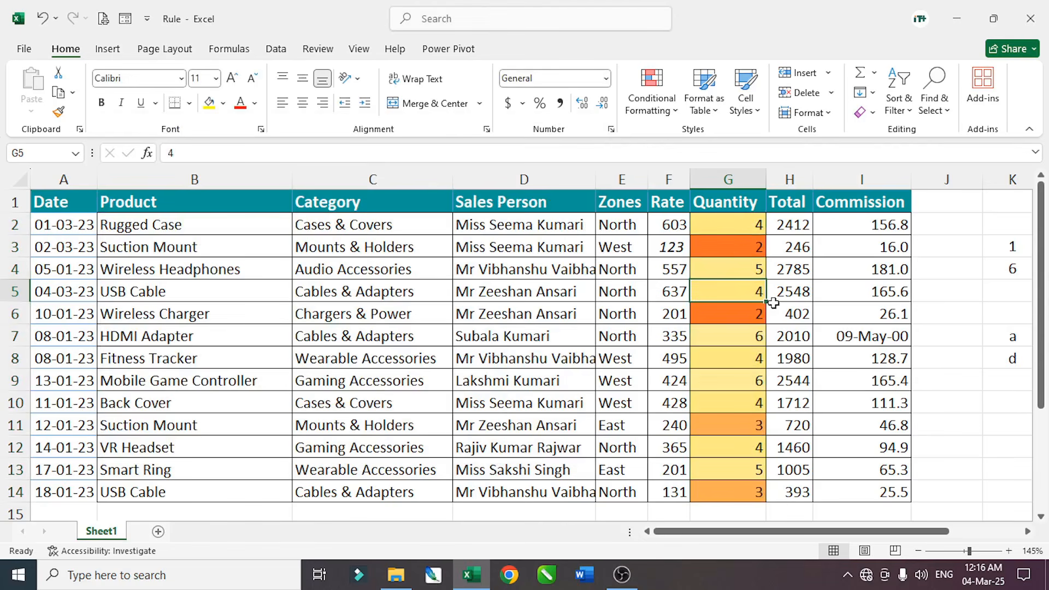
click(735, 251)
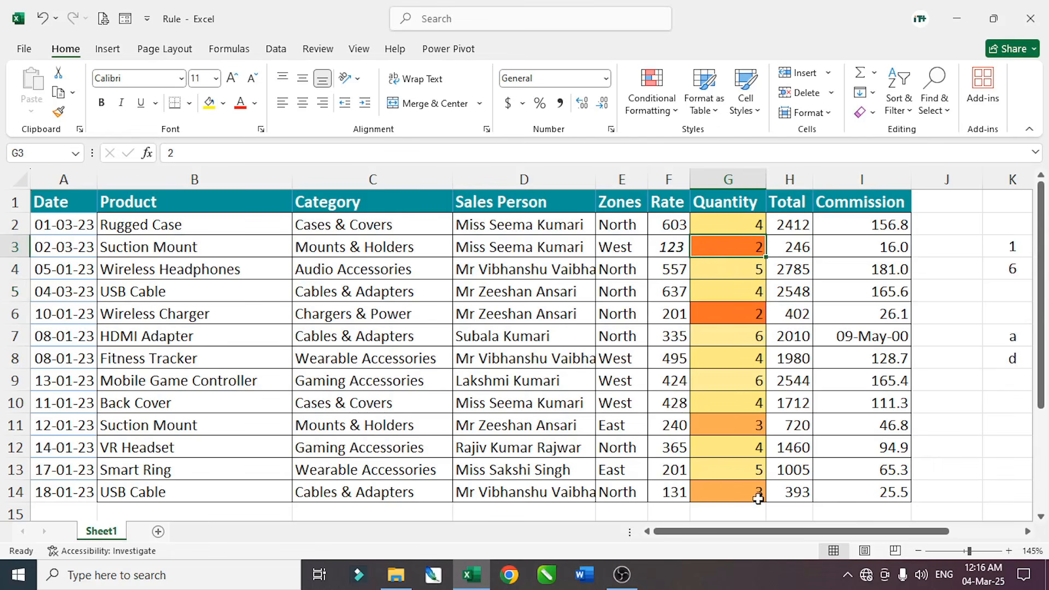
click(747, 380)
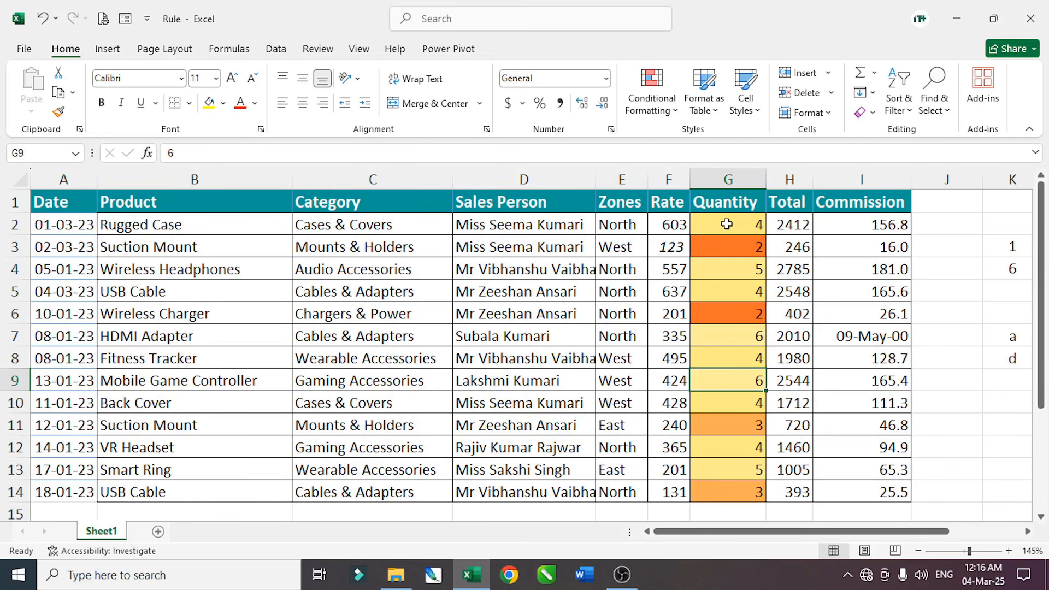
Step: Clear the conditional formatting rules from the Quantity cells G2:G14 only
drag(726, 224, 727, 492)
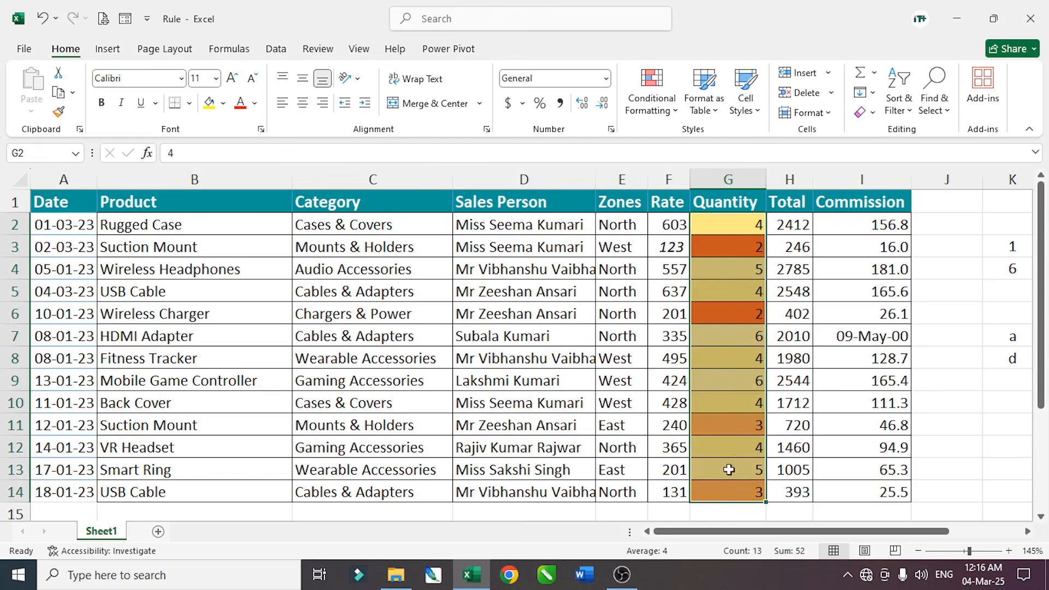
click(674, 112)
mouse_move(689, 330)
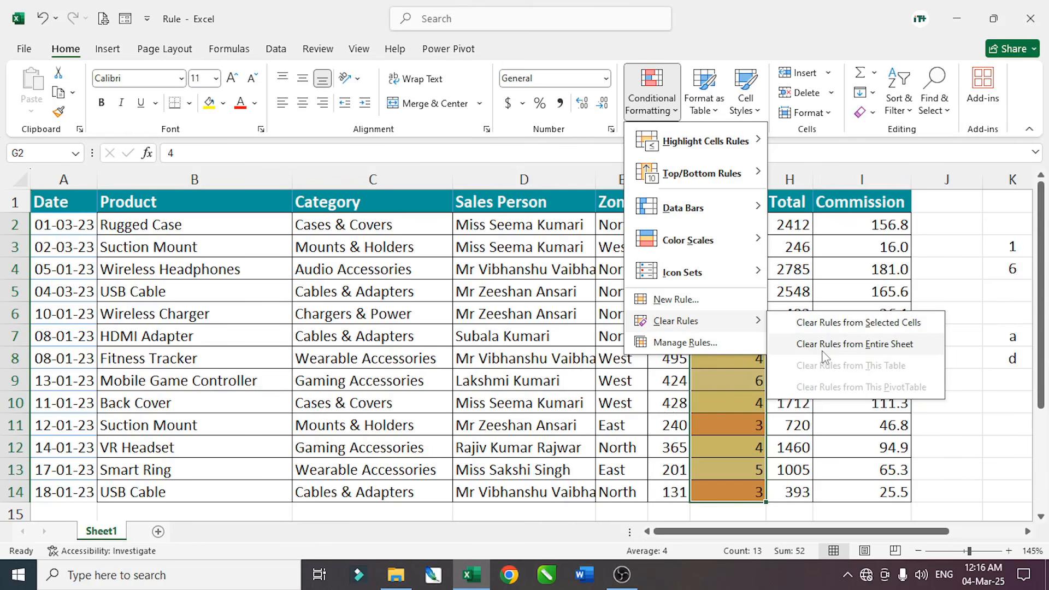
click(885, 328)
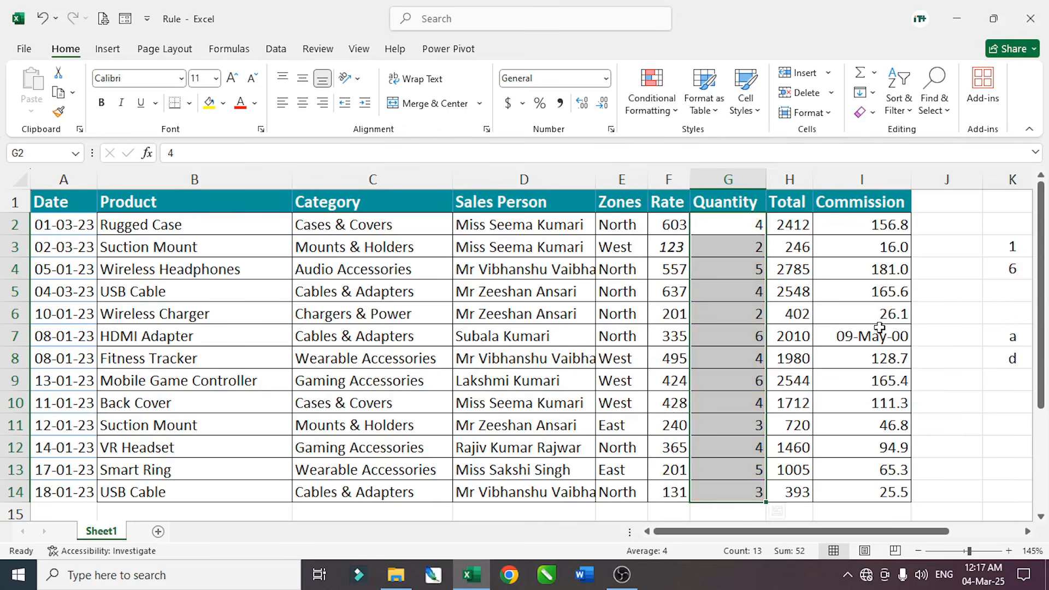
click(740, 385)
Step: Start a conditional formatting rule for the Total values in H2:H14 that formats only cells that contain certain values
click(791, 221)
key(ctrl+shift+Down)
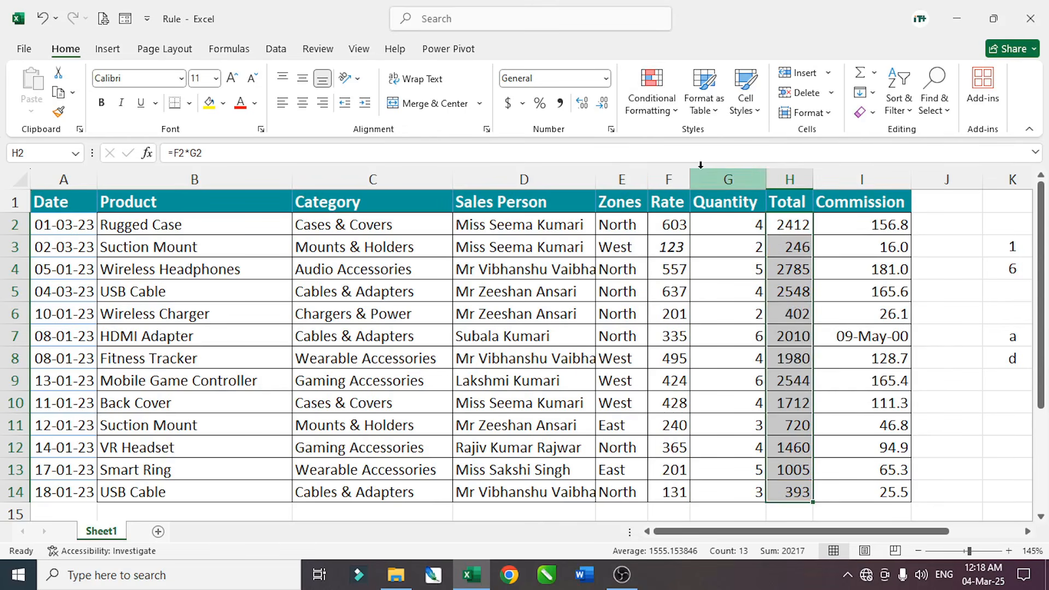
click(668, 102)
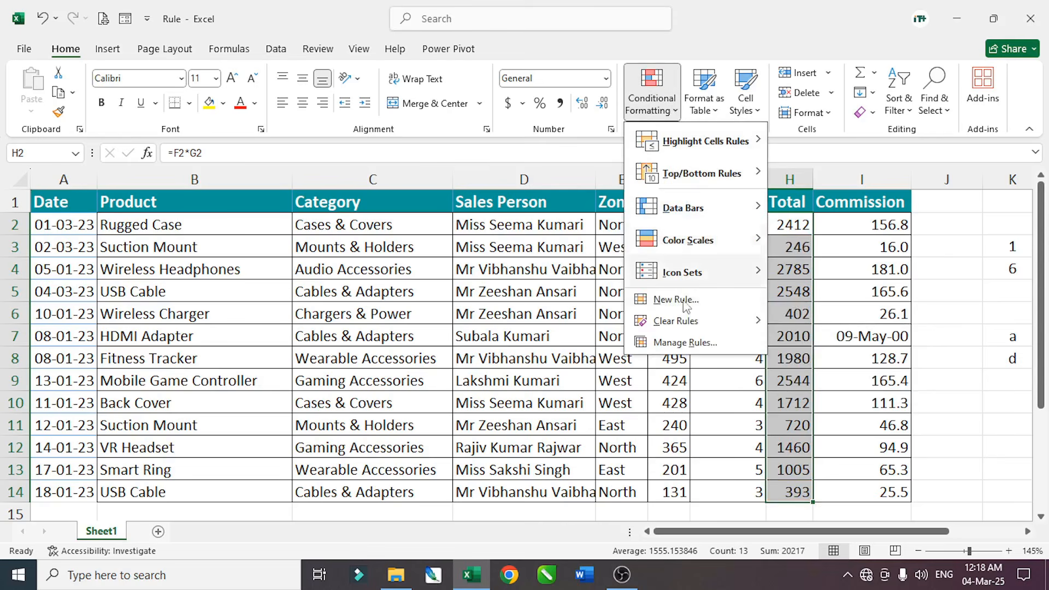
click(677, 299)
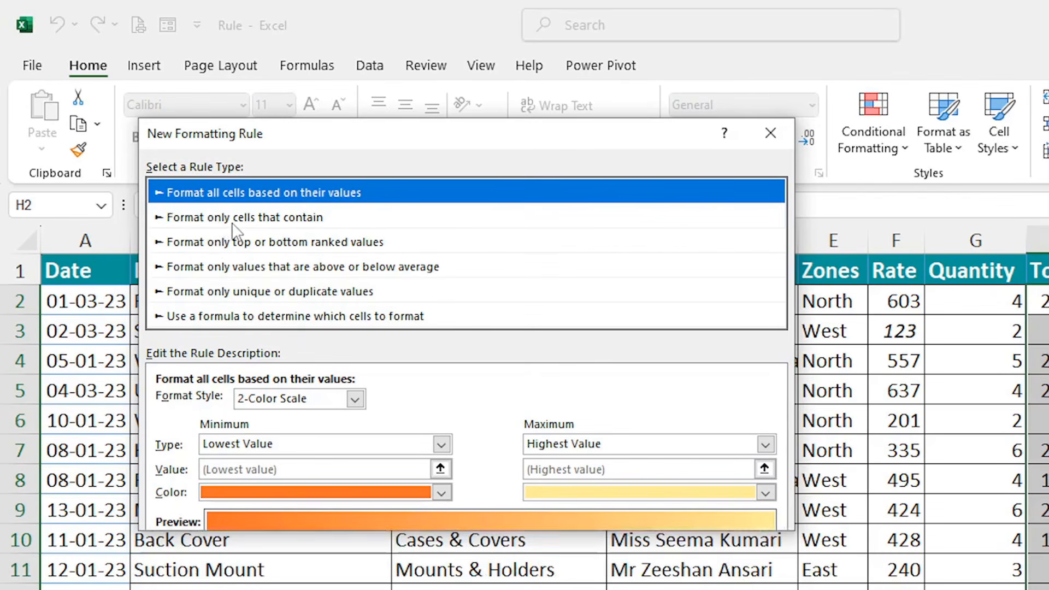
click(234, 219)
Step: Try the "not between" and "equal to" comparisons for the cell value condition
click(428, 404)
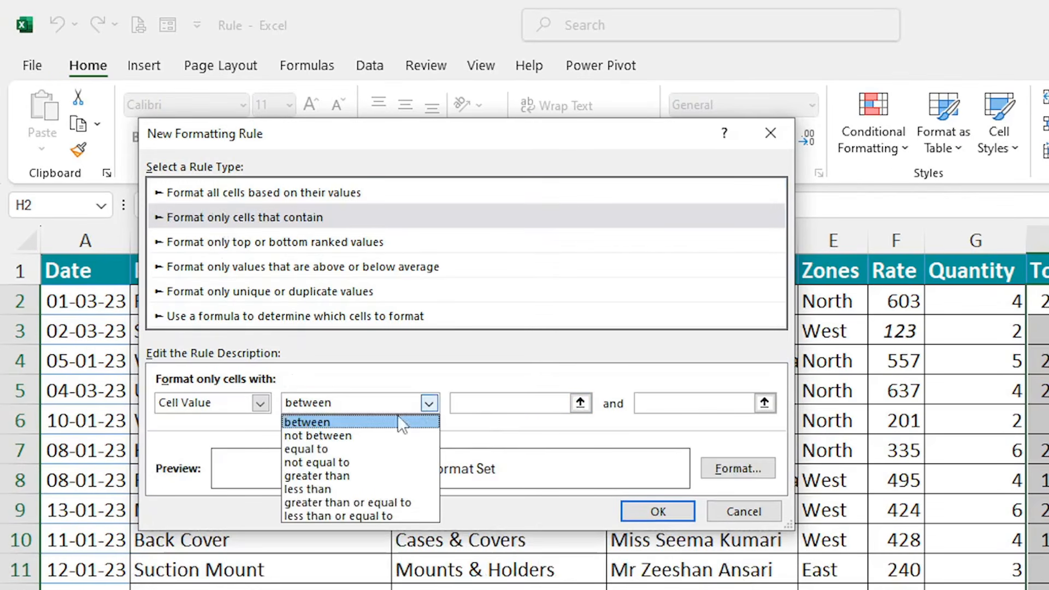
click(354, 435)
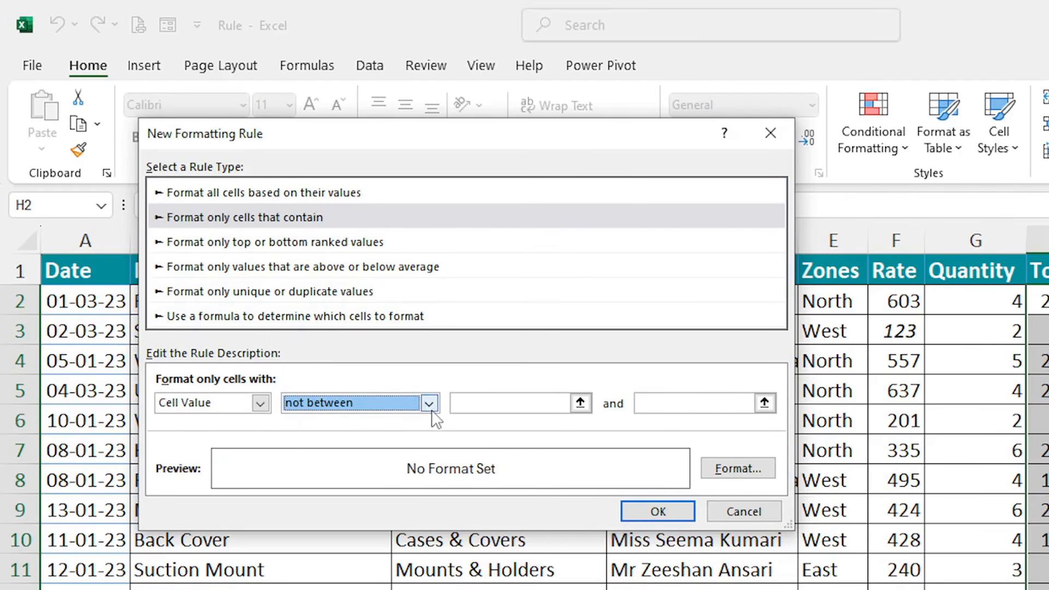
click(428, 407)
click(337, 453)
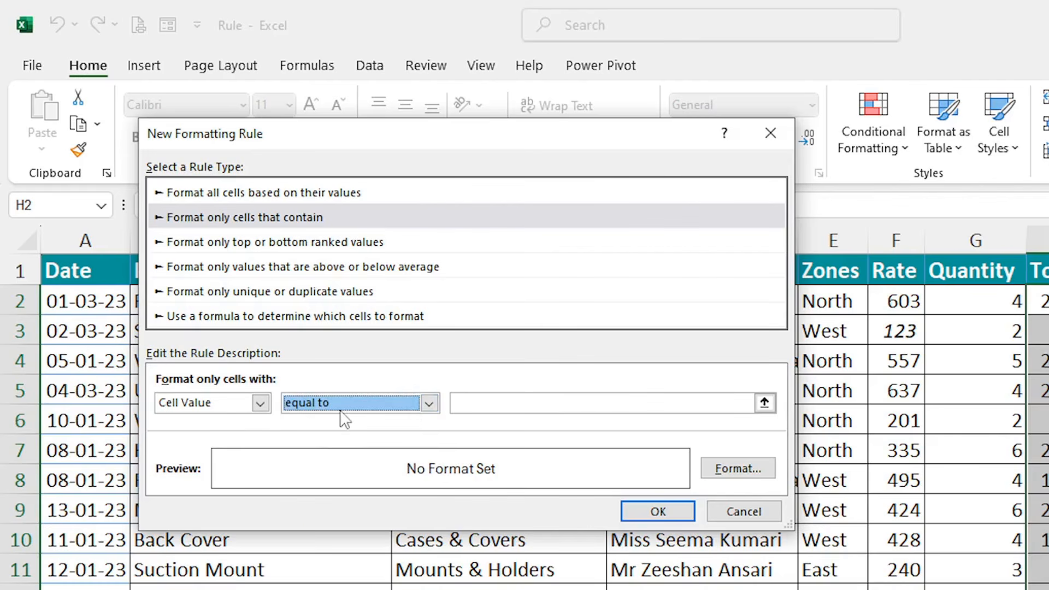
click(496, 403)
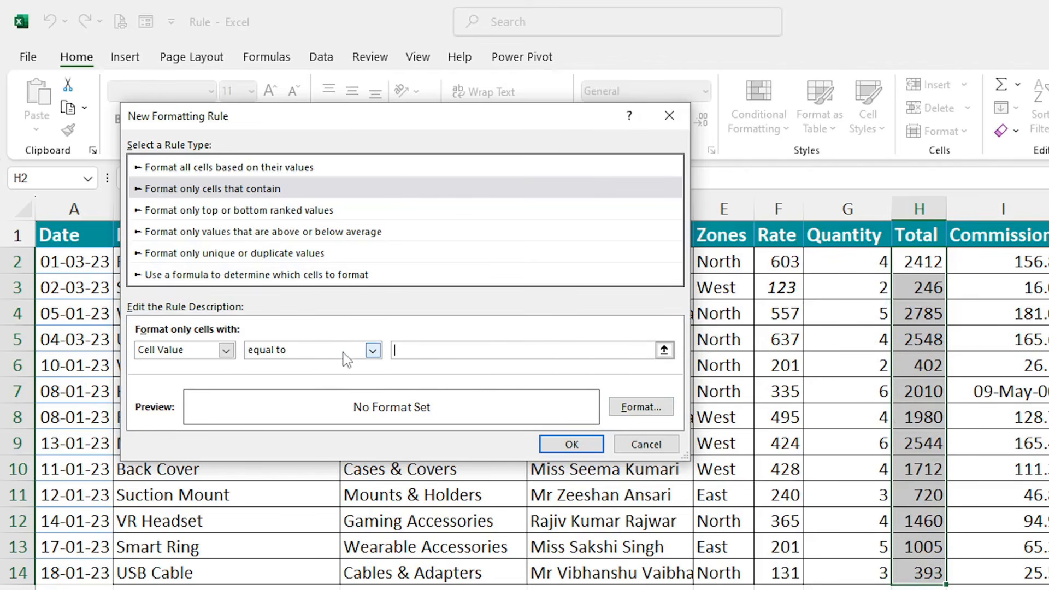
Step: Set the condition to cell value not equal to 402 with a yellow fill and apply the rule to the Total cells
click(372, 351)
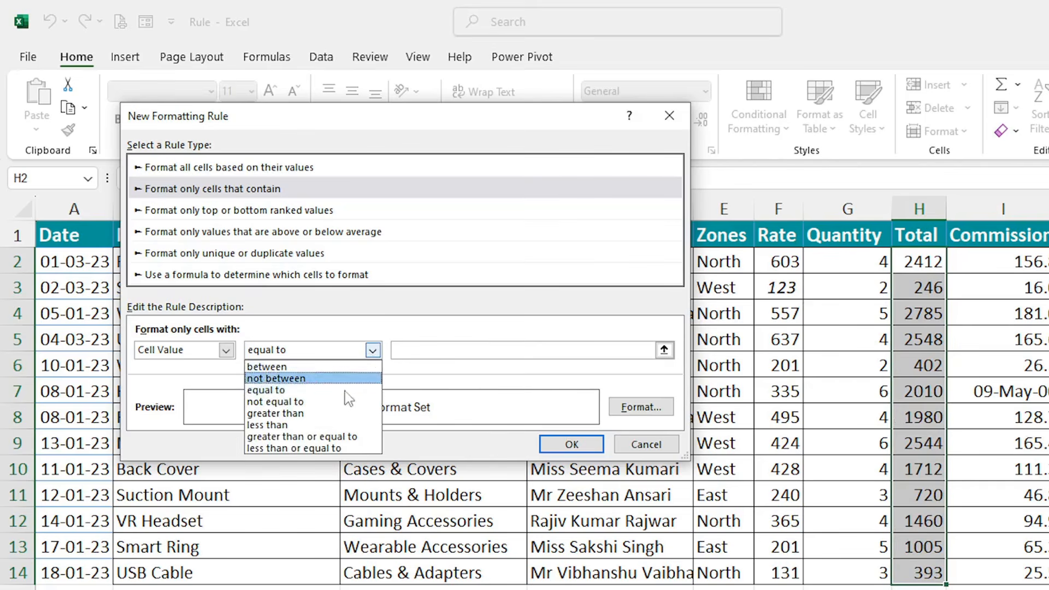
click(312, 403)
click(421, 352)
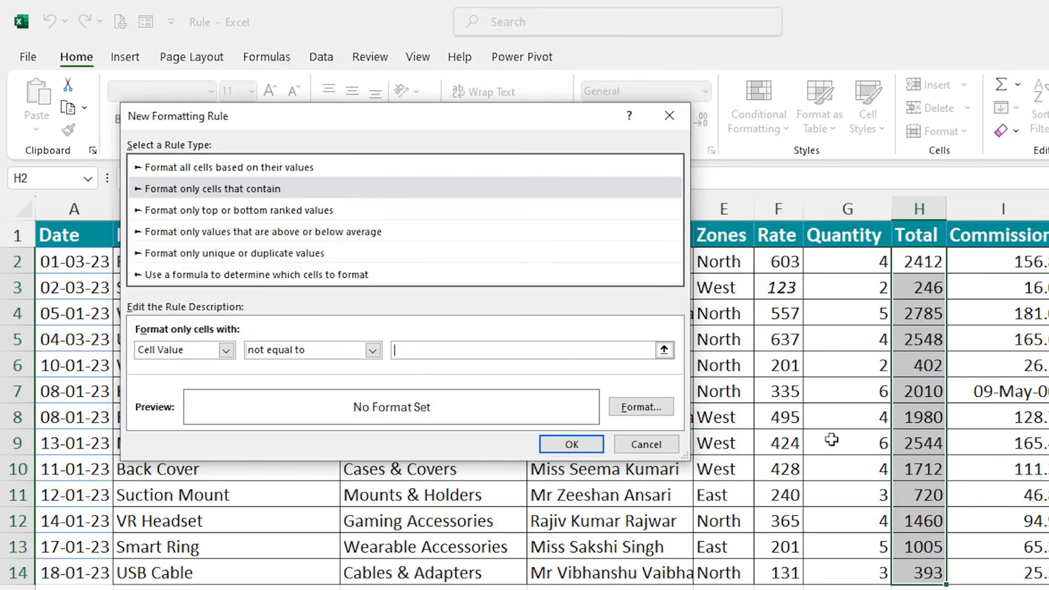
text(402)
click(640, 407)
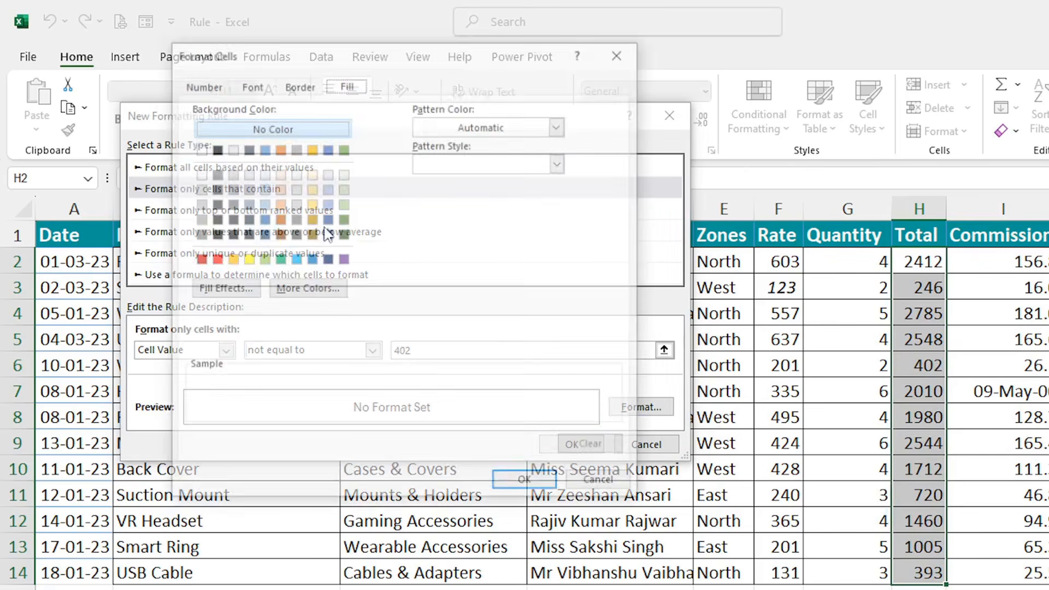
click(247, 259)
click(526, 484)
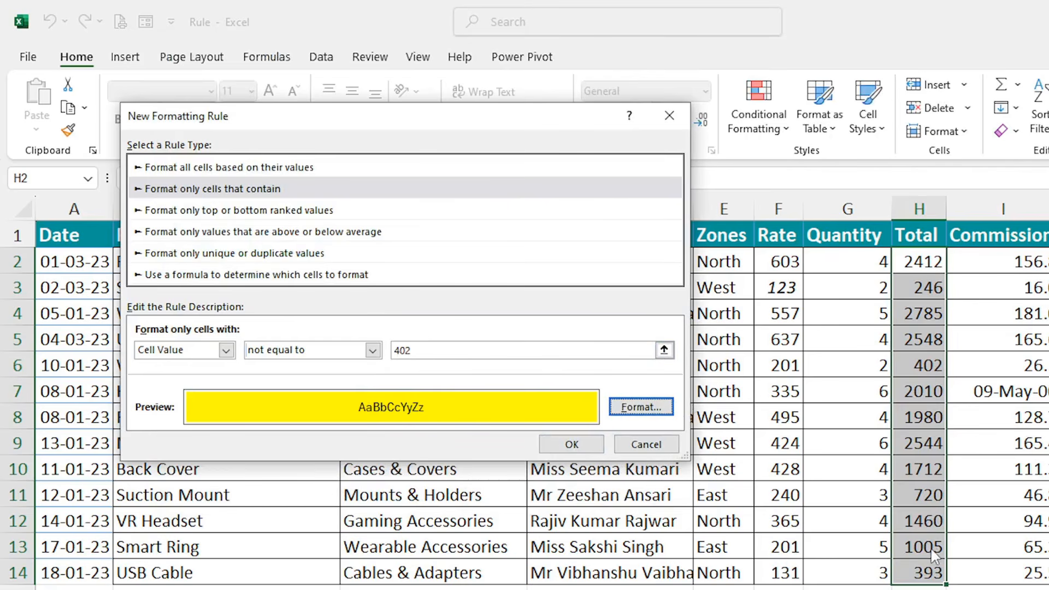
click(577, 445)
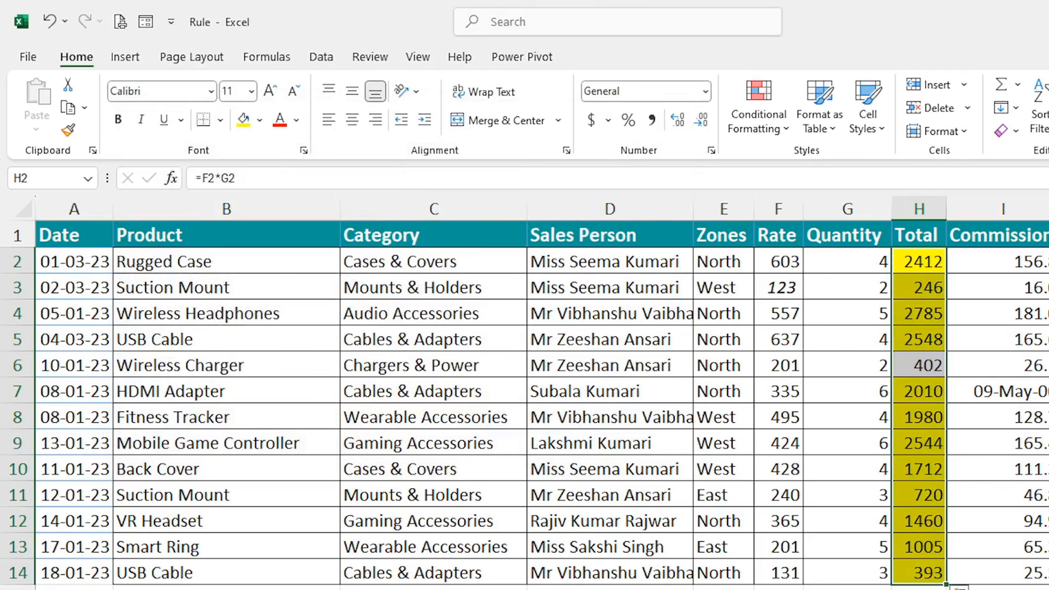
Step: Check the Total cell H6, then clear the conditional formatting rules from H2:H14 only
click(927, 365)
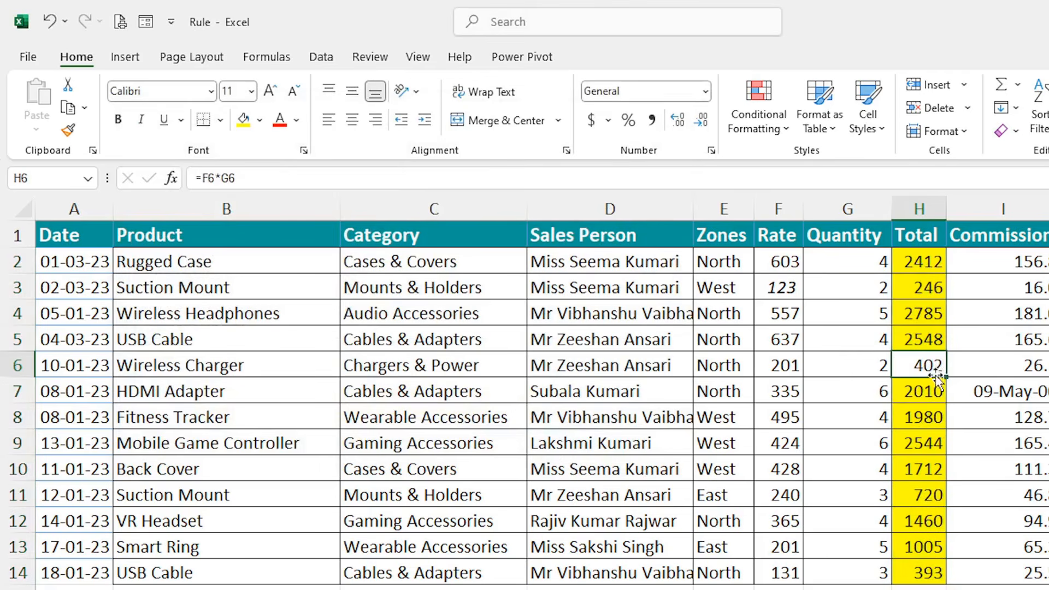
click(923, 265)
drag(921, 303, 920, 571)
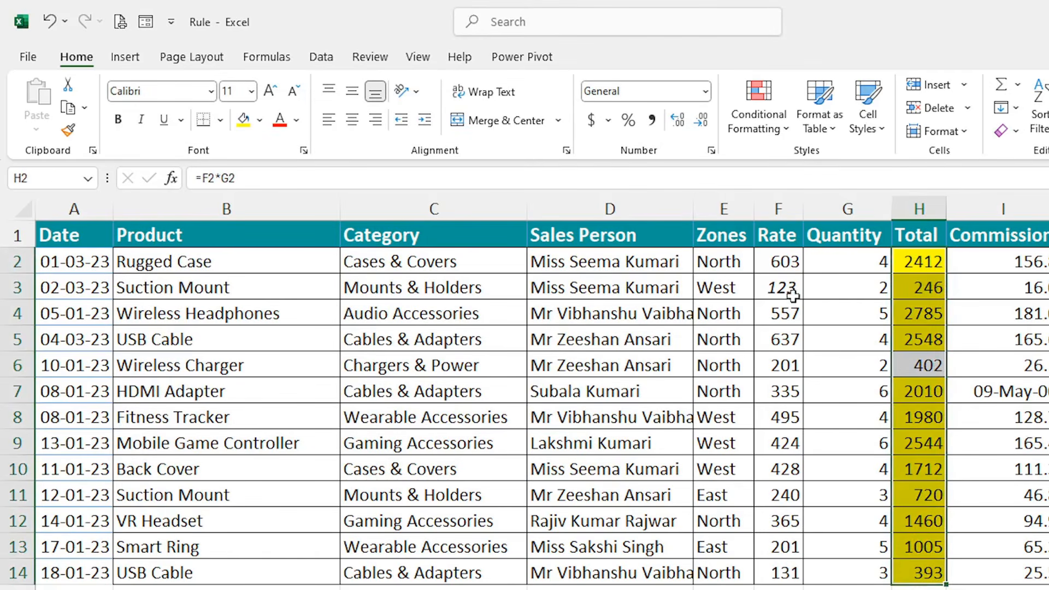
click(759, 112)
mouse_move(813, 376)
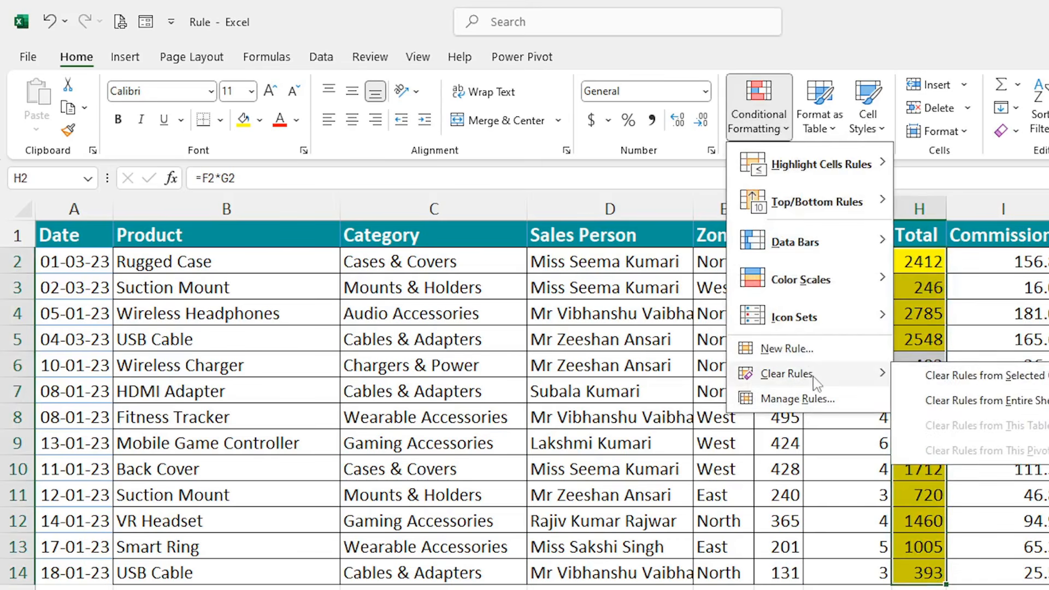
click(975, 377)
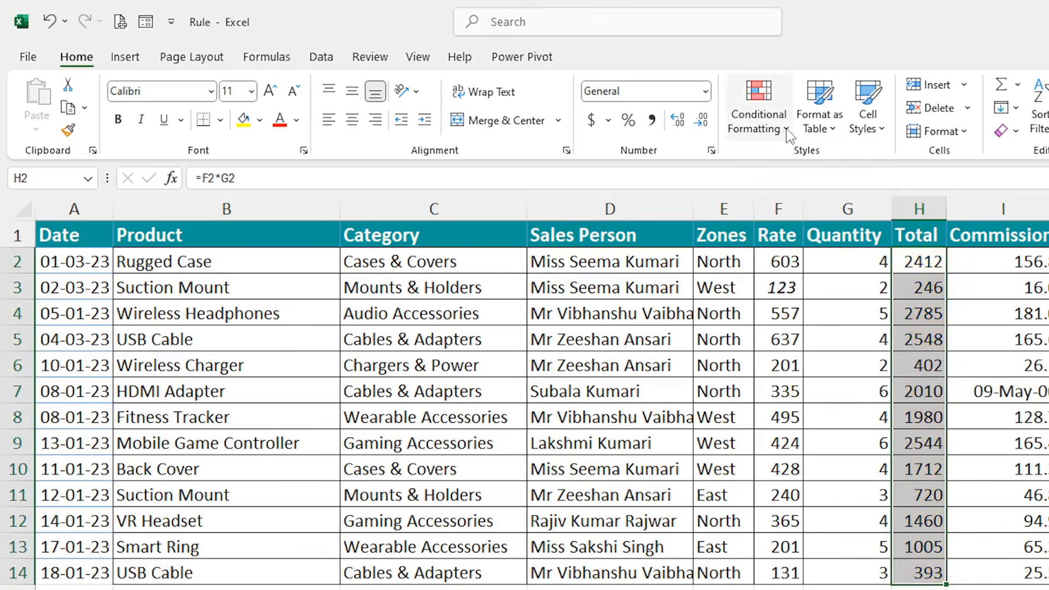
Step: Start another rule for the Total values that formats only cells that contain certain values
click(763, 123)
click(799, 347)
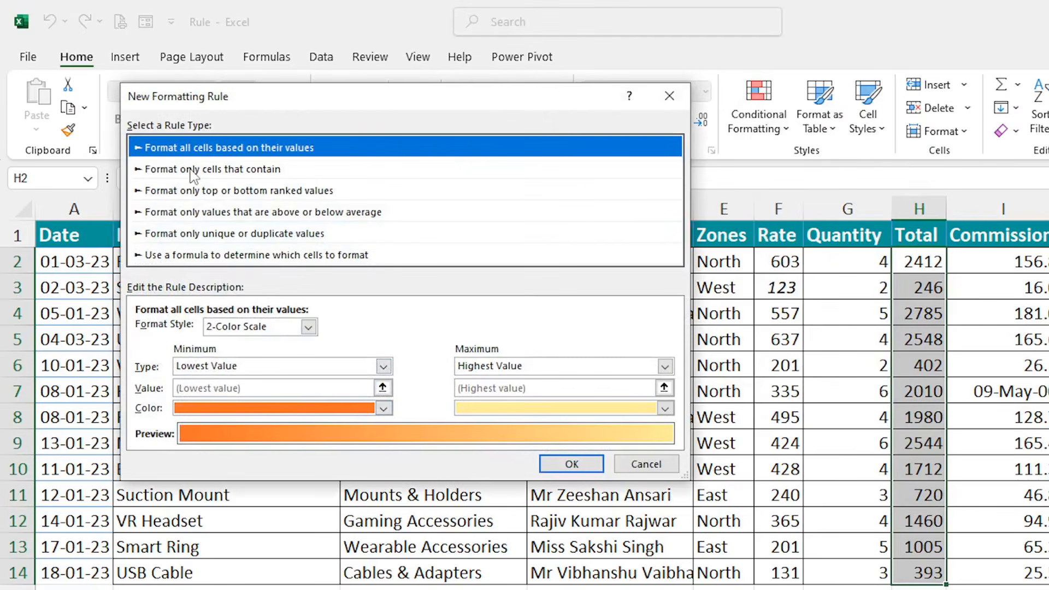
click(192, 170)
Step: Try the "greater than" and "less than" comparisons for the Total rule's cell value condition
click(373, 330)
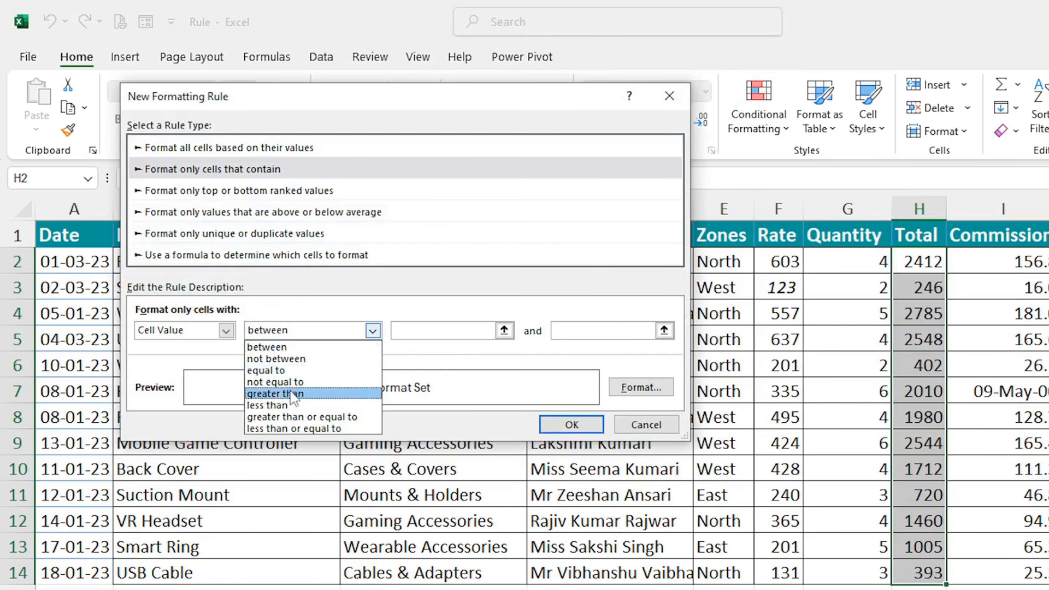
click(306, 394)
click(423, 332)
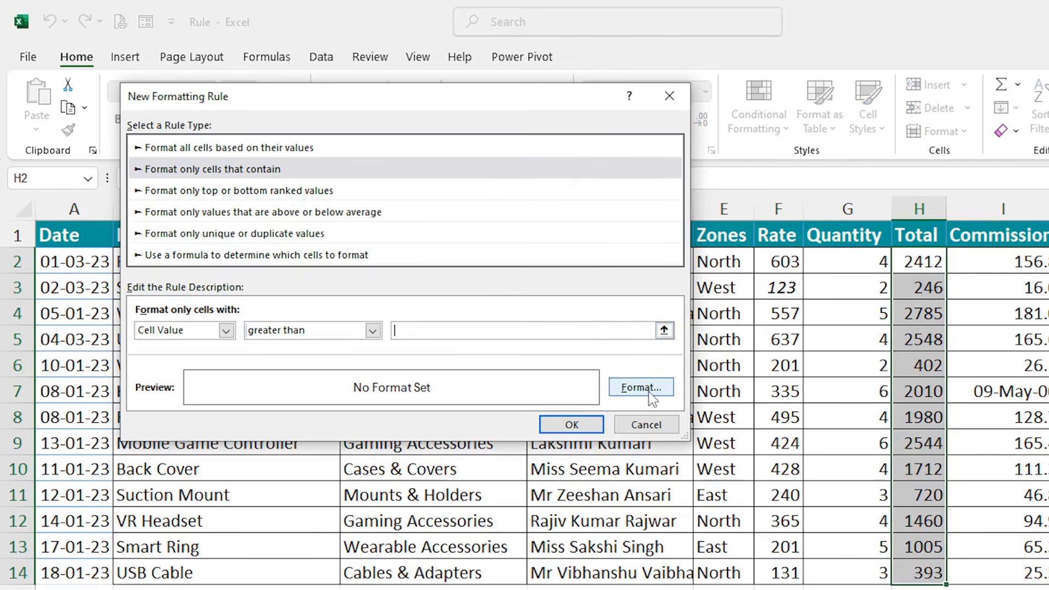
click(372, 330)
click(299, 406)
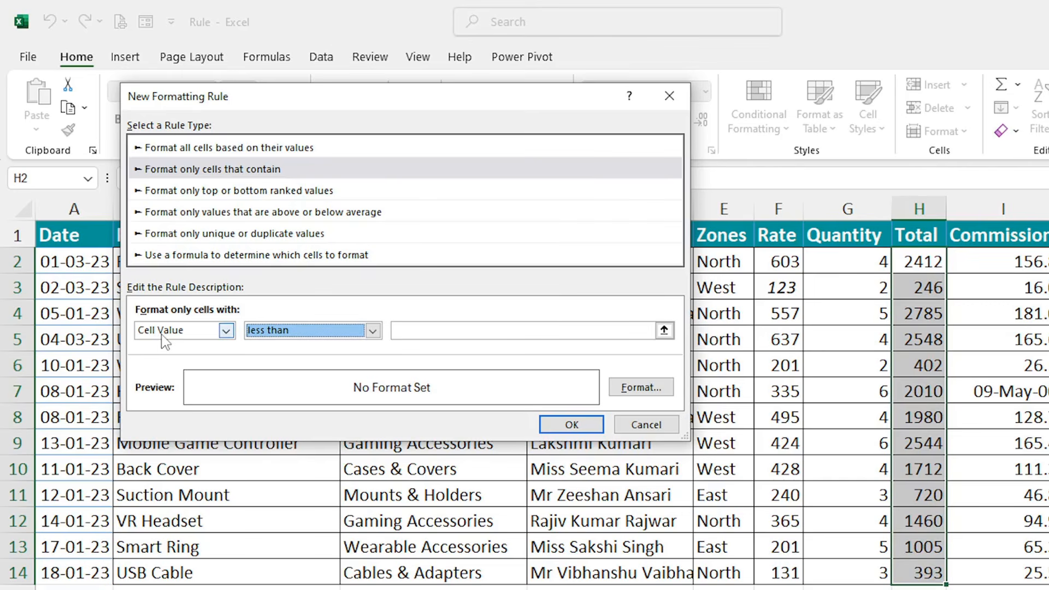
Step: Set the condition to cell value greater than or equal to 1500 with a light blue fill and apply the rule
click(372, 331)
click(303, 417)
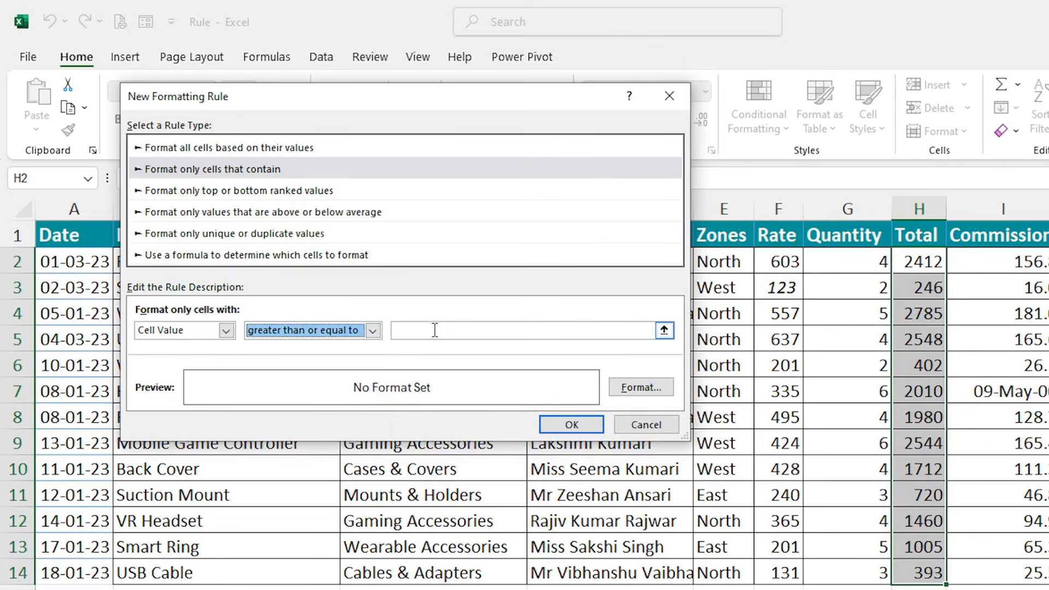
click(402, 329)
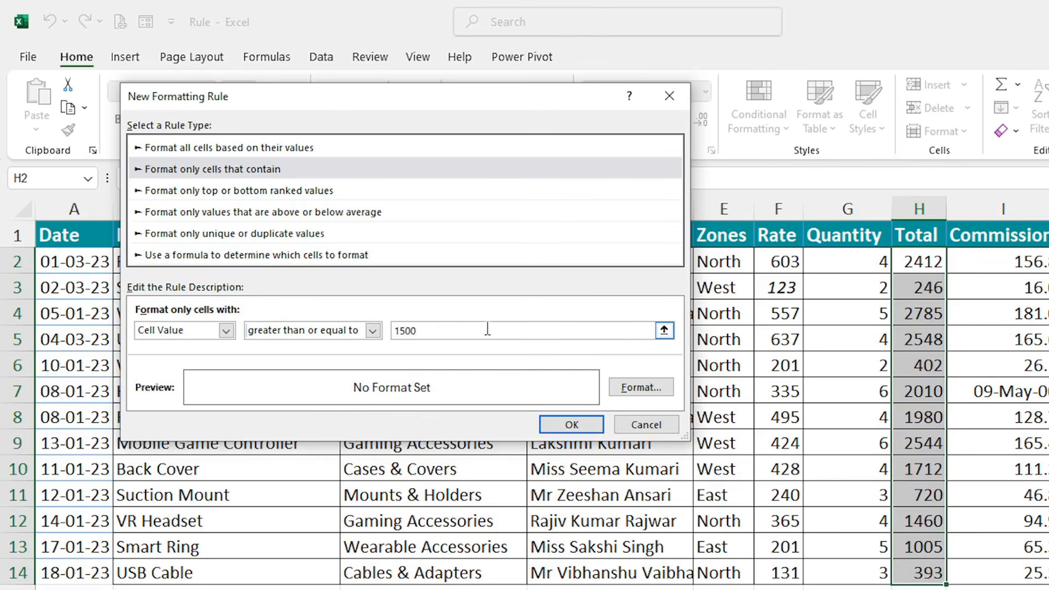
text(1500)
click(634, 387)
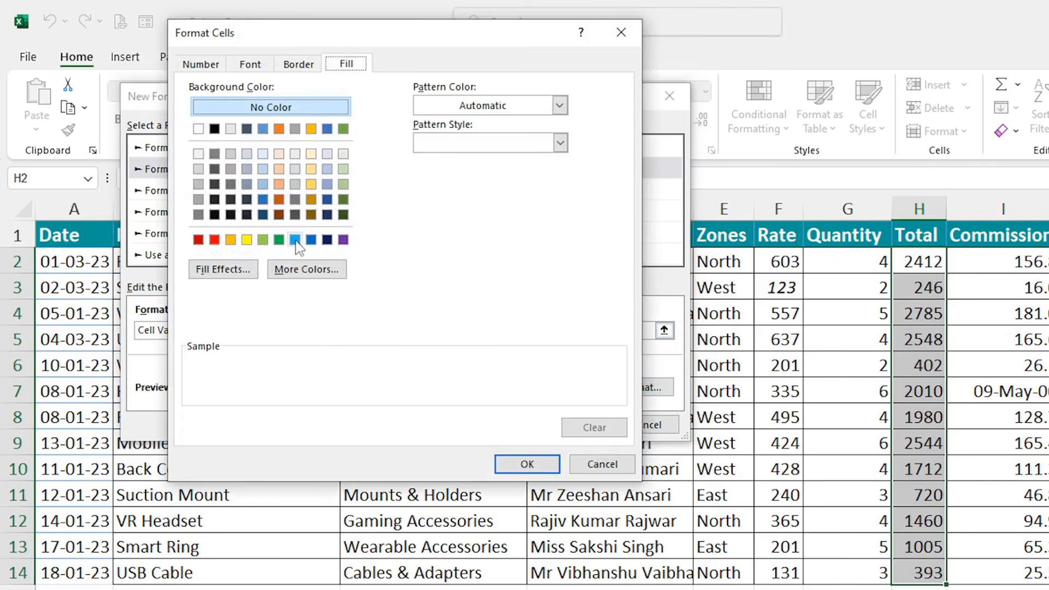
click(295, 239)
click(527, 464)
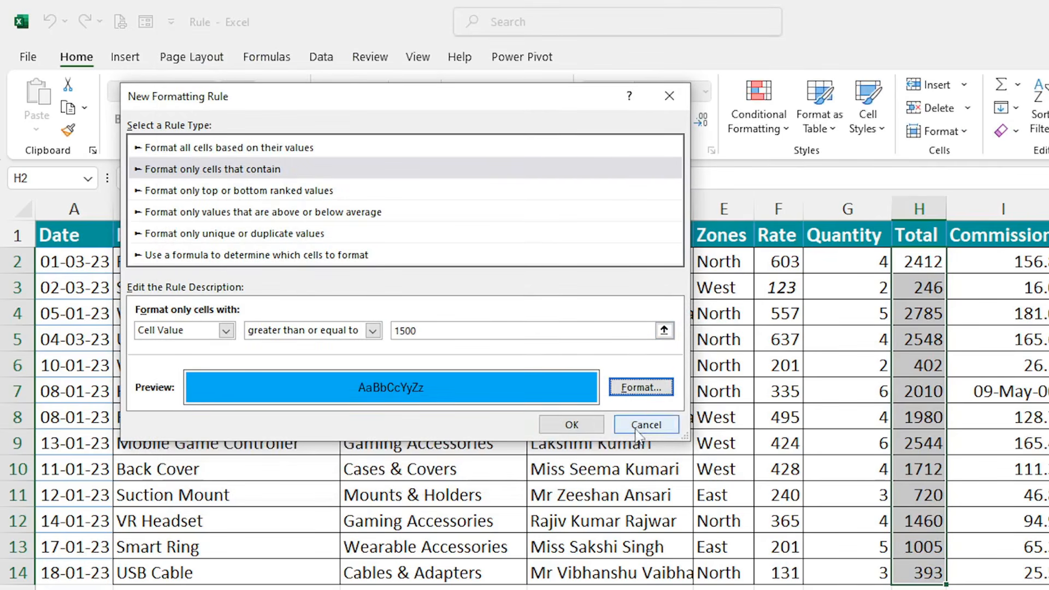
click(591, 427)
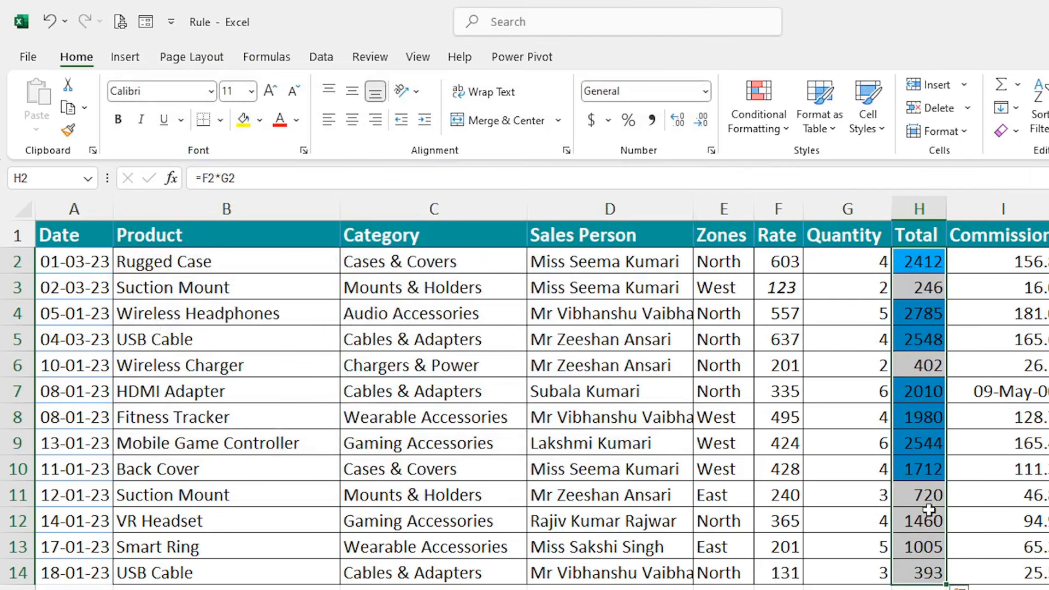
Step: Reselect the Total values in H2:H14 and remove the conditional formatting rules from these cells only
drag(927, 502, 929, 572)
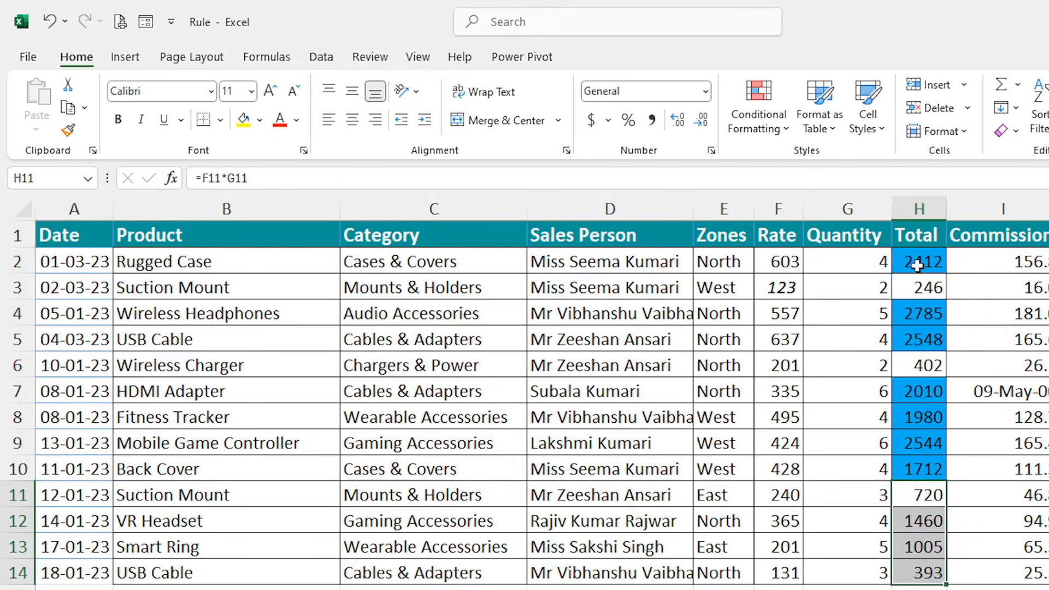
drag(915, 265, 902, 582)
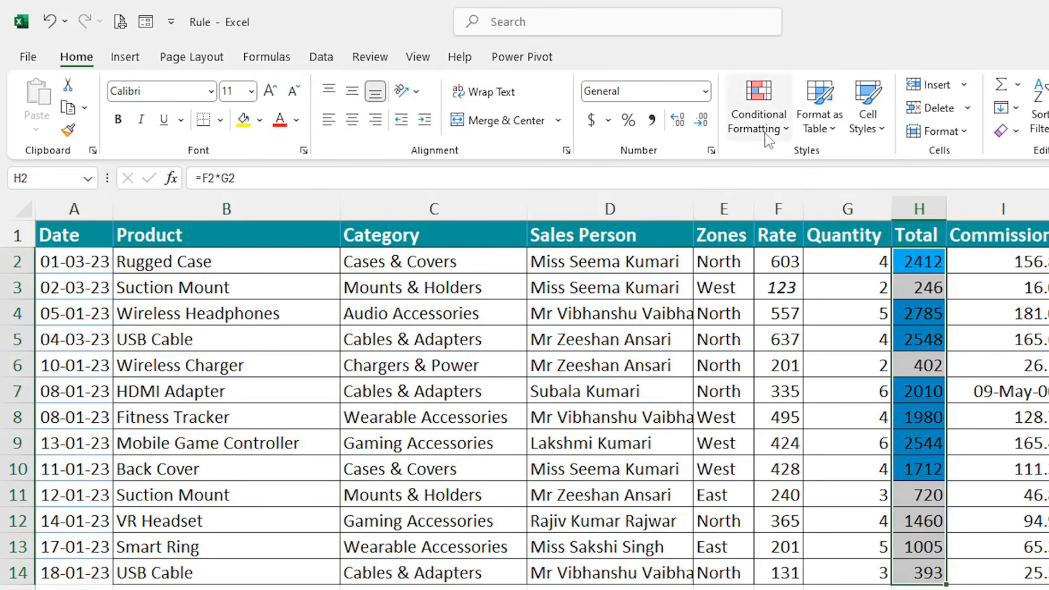
click(758, 122)
mouse_move(835, 377)
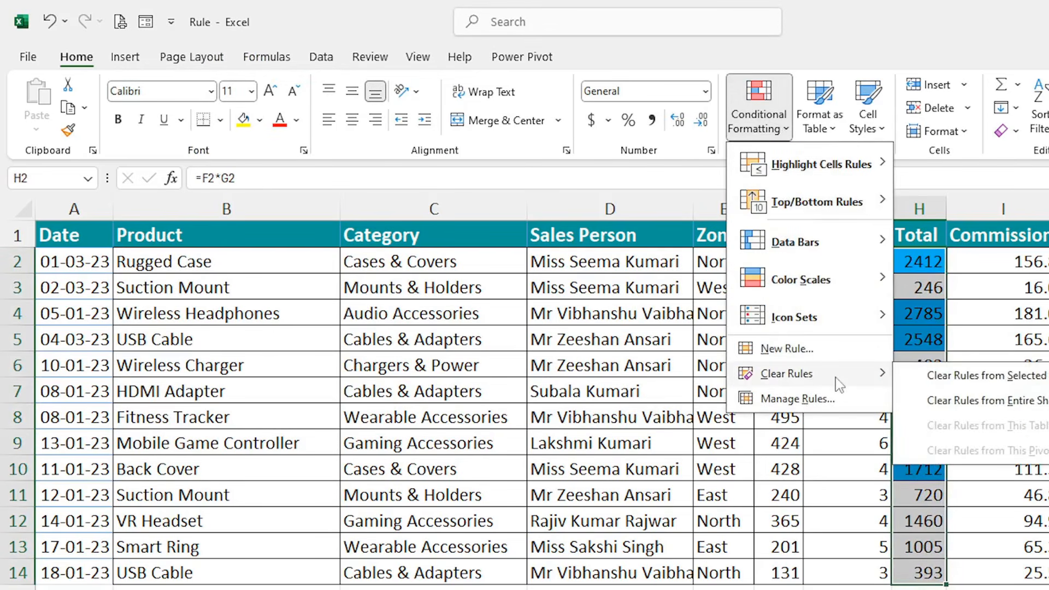
click(978, 375)
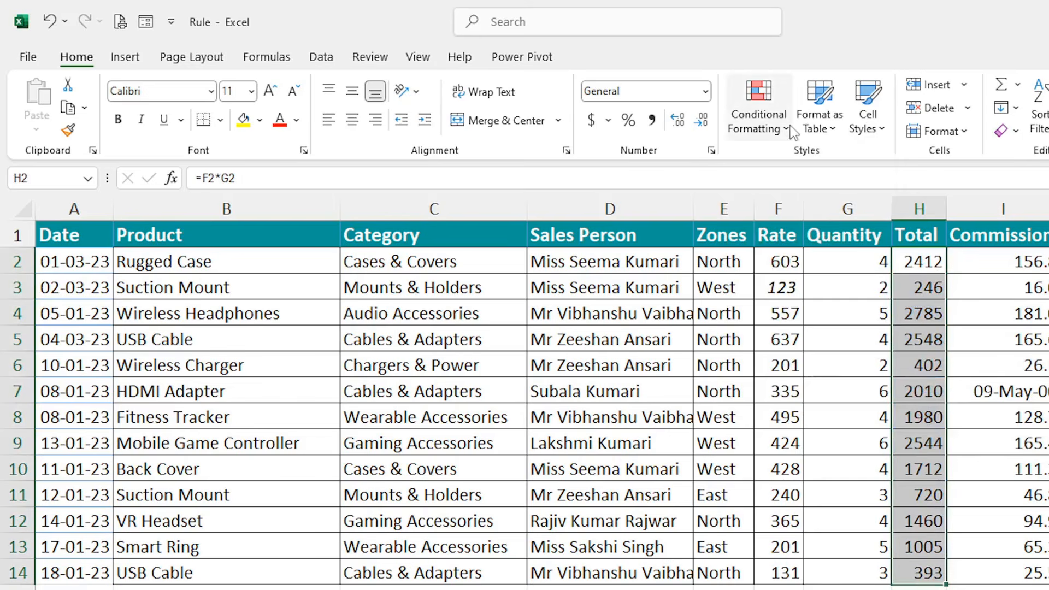
click(758, 118)
click(793, 354)
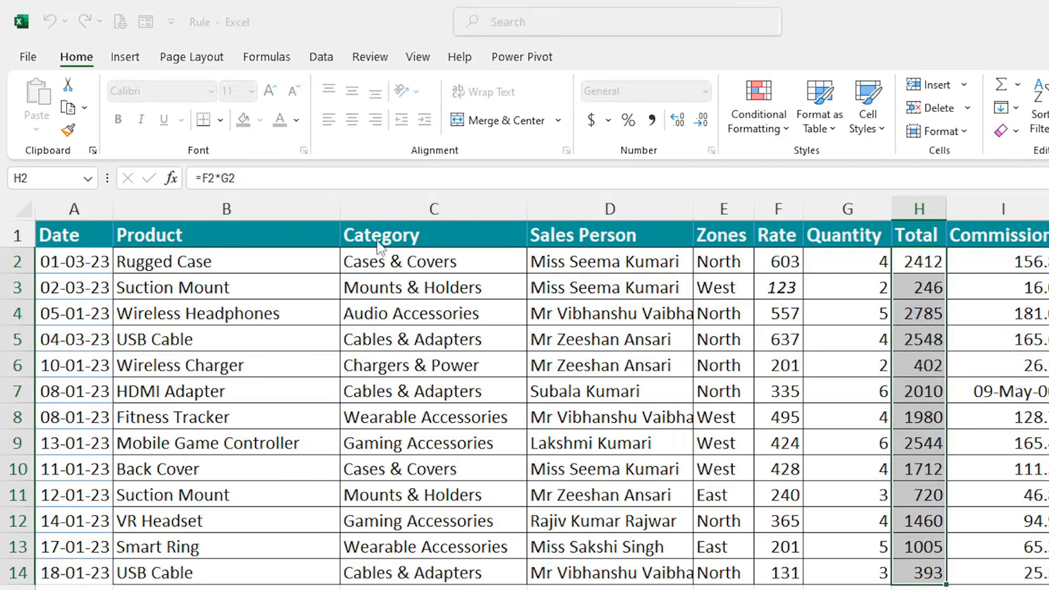
click(238, 152)
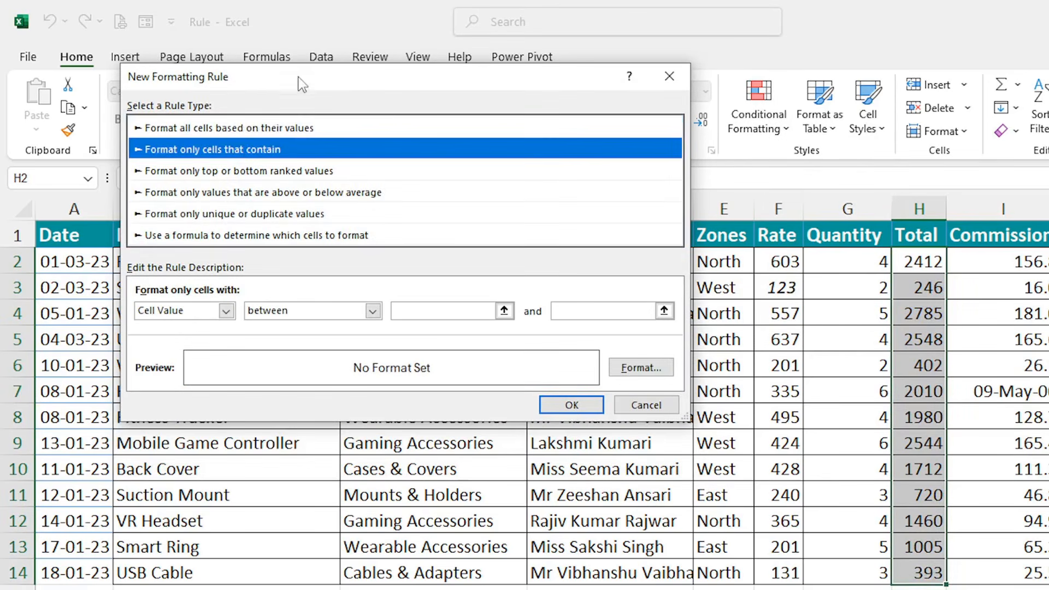
drag(292, 78, 395, 141)
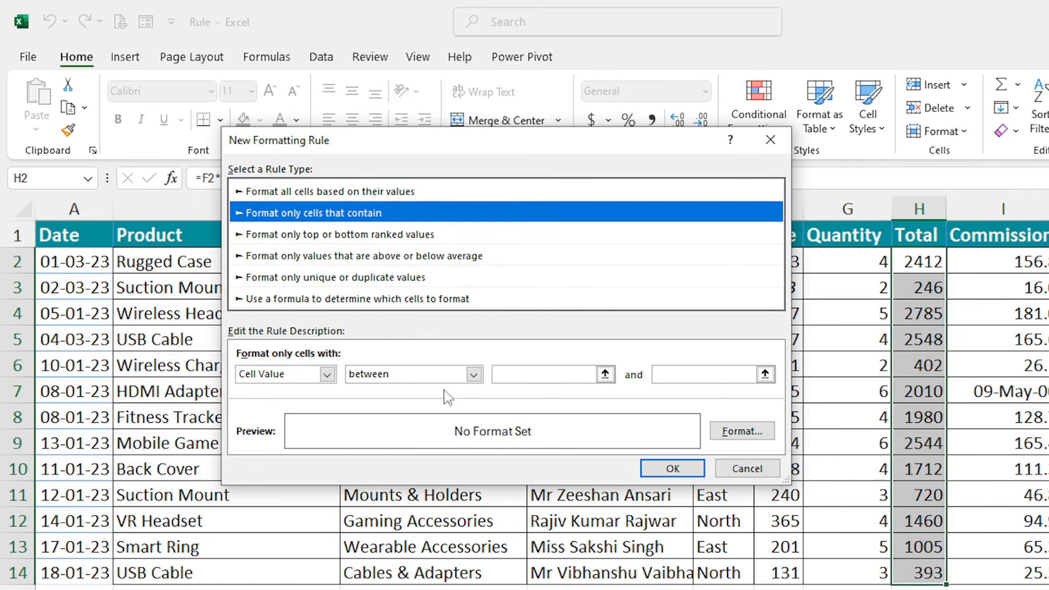
click(473, 374)
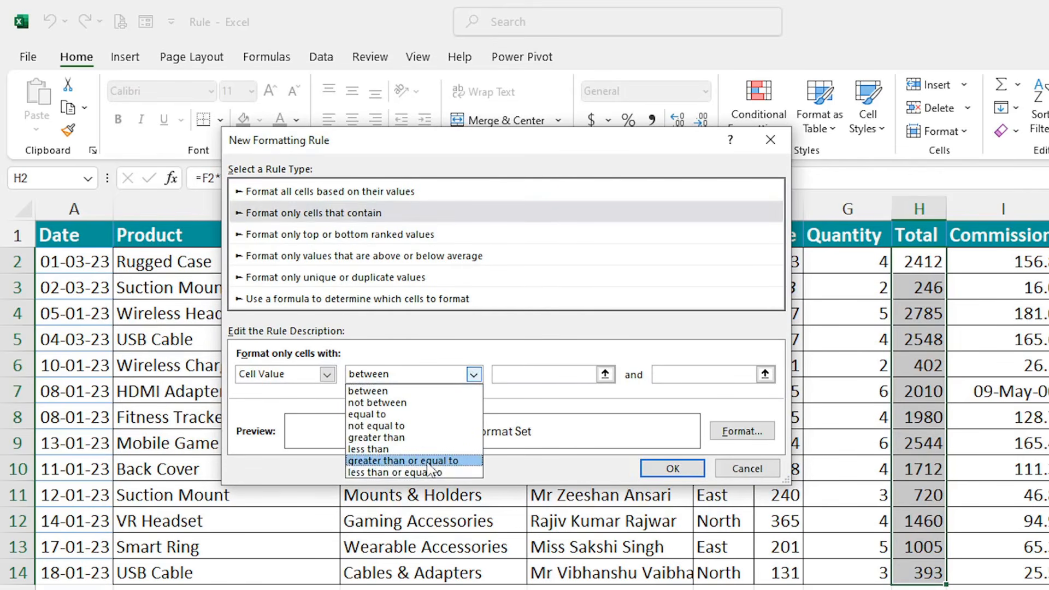
click(383, 472)
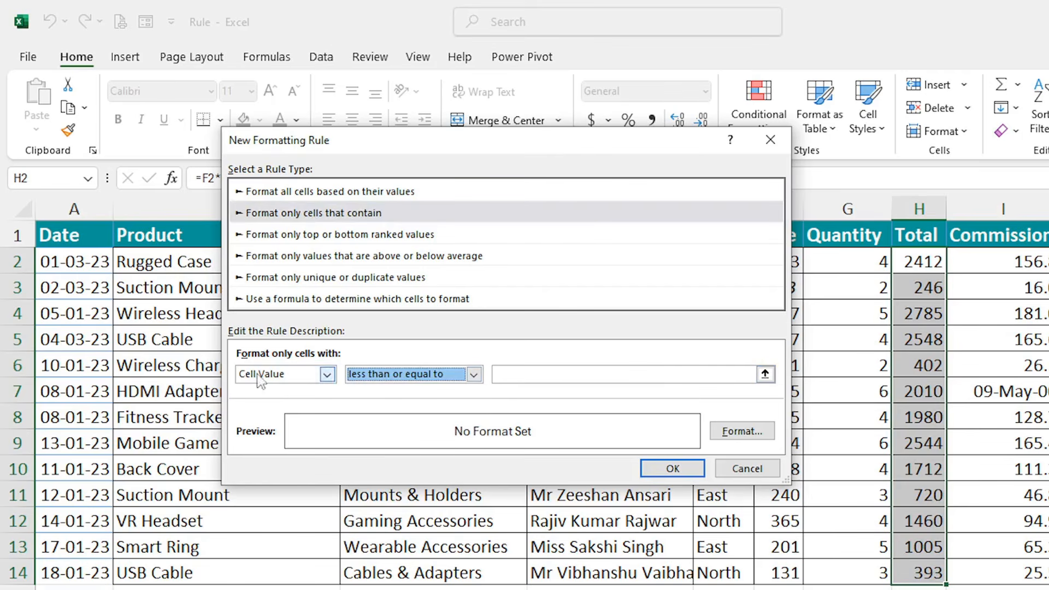
click(421, 383)
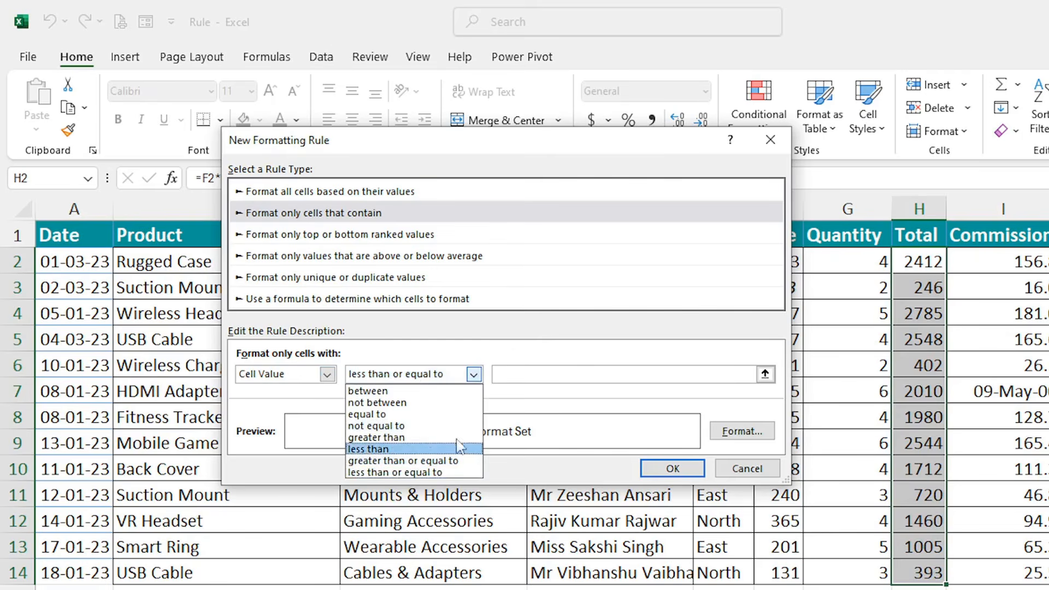
click(465, 358)
click(328, 374)
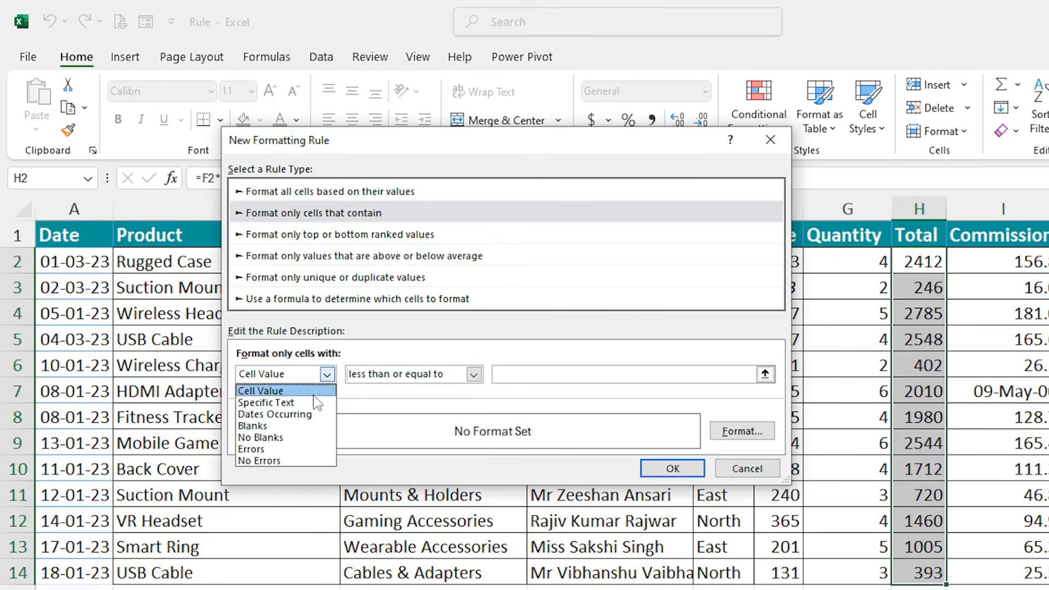
click(273, 404)
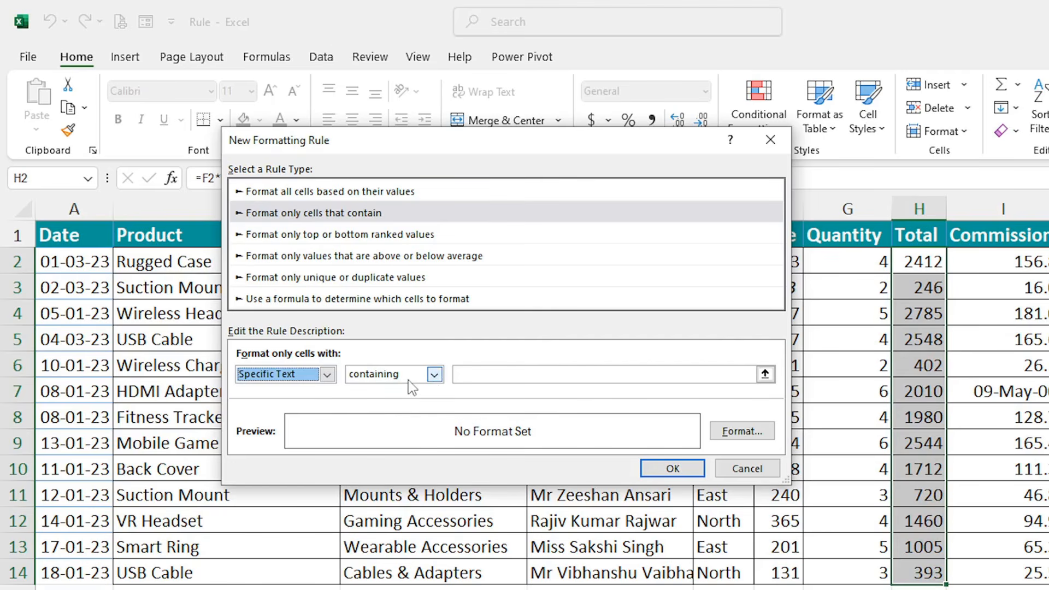
click(455, 377)
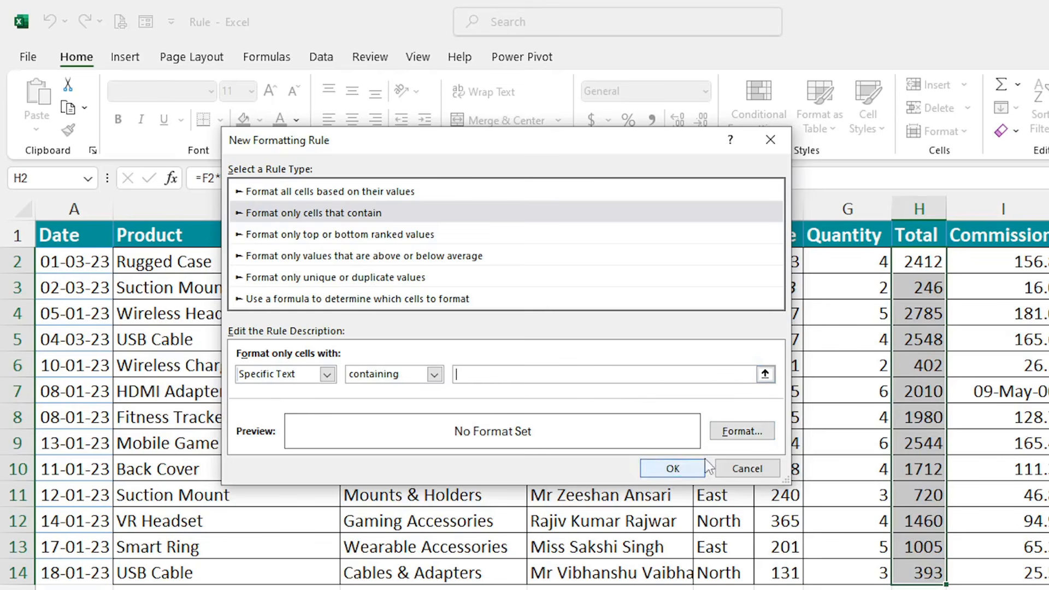
click(747, 468)
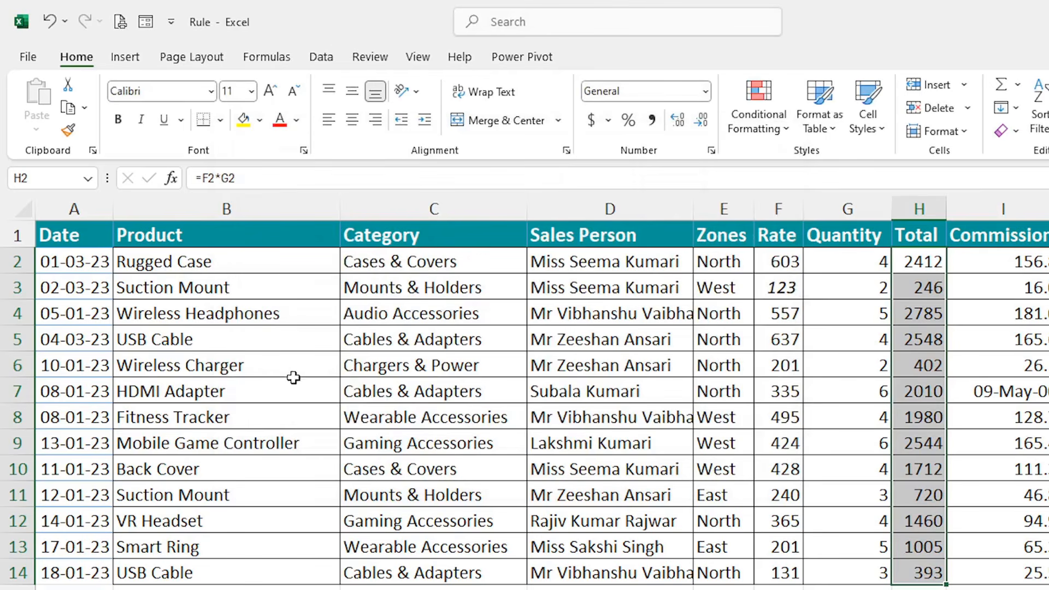
Step: Select the Category values in C2:C14 and start a new rule that formats only cells that contain certain content
scroll(415, 390, down, 2)
scroll(405, 354, up, 2)
drag(429, 262, 424, 557)
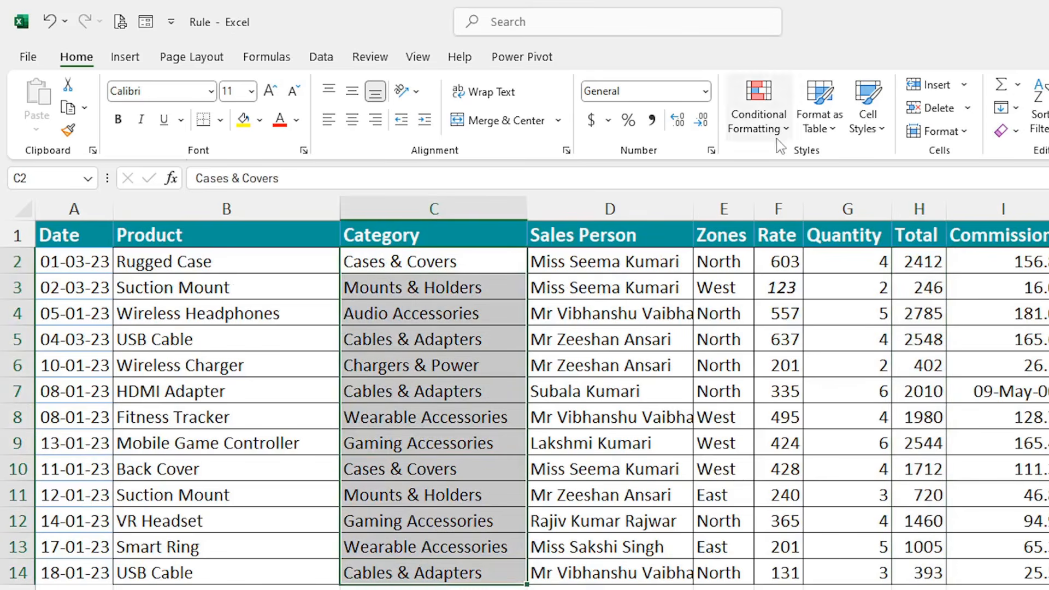
click(758, 106)
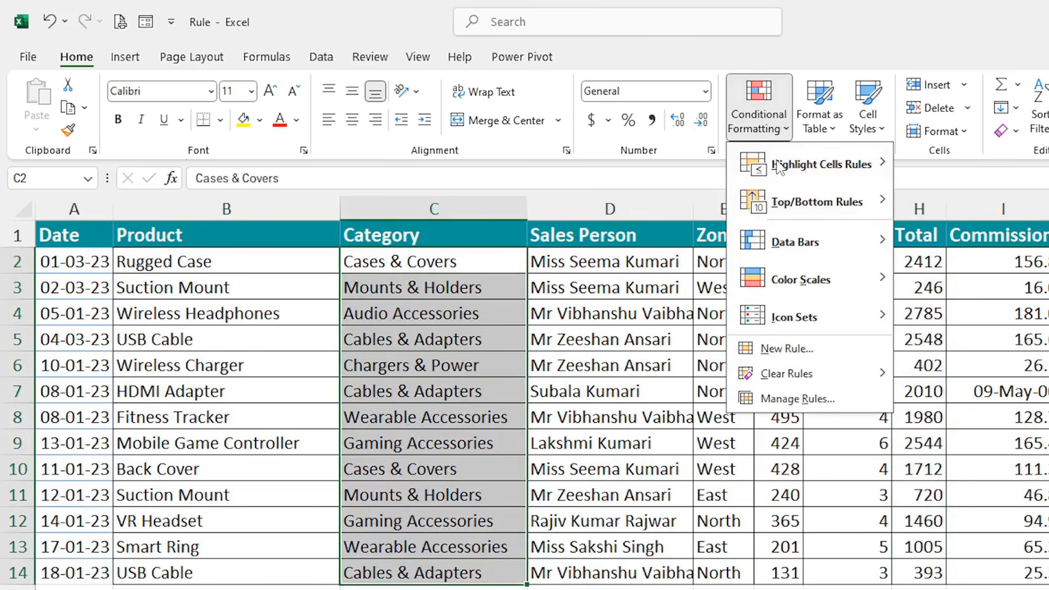
click(792, 348)
drag(453, 142, 747, 210)
click(555, 267)
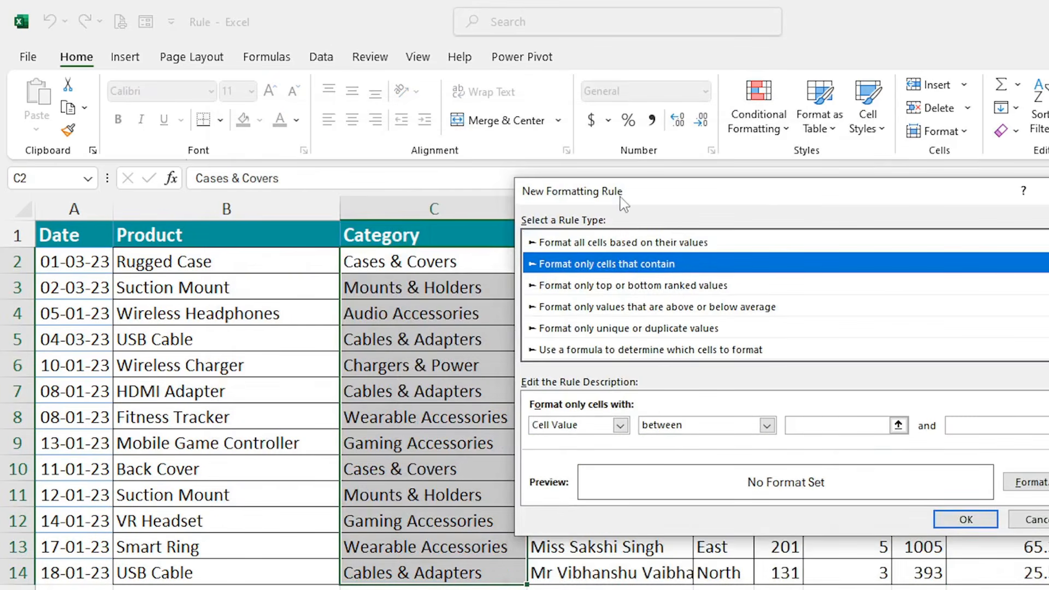
Step: Set the Category rule's condition to specific text containing "ch"
drag(620, 197, 710, 191)
click(711, 419)
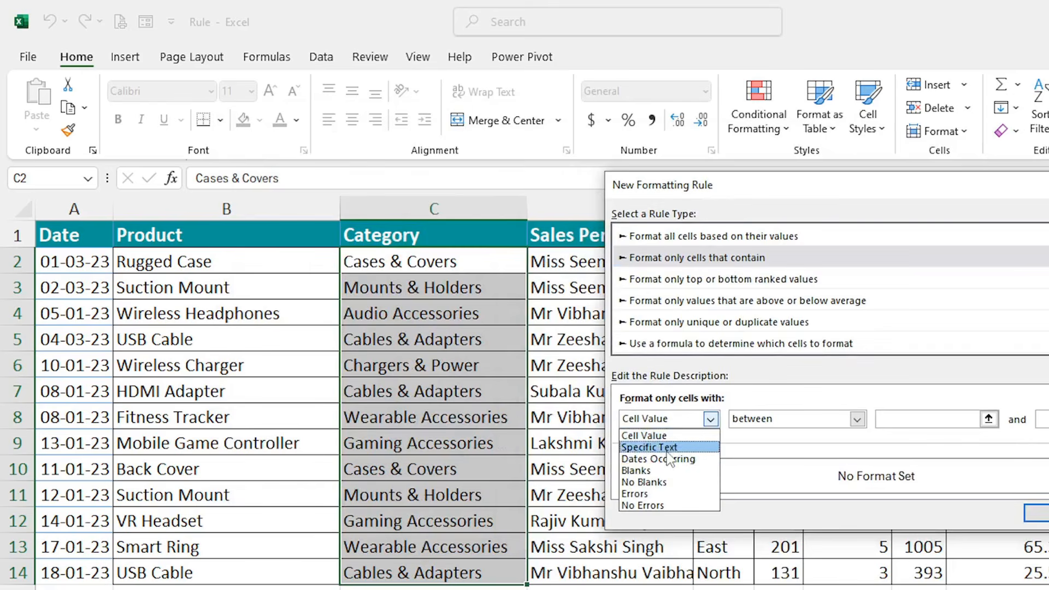
click(704, 447)
click(860, 417)
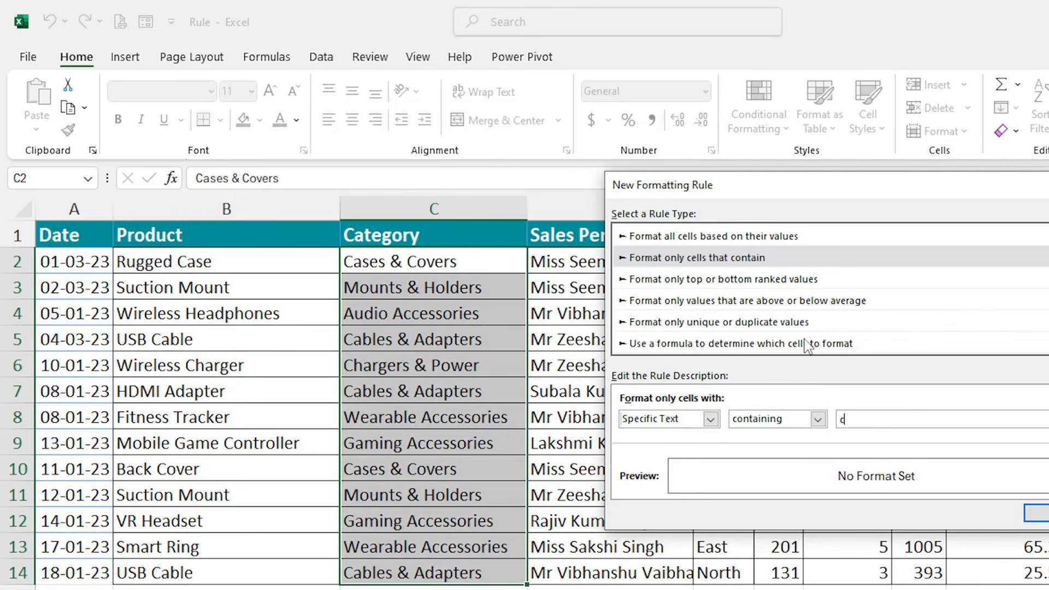
text(ch)
Step: Give the Category rule a yellow fill and apply it to the selected cells
drag(786, 187, 700, 173)
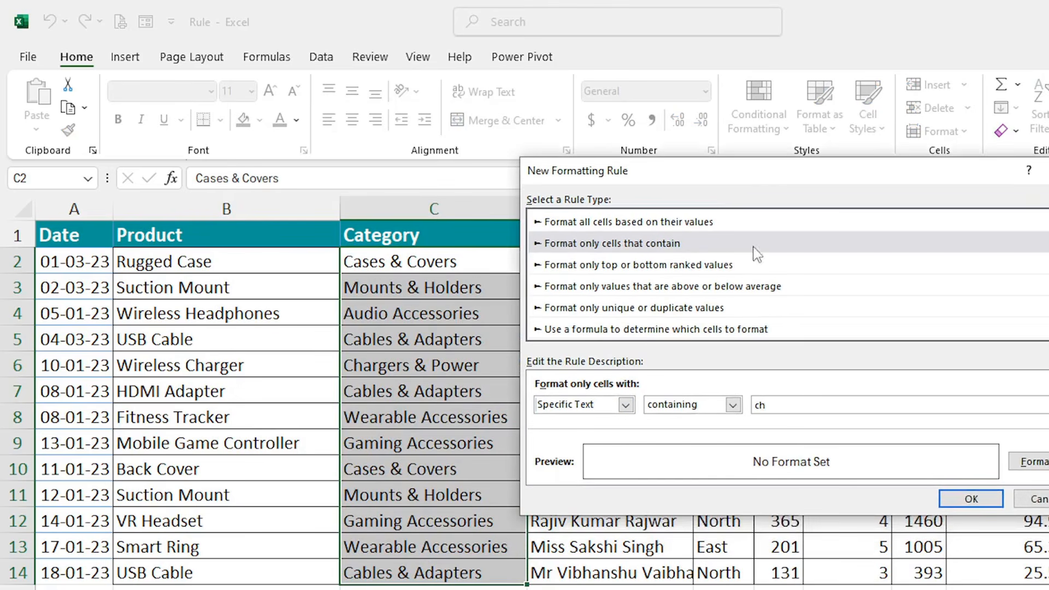
click(1030, 461)
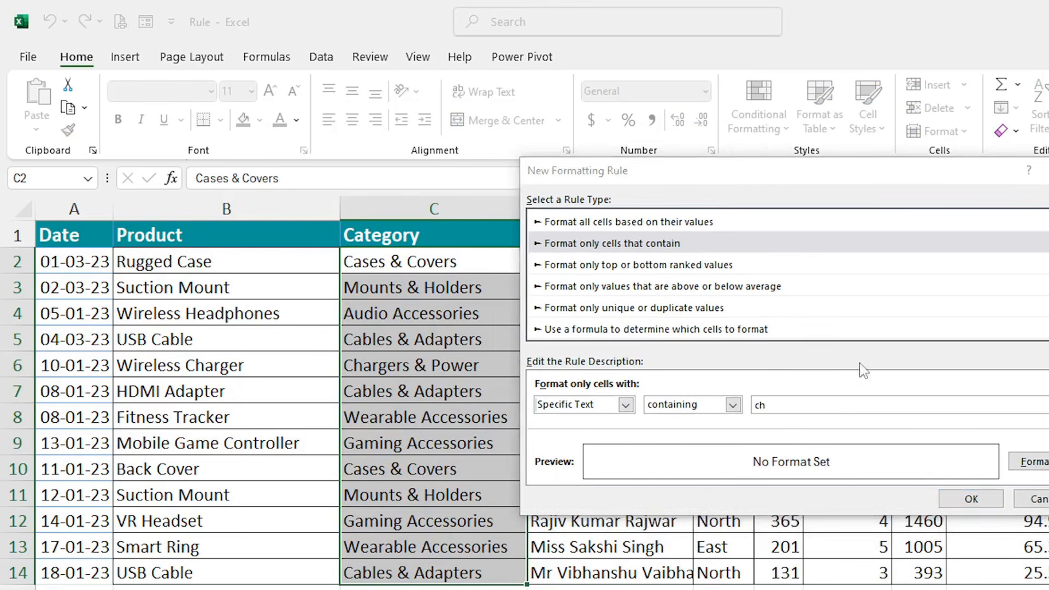
click(347, 264)
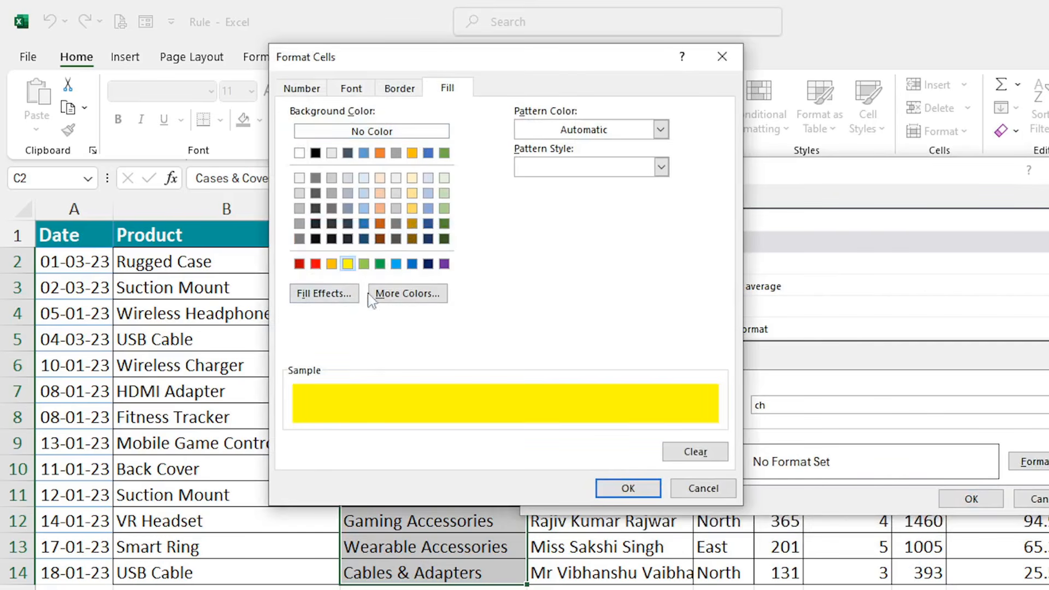
click(628, 487)
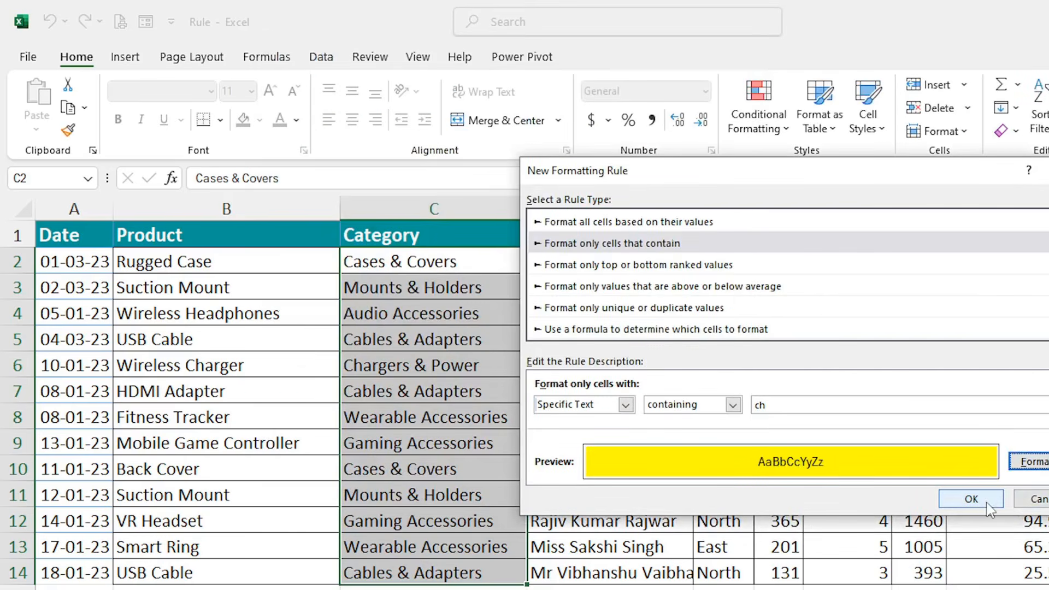
click(971, 499)
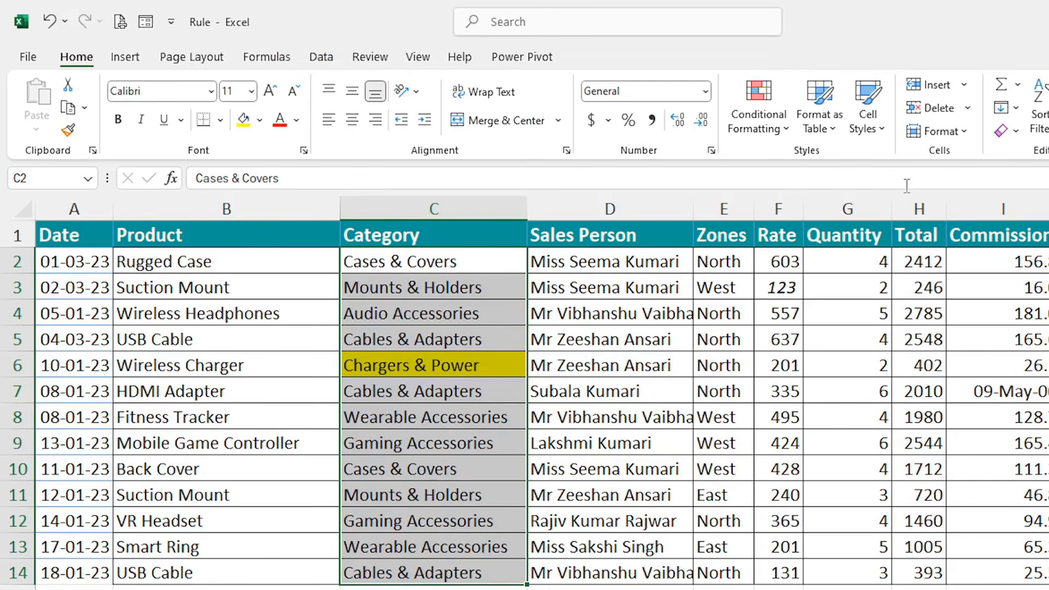
Step: Open the Conditional Formatting Rules Manager for the selected Category cells, keeping the list on the current selection
click(764, 125)
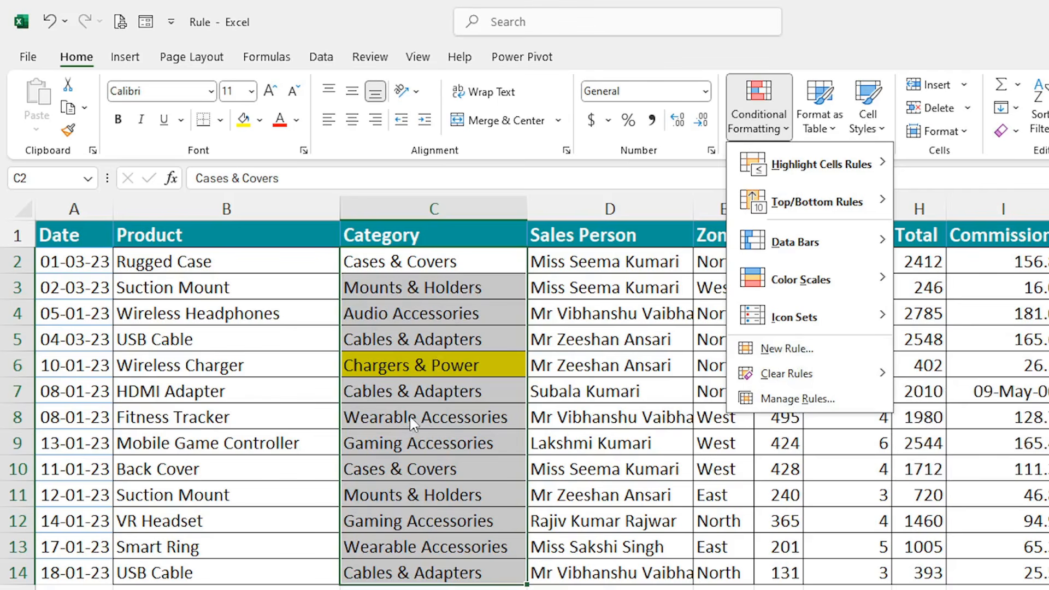
click(797, 399)
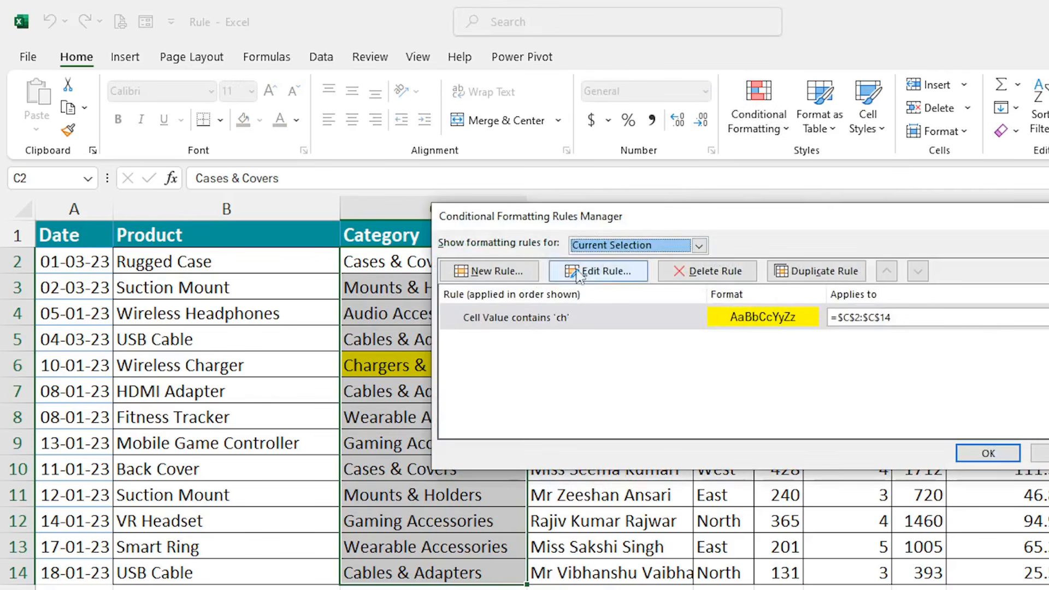
drag(650, 214, 573, 297)
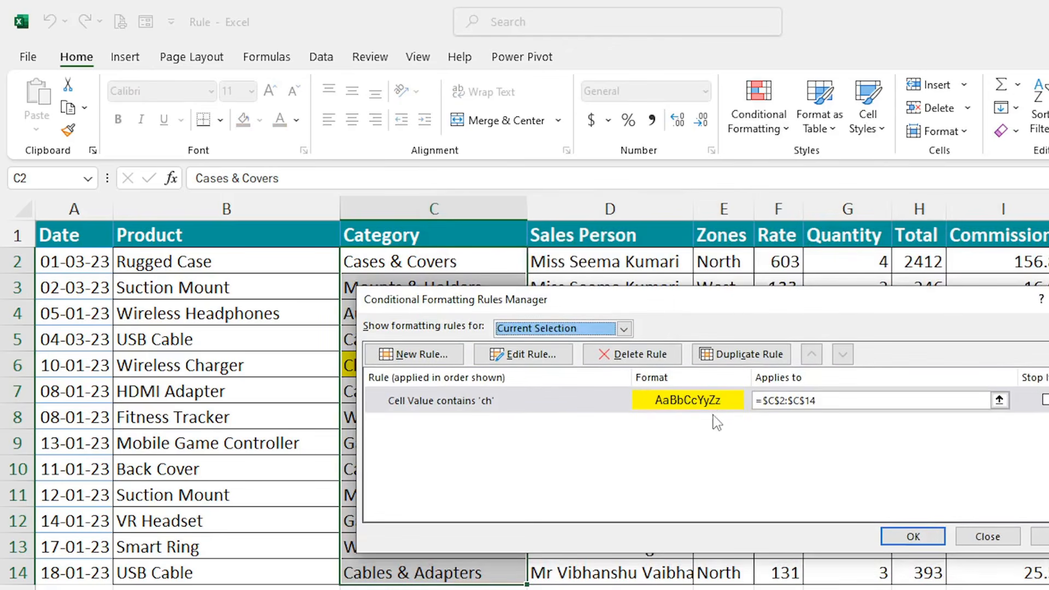
drag(639, 299, 679, 388)
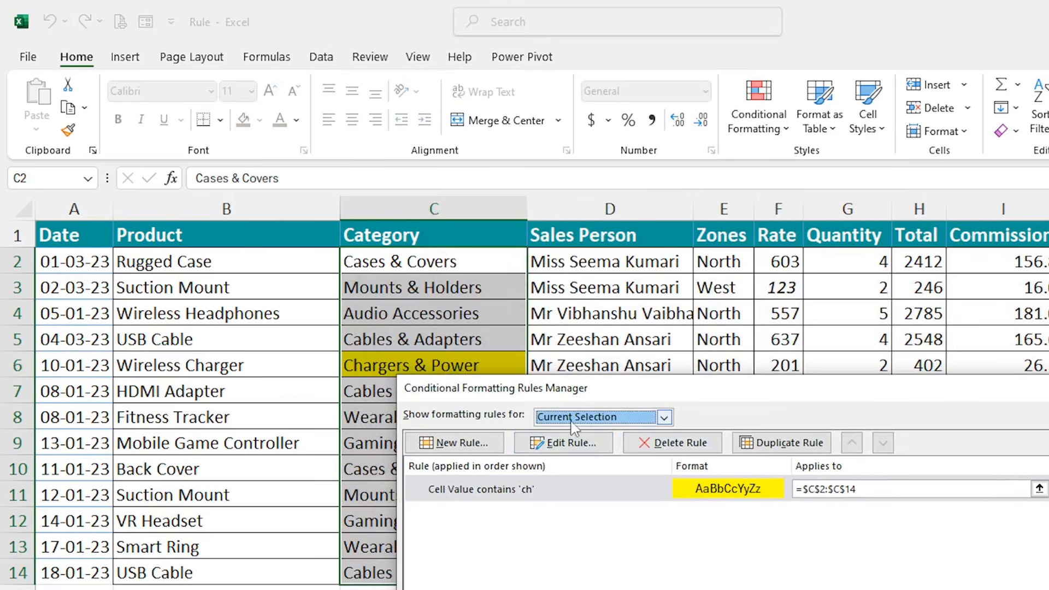
click(664, 418)
click(665, 420)
Step: Edit the Category rule to format specific text containing "se" and apply the change
click(571, 445)
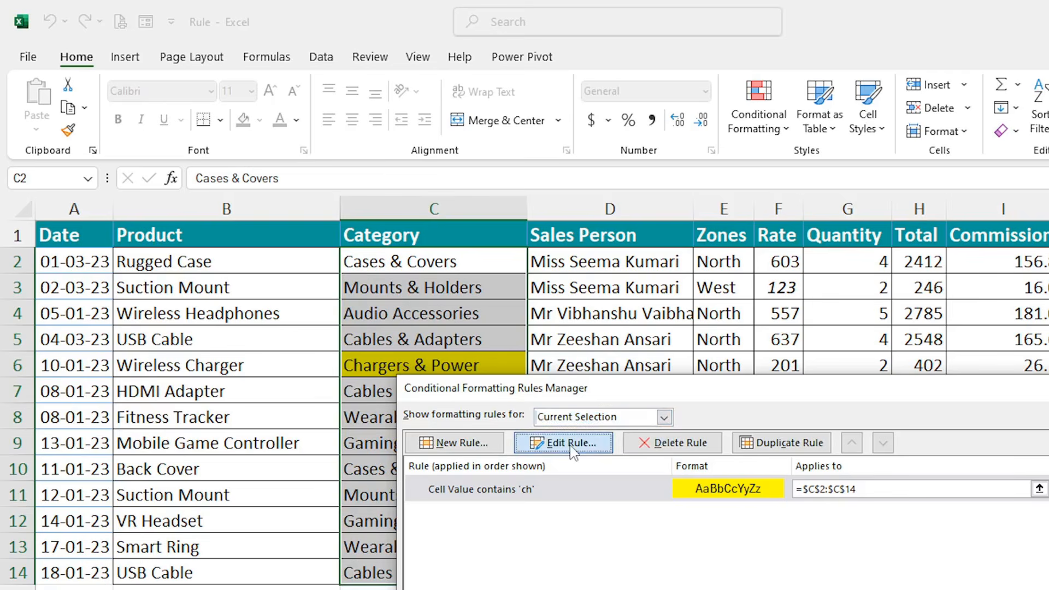
drag(656, 306, 741, 213)
drag(818, 424, 791, 430)
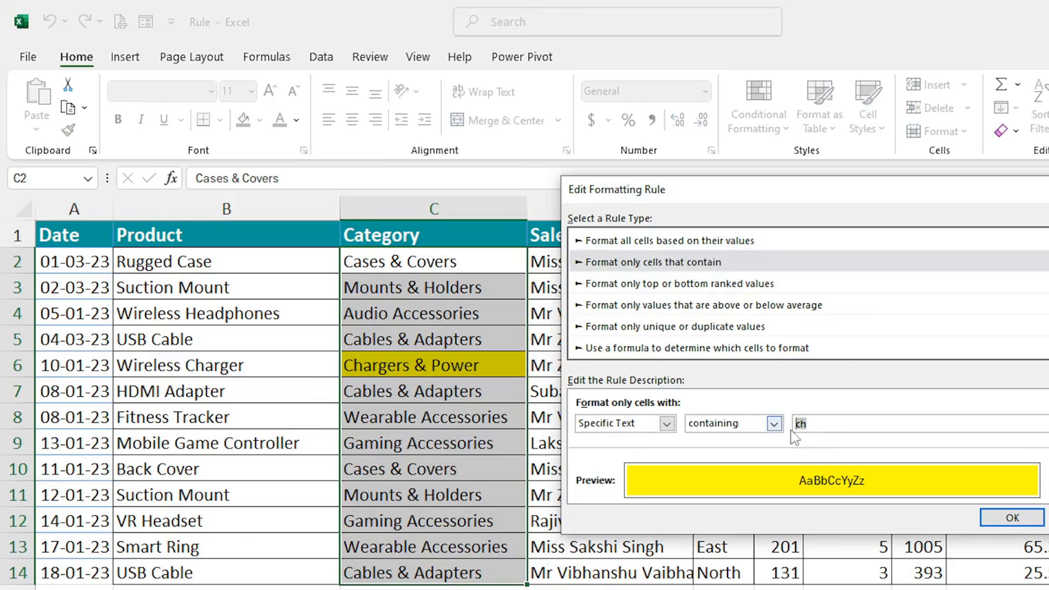
key(BackSpace)
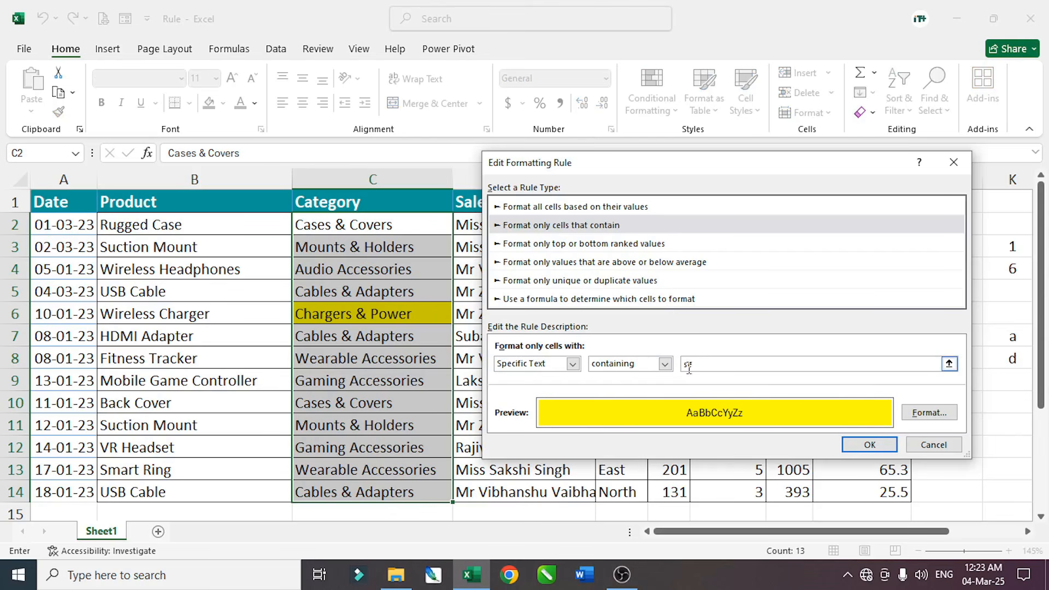
click(869, 444)
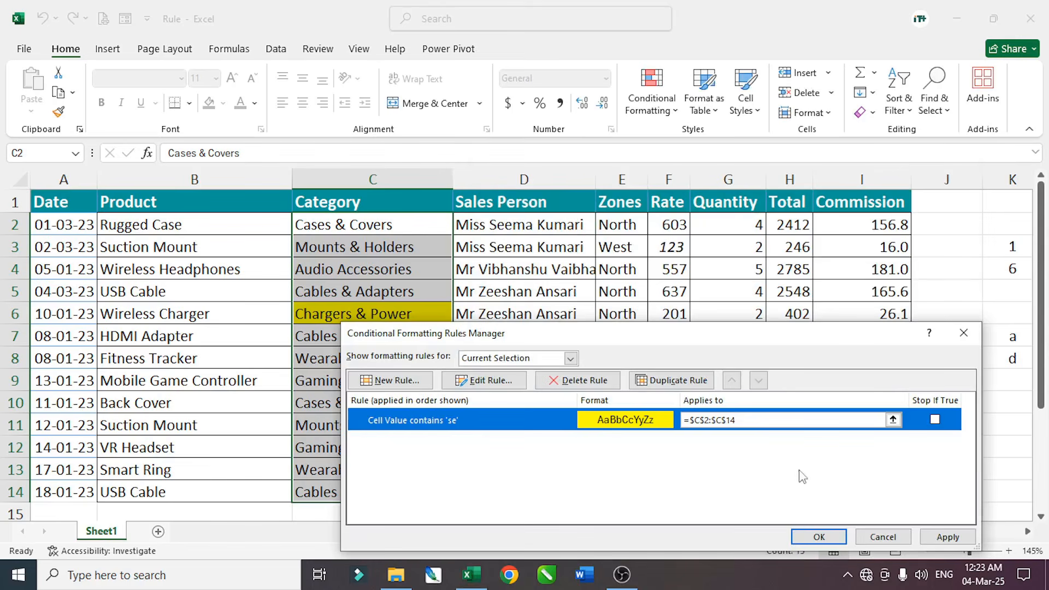
click(948, 537)
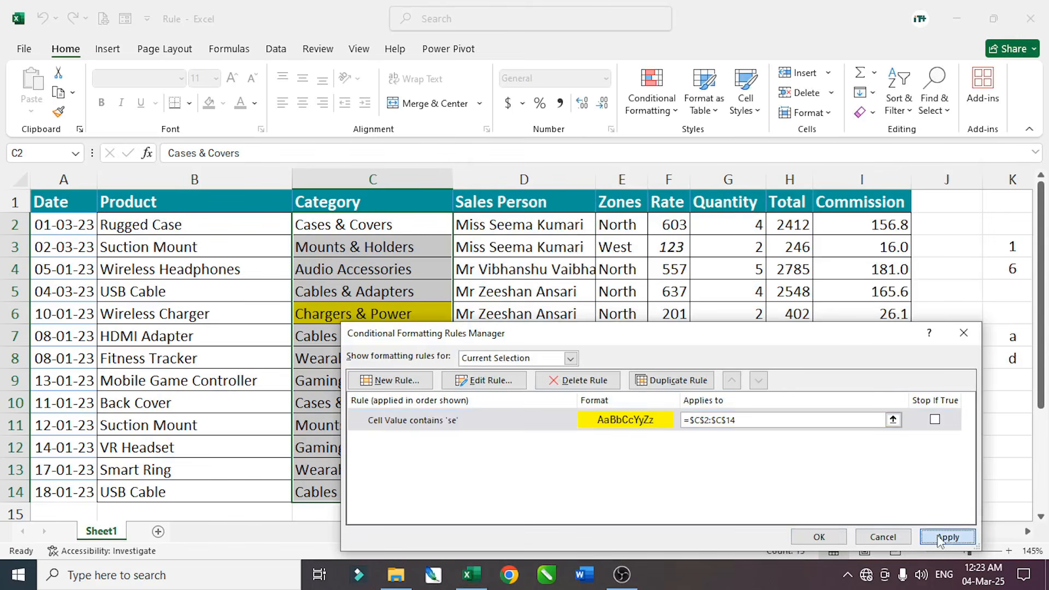
click(818, 537)
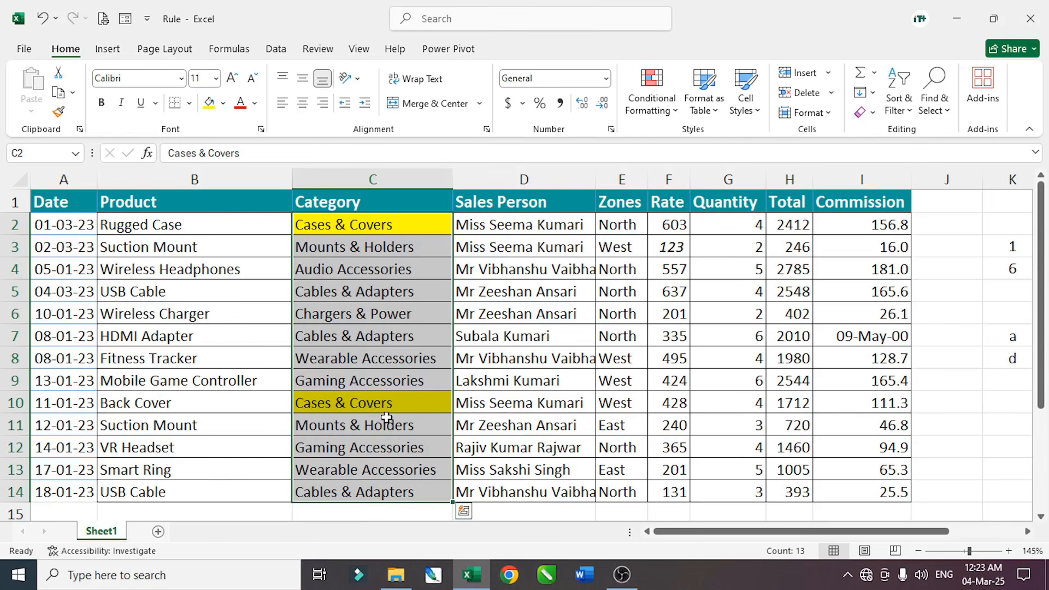
Step: Open the existing Category rule for editing and change its specific text condition to not containing
click(676, 112)
click(671, 343)
drag(535, 343, 585, 301)
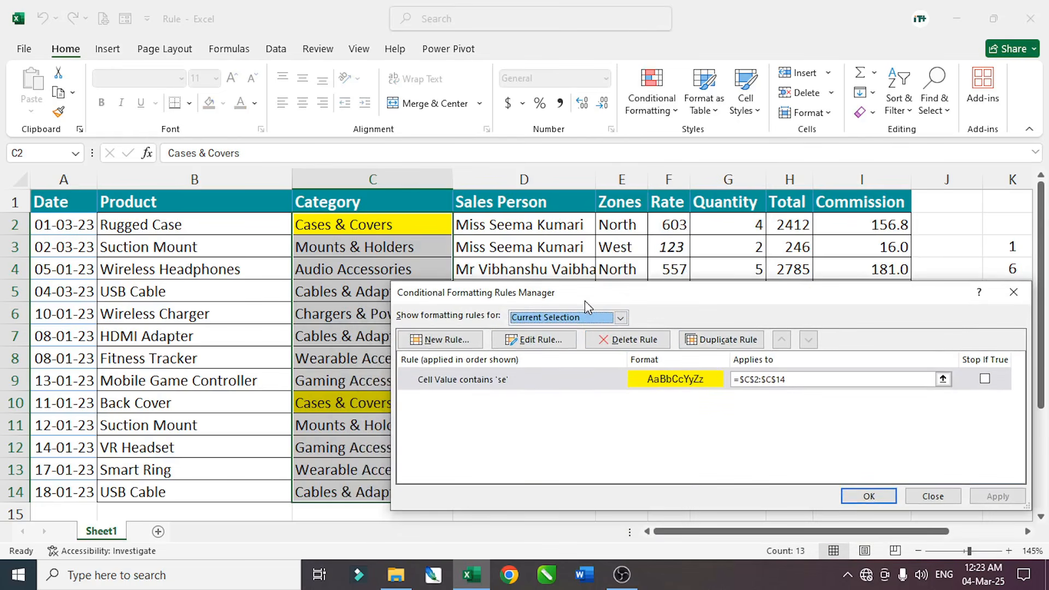
click(536, 350)
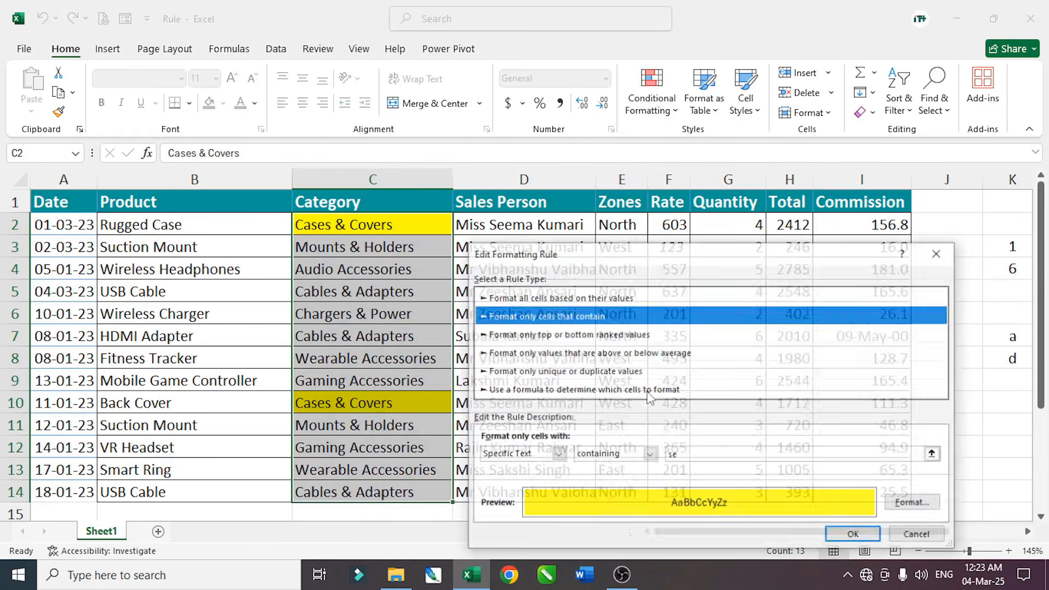
click(557, 454)
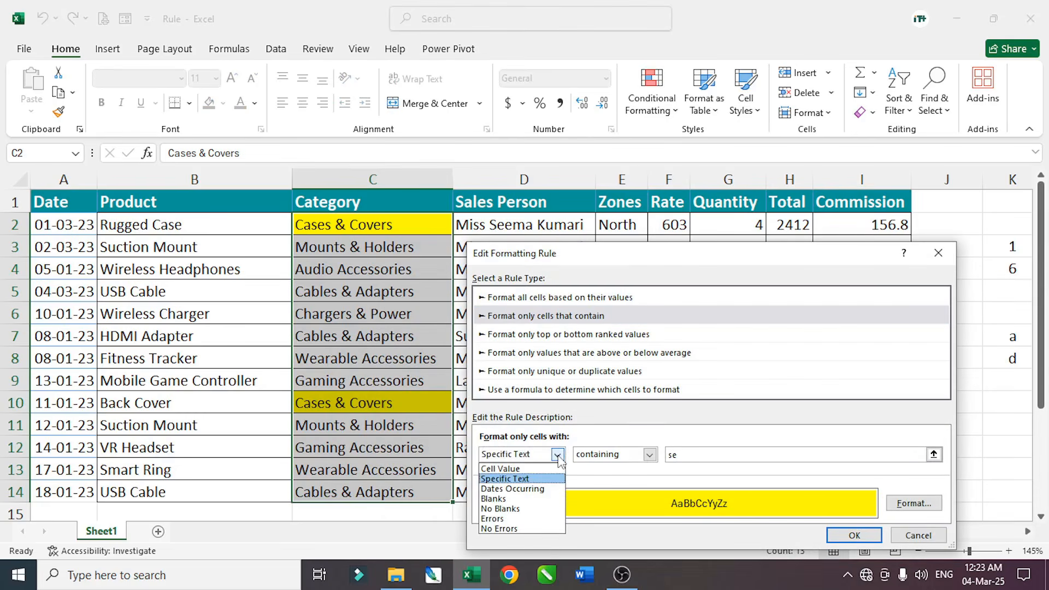
click(557, 455)
click(650, 456)
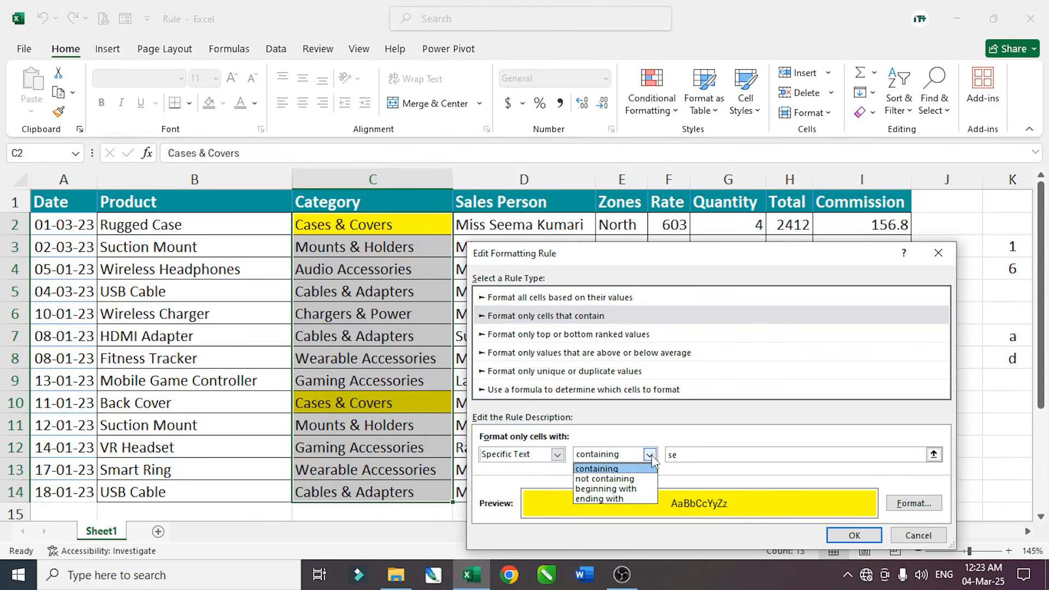
click(622, 481)
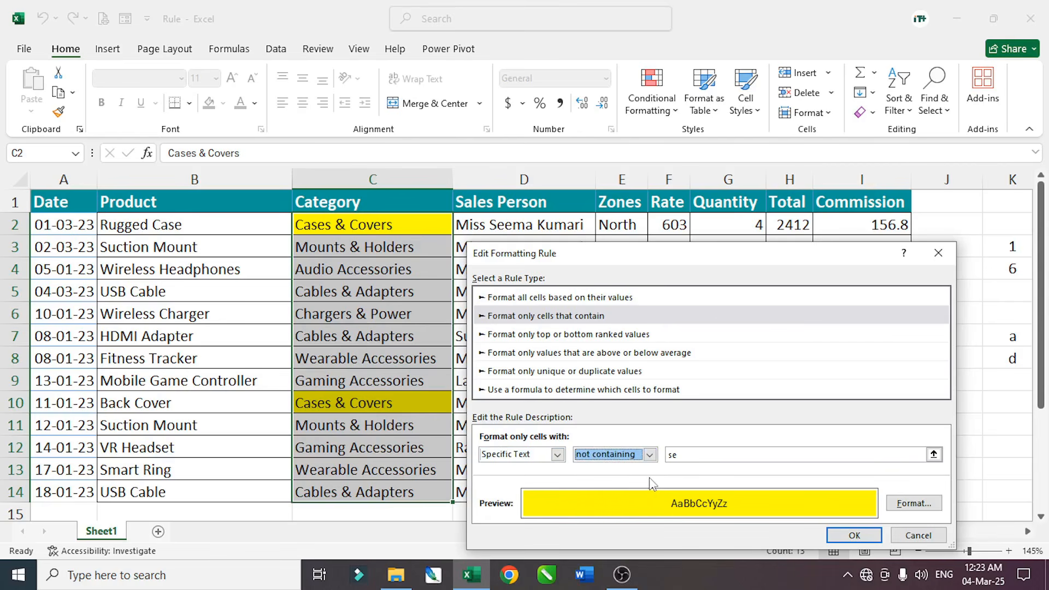
Step: Set the Category rule's excluded text to "b" and apply the edited rule to the selected cells
click(687, 455)
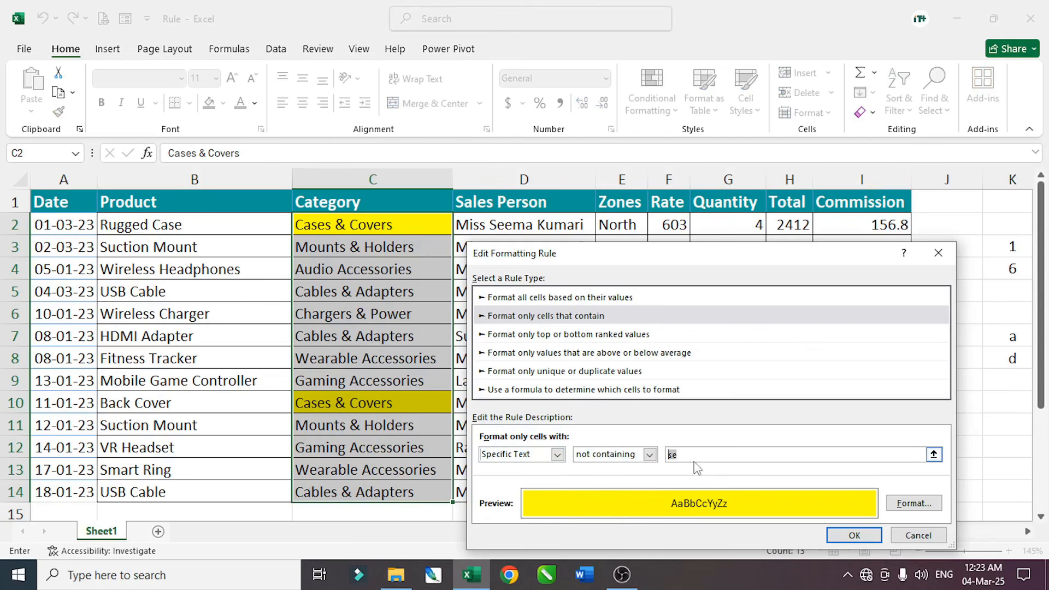
key(BackSpace)
text(b)
click(856, 536)
click(1000, 498)
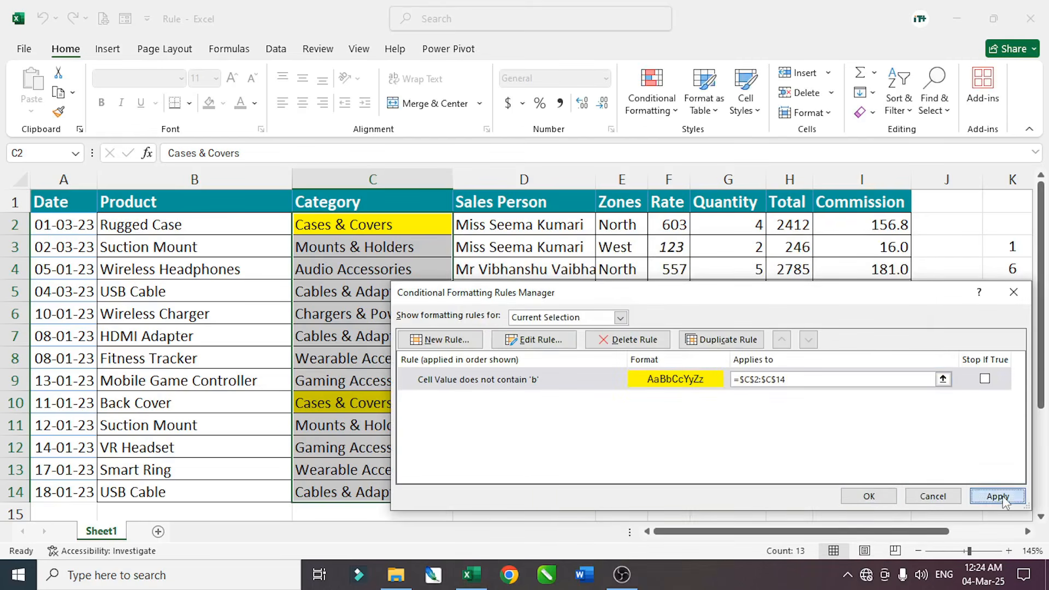
click(868, 497)
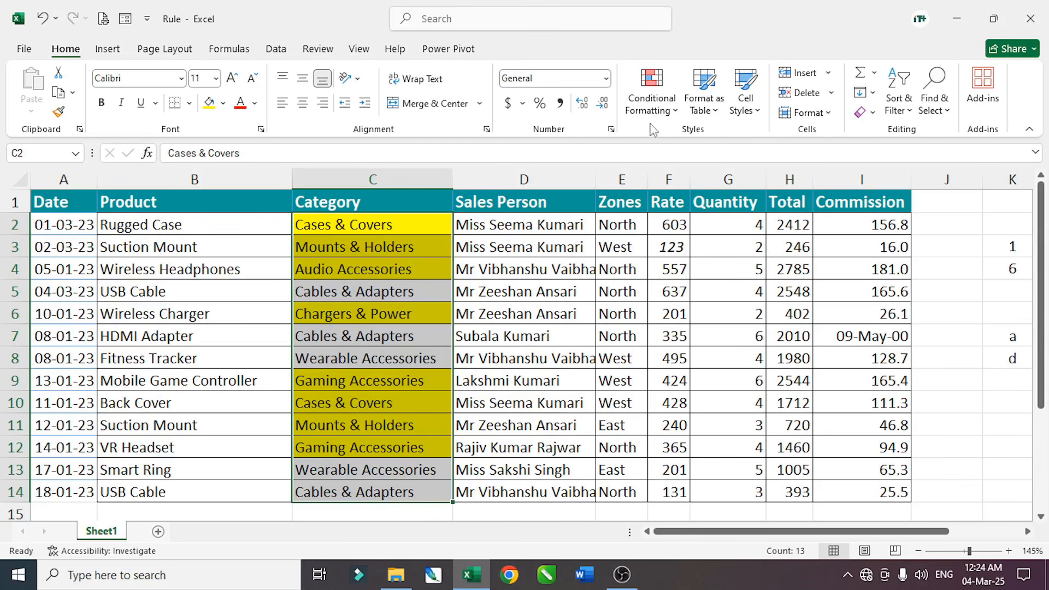
click(651, 98)
click(693, 347)
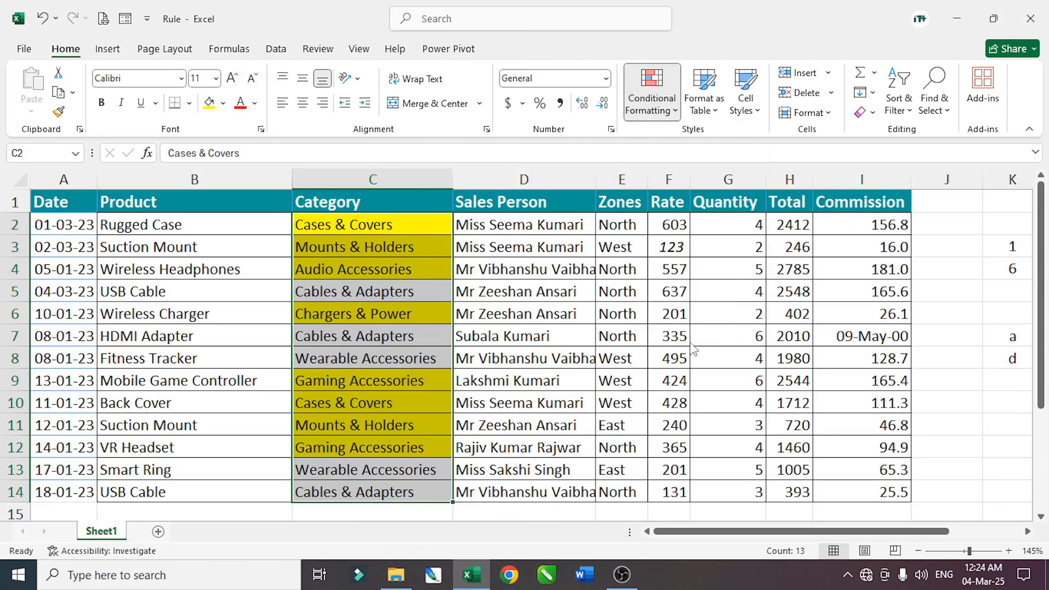
click(525, 343)
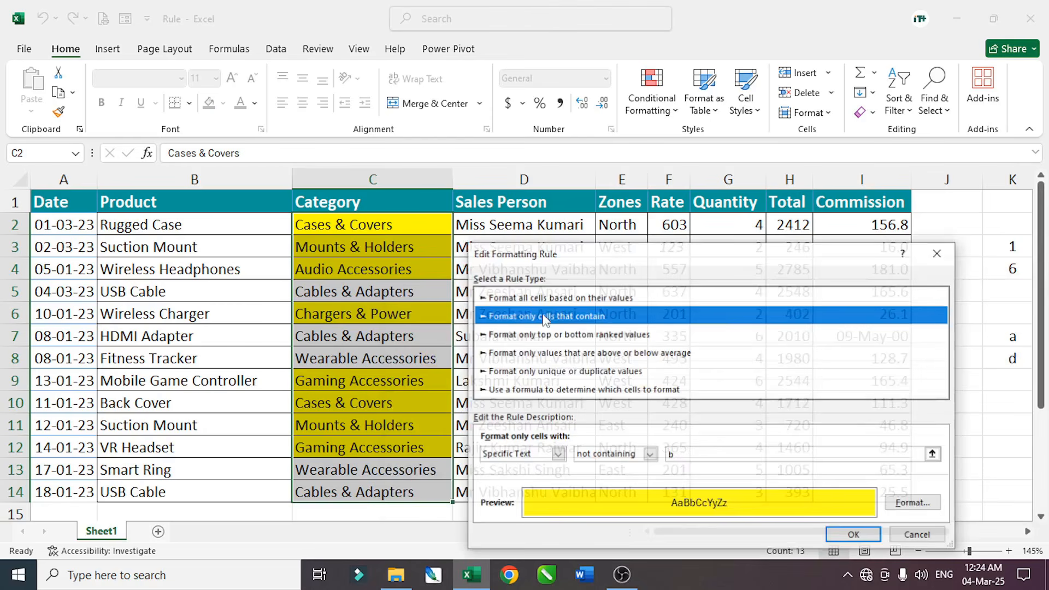
click(649, 454)
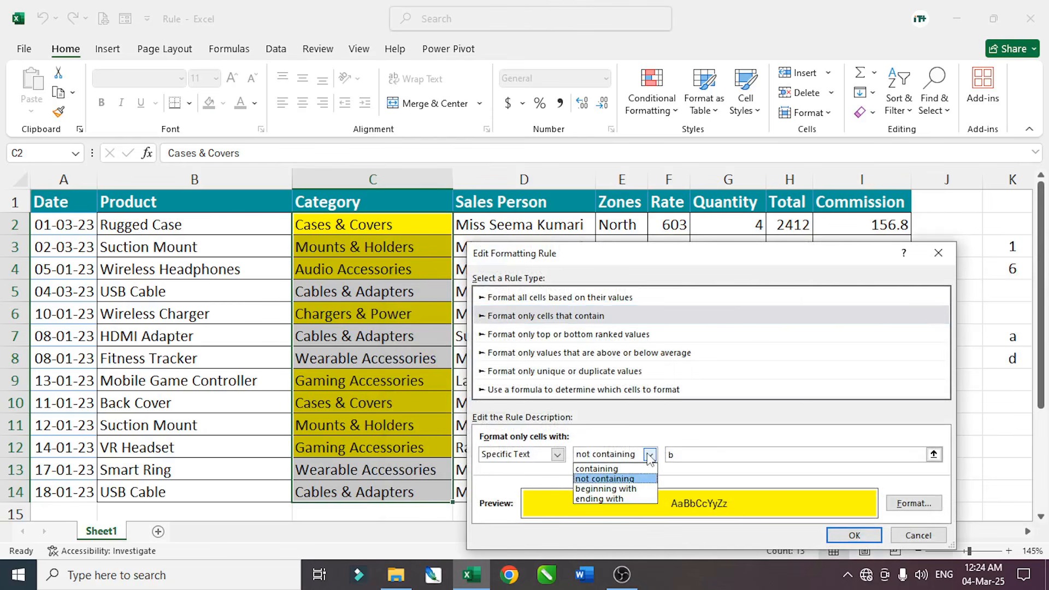
click(625, 492)
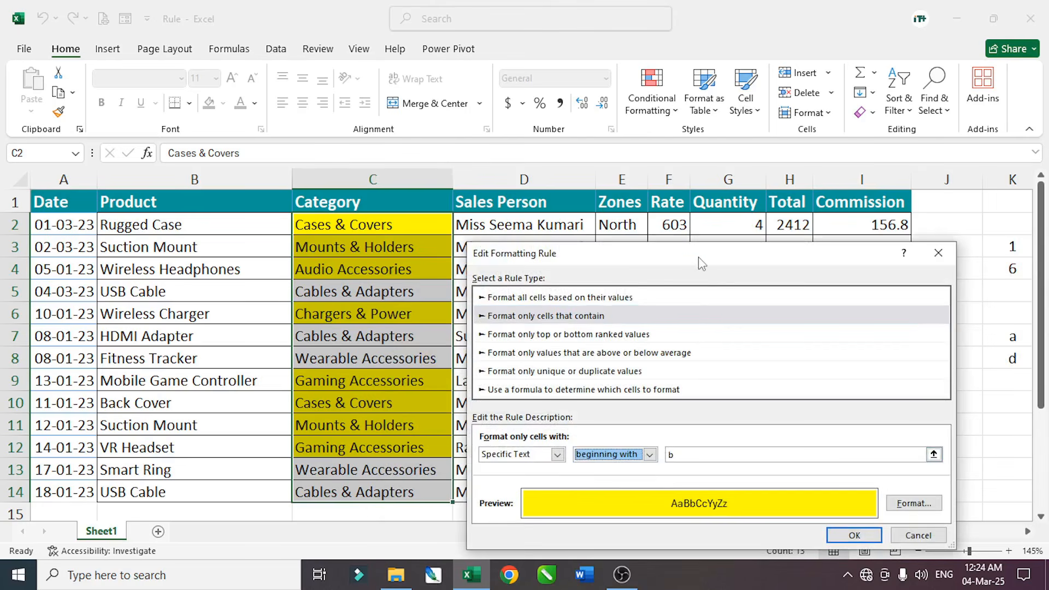
drag(699, 257, 529, 246)
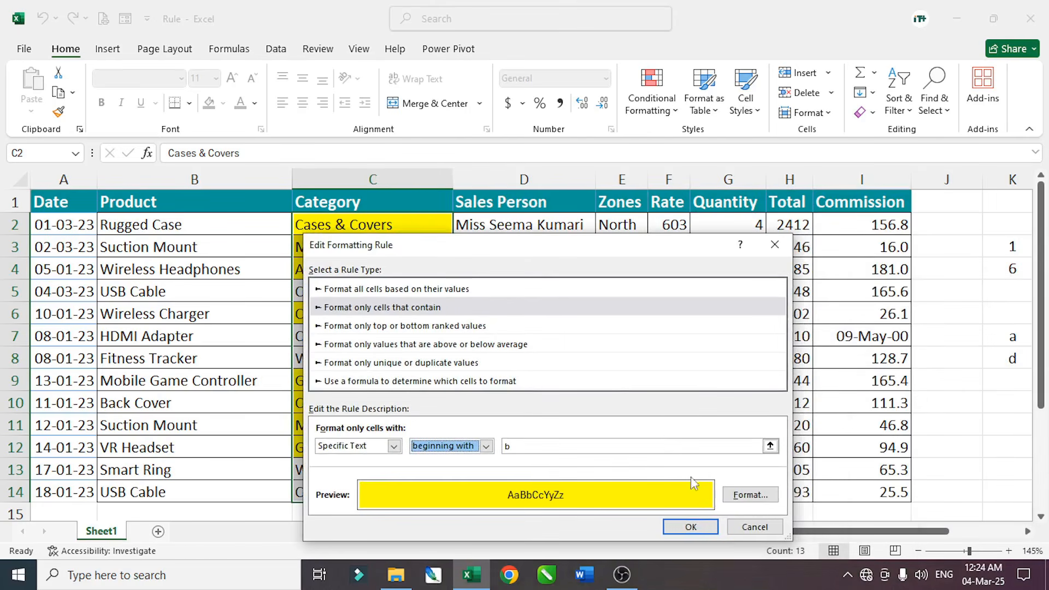
click(755, 528)
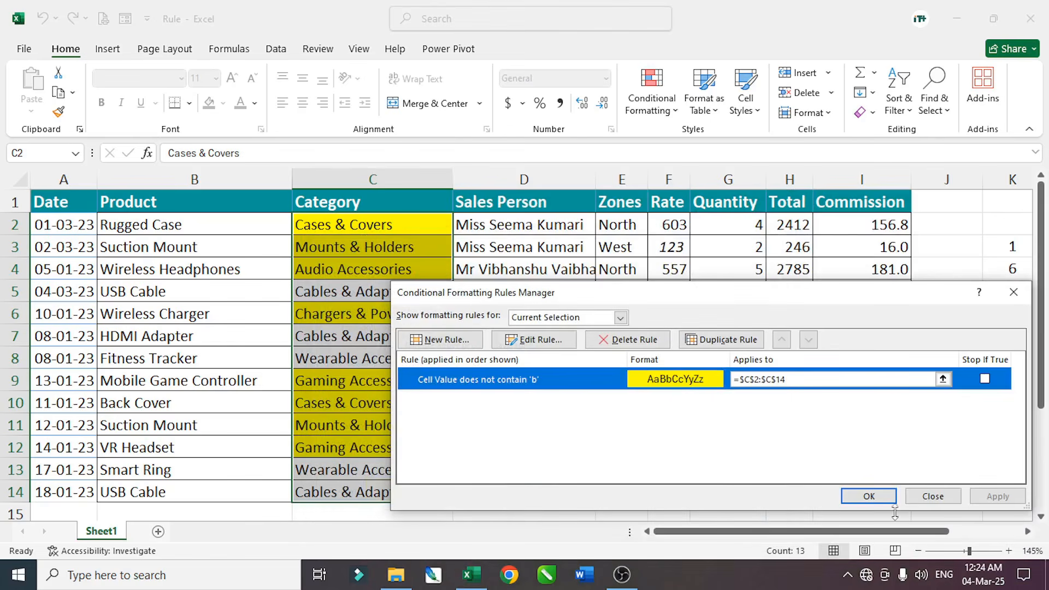
click(933, 496)
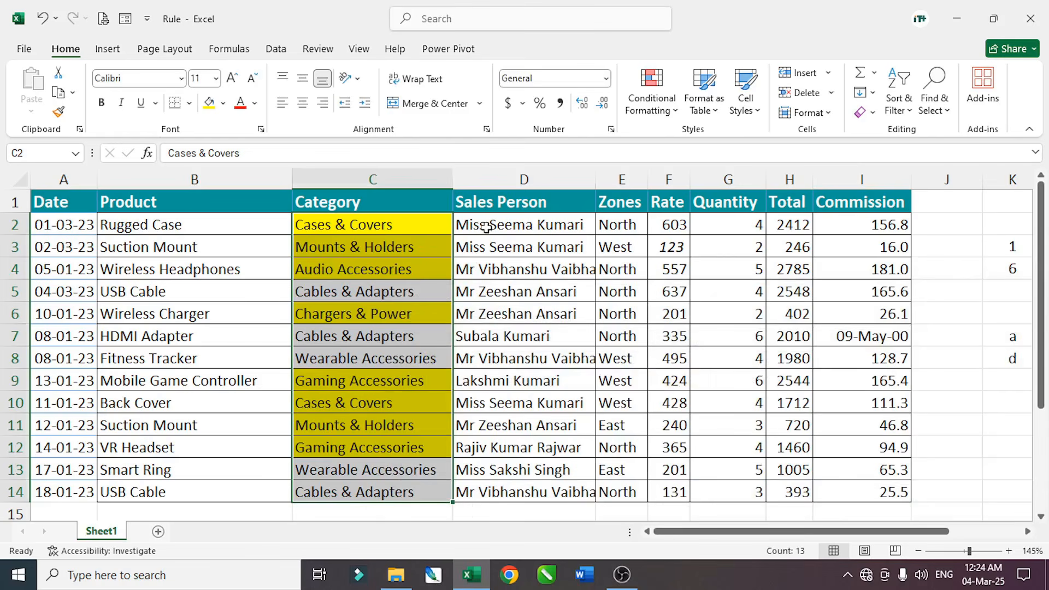
Step: Start a new conditional formatting rule for the Sales Person cells D2:D14 using the type "Format only cells that contain"
drag(486, 226, 492, 494)
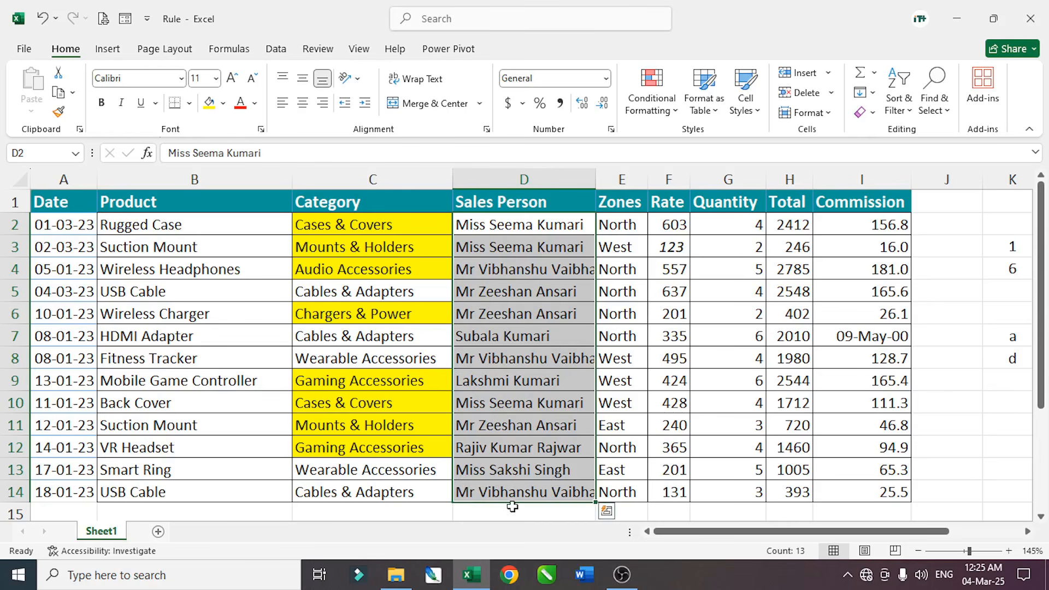
click(665, 118)
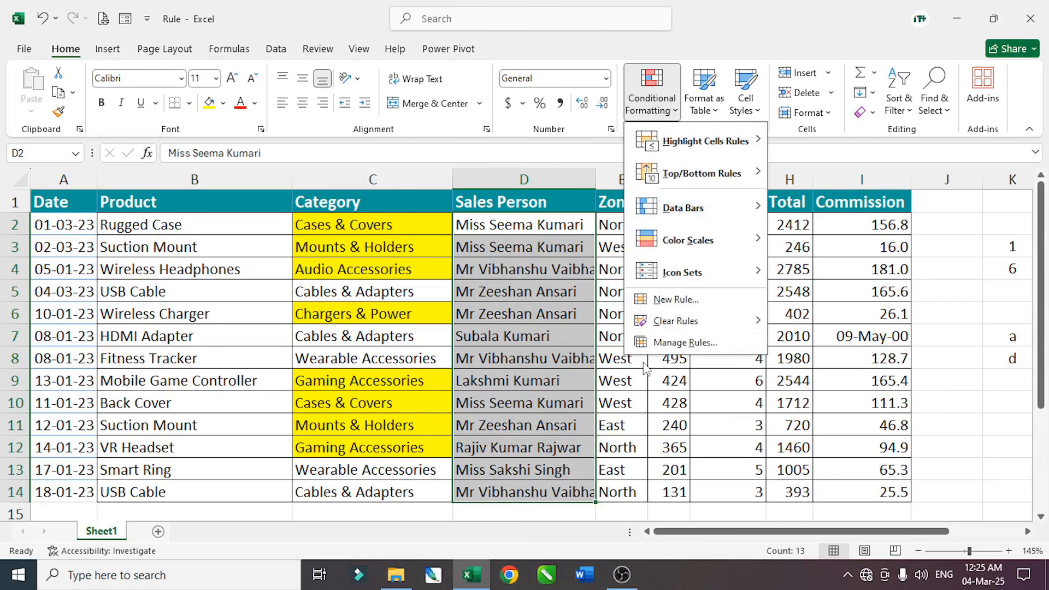
click(678, 301)
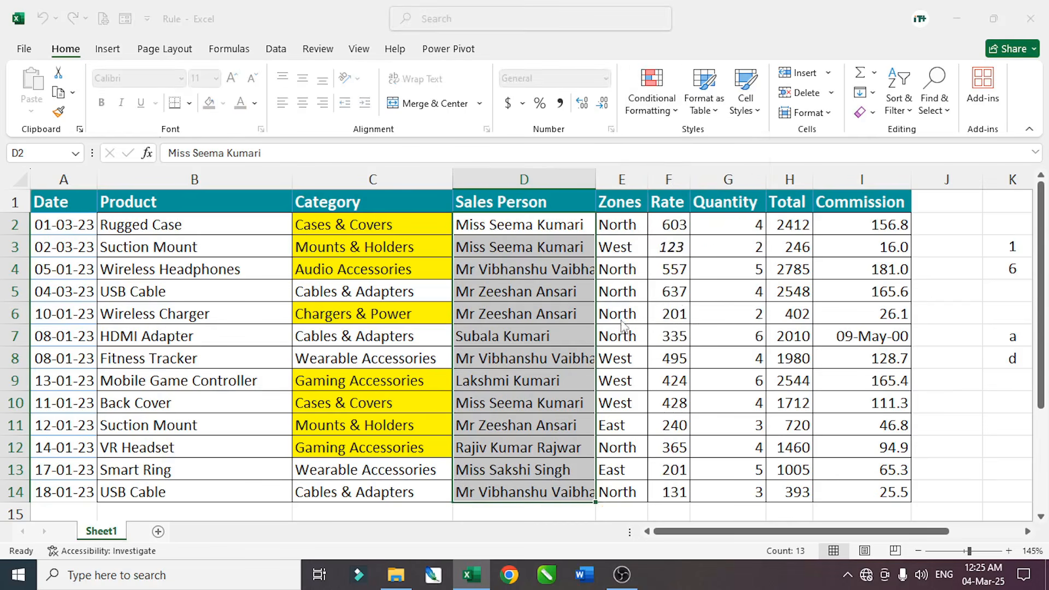
drag(613, 232, 738, 168)
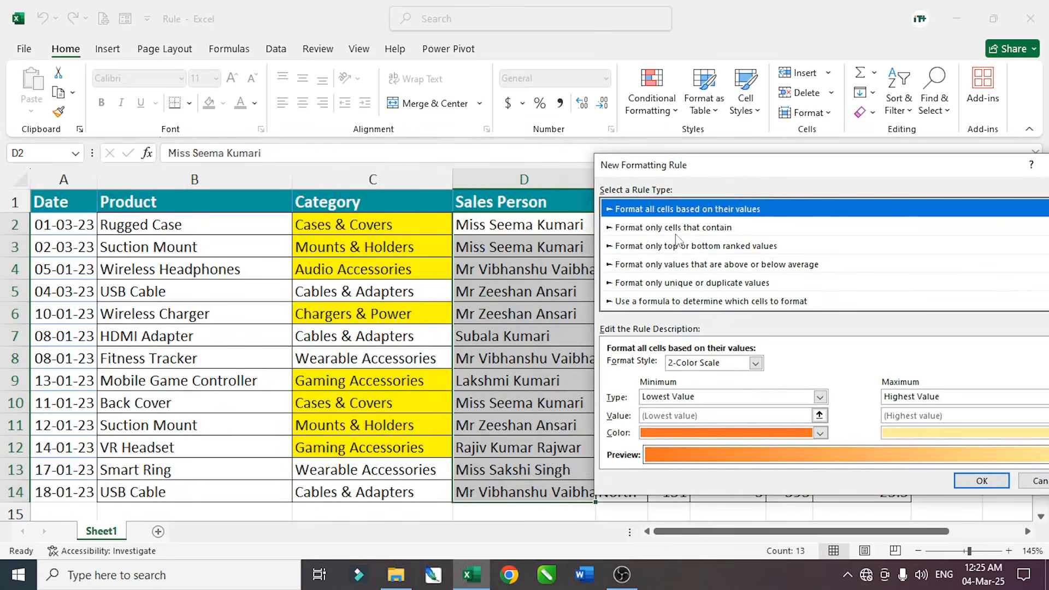
click(655, 228)
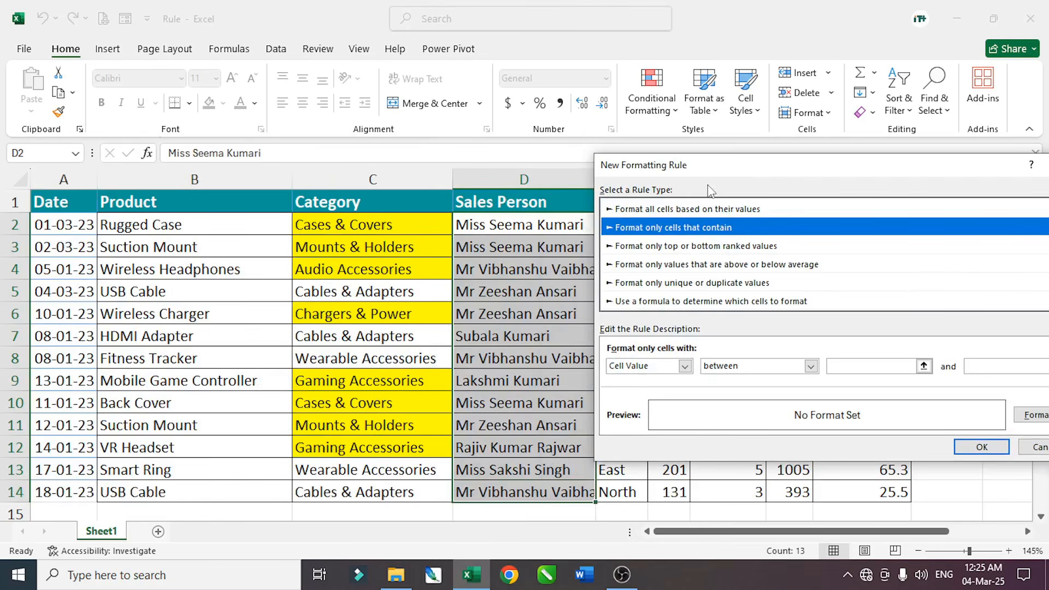
drag(729, 182, 763, 175)
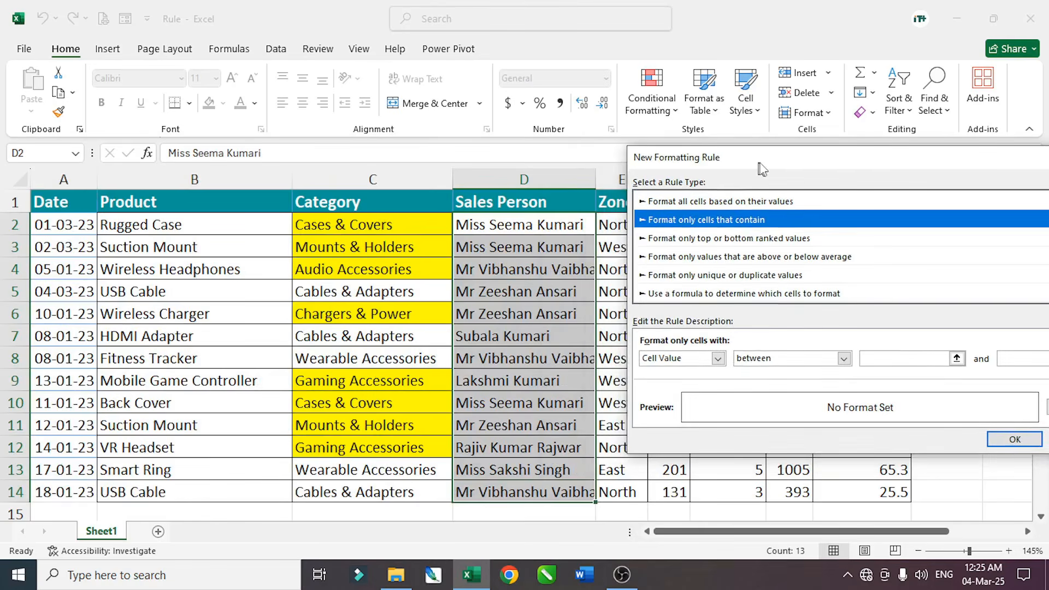
Step: Set the Sales Person rule's condition to specific text beginning with "Miss"
click(719, 359)
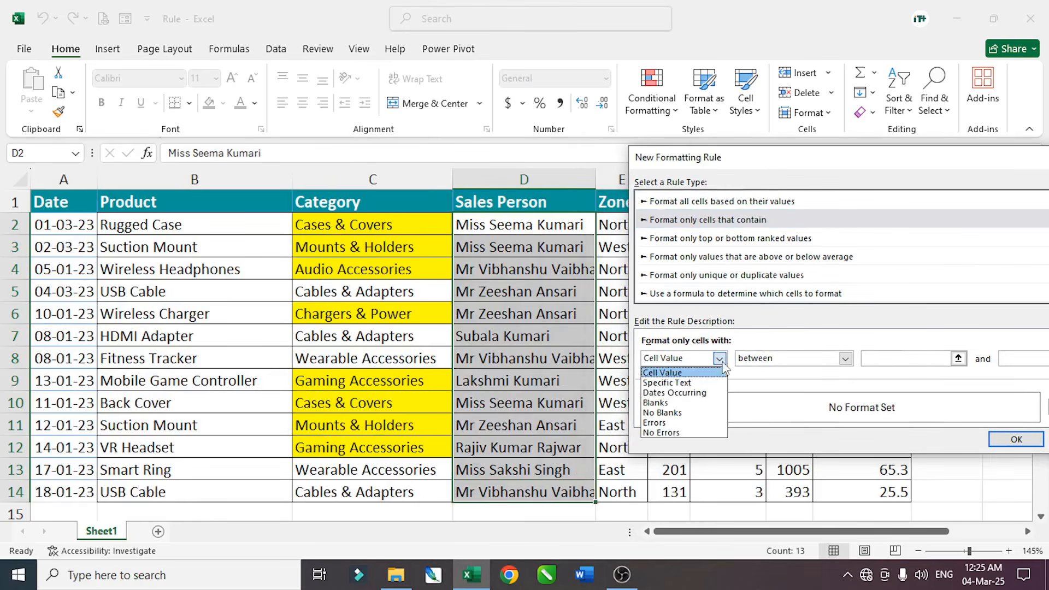
click(683, 383)
click(812, 358)
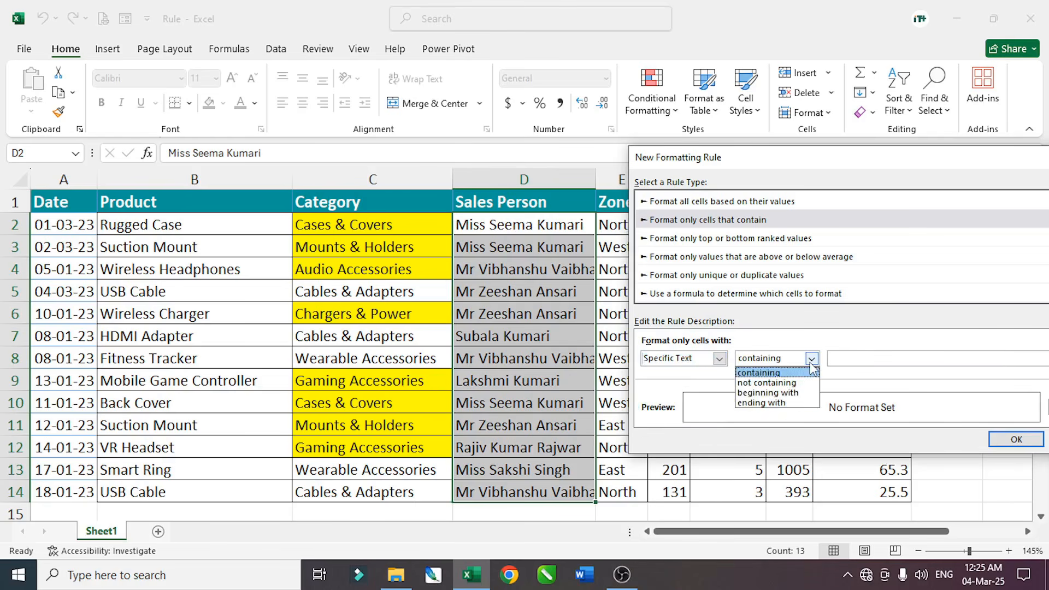
click(776, 393)
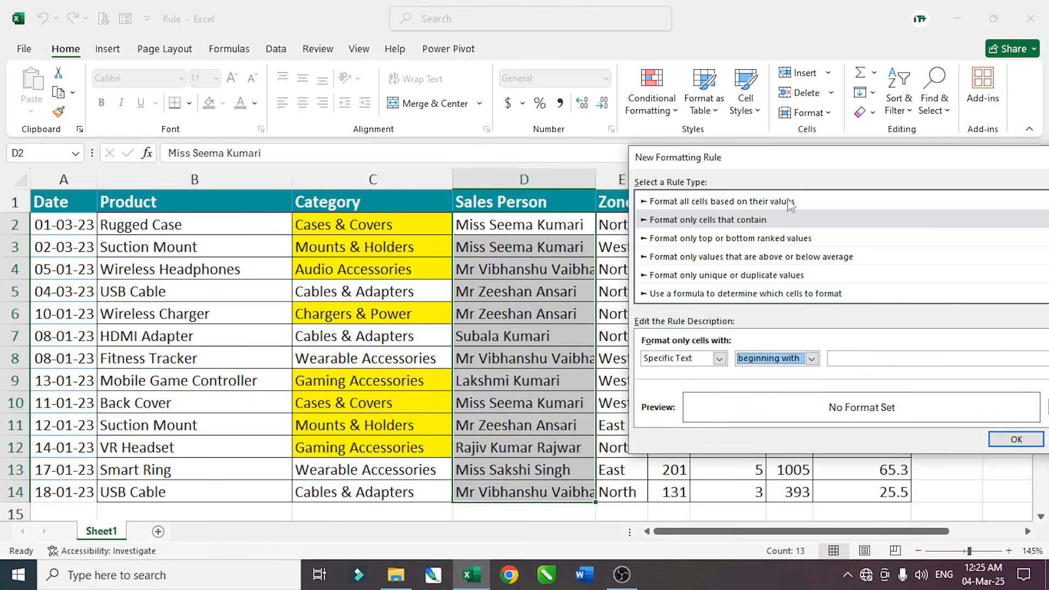
click(852, 359)
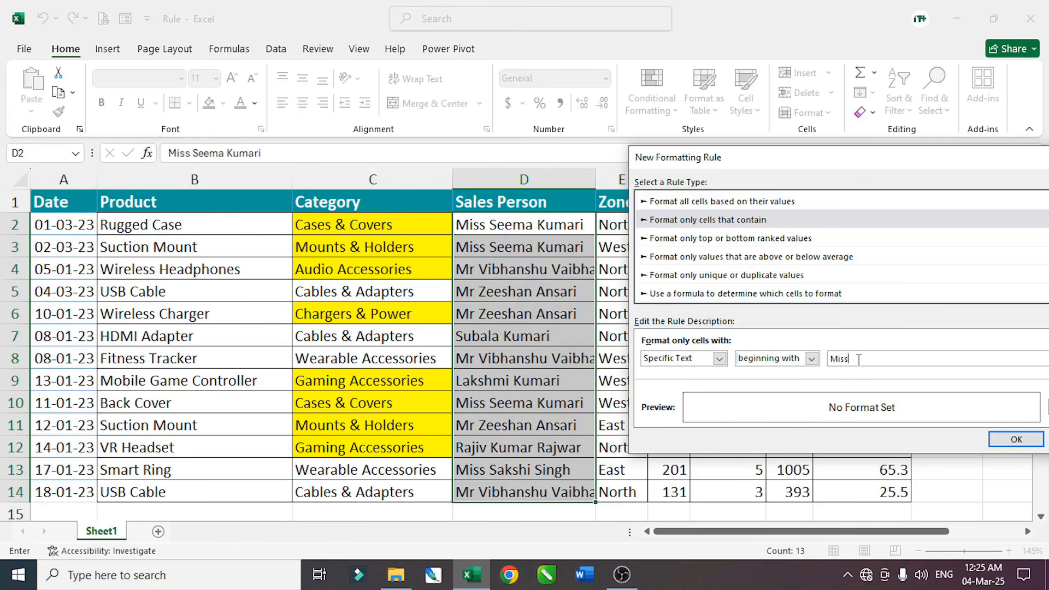
Step: Give the Sales Person rule a light green fill and apply it to the selected cells
drag(808, 165, 258, 103)
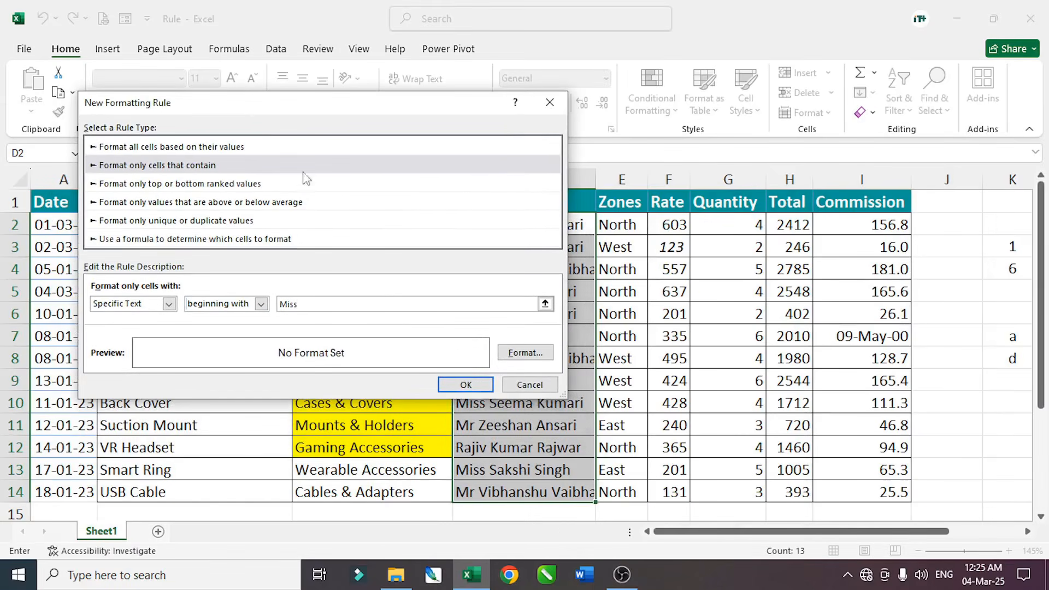
click(522, 354)
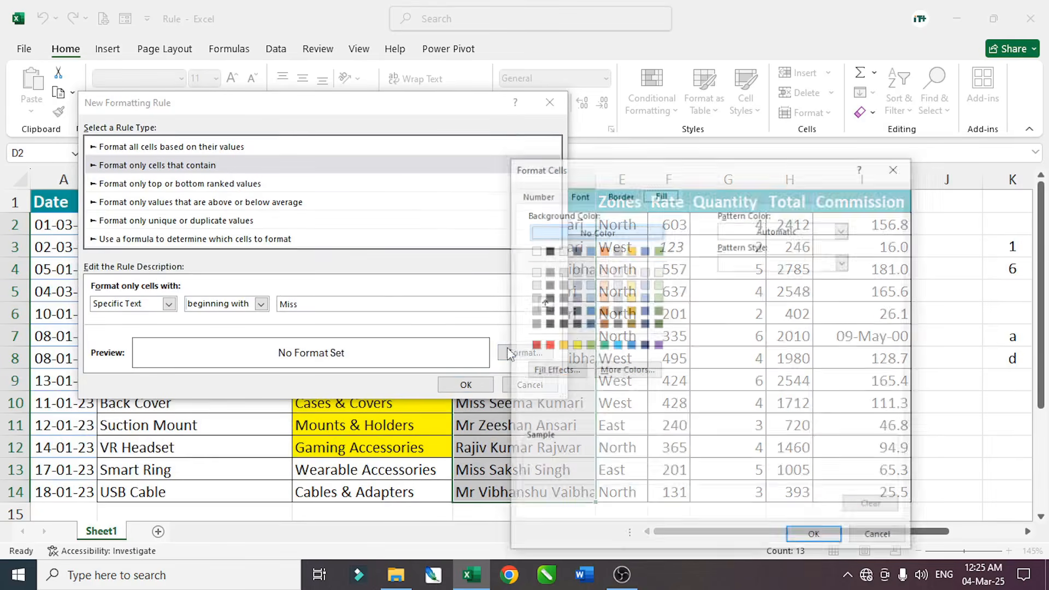
click(591, 345)
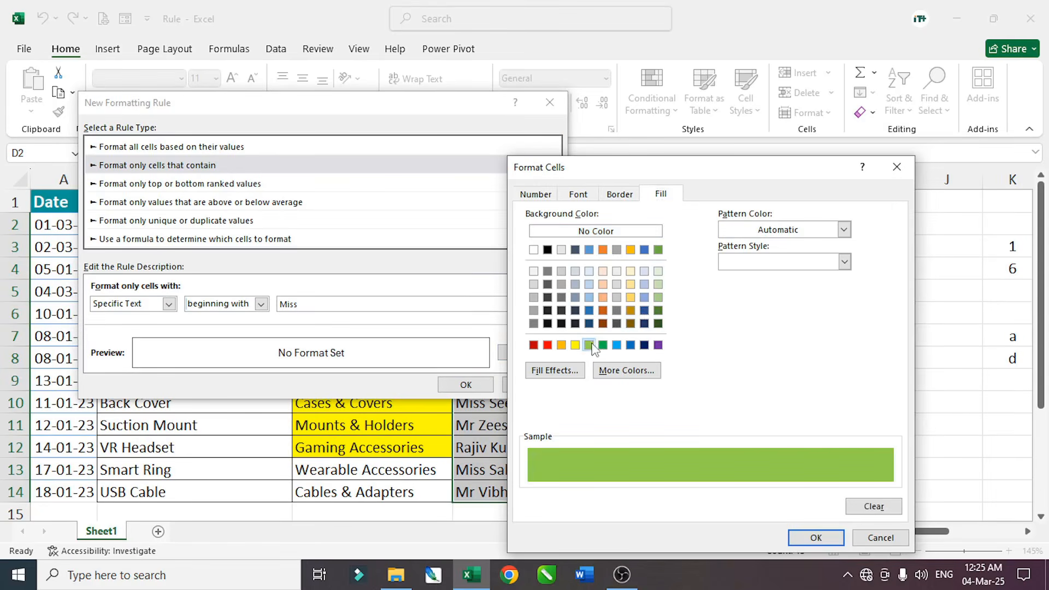
click(811, 539)
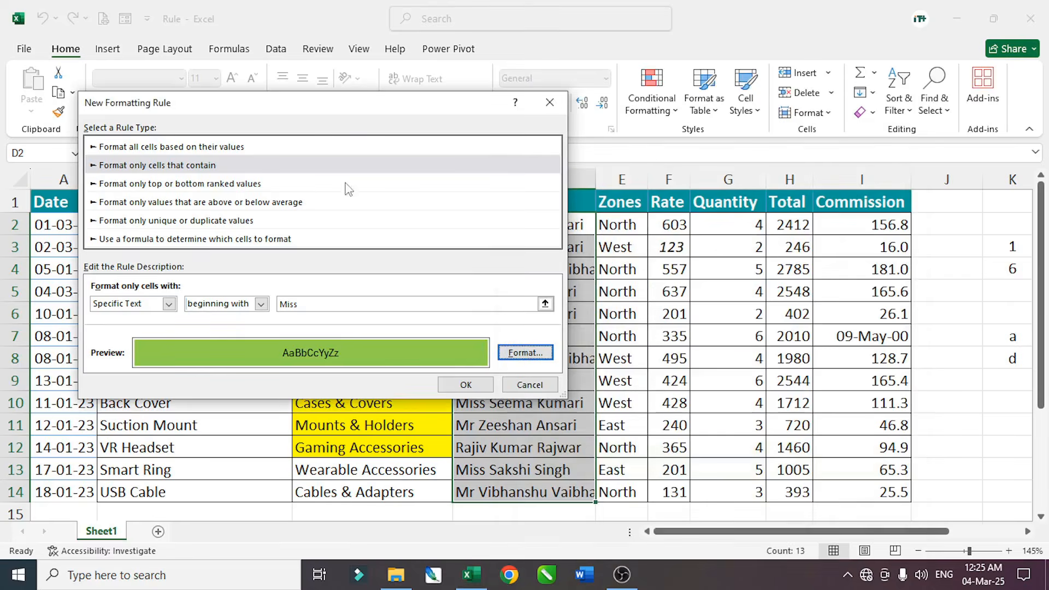
drag(326, 115, 885, 240)
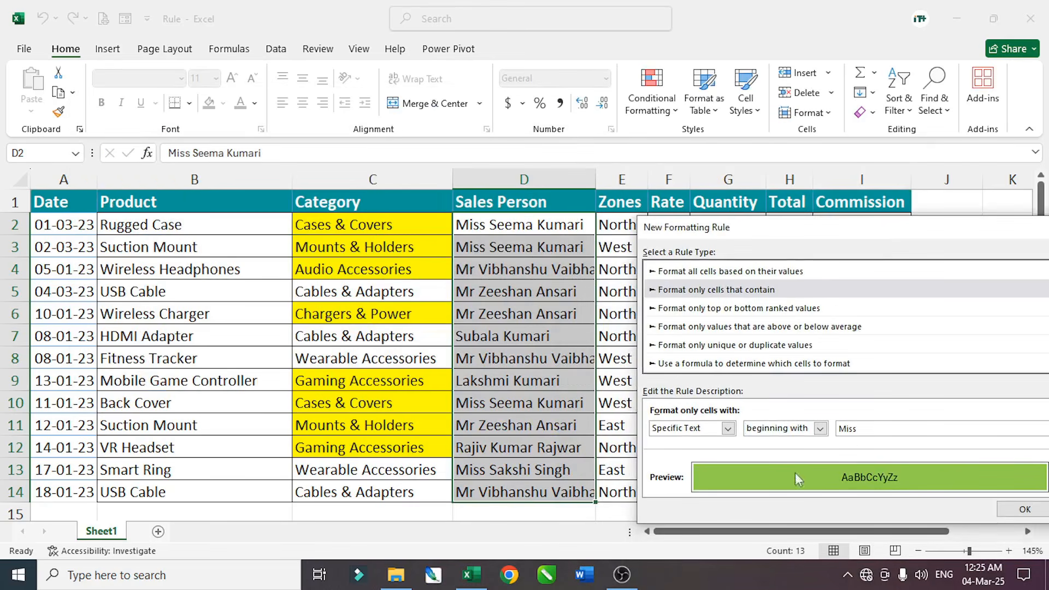
drag(786, 235, 571, 71)
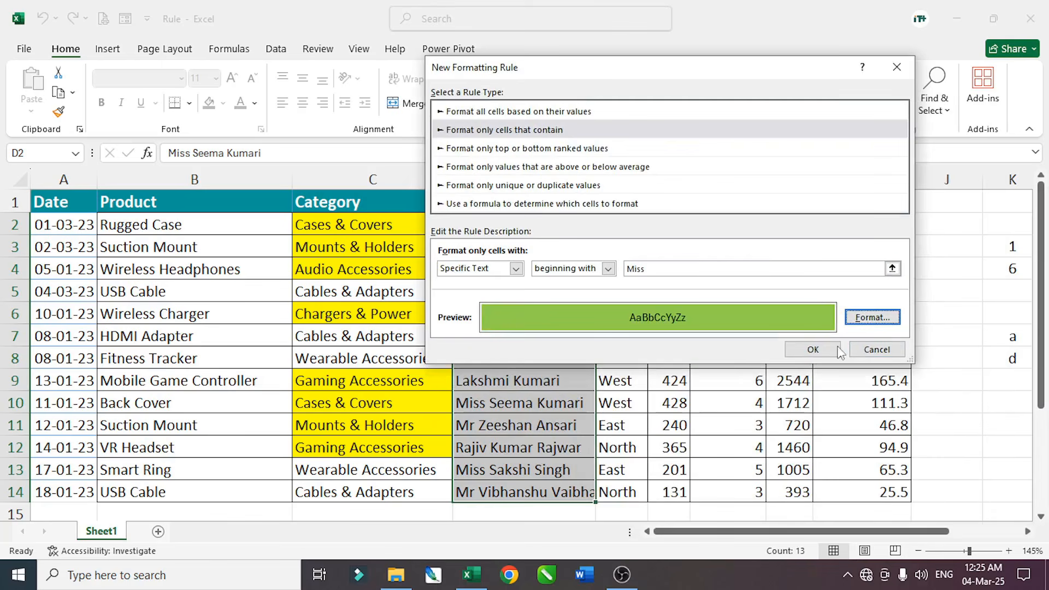
click(814, 350)
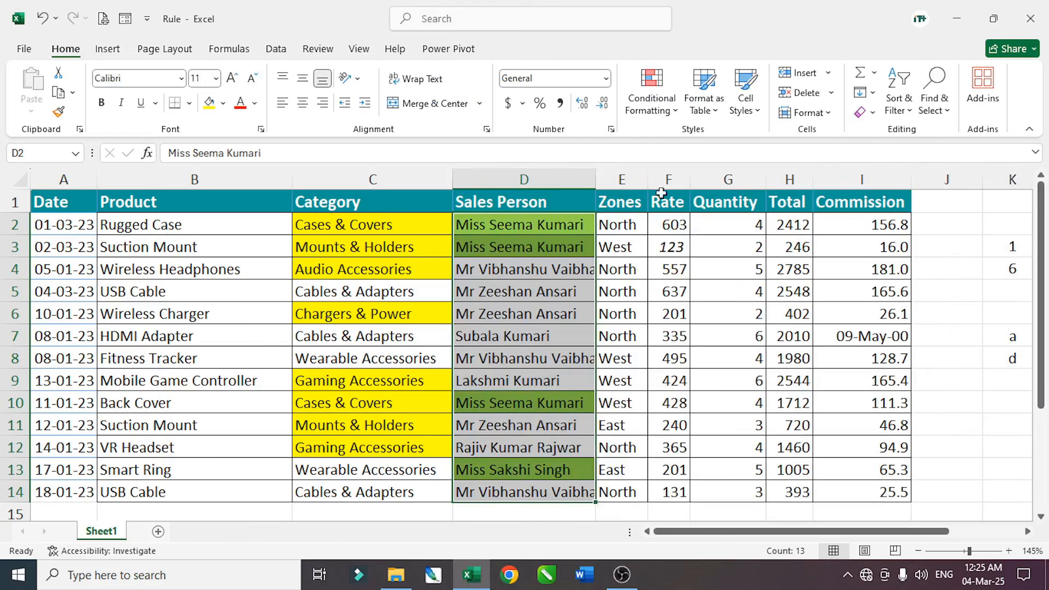
Step: Edit the Sales Person column's conditional formatting rule so its specific text condition is "ending with"
click(651, 104)
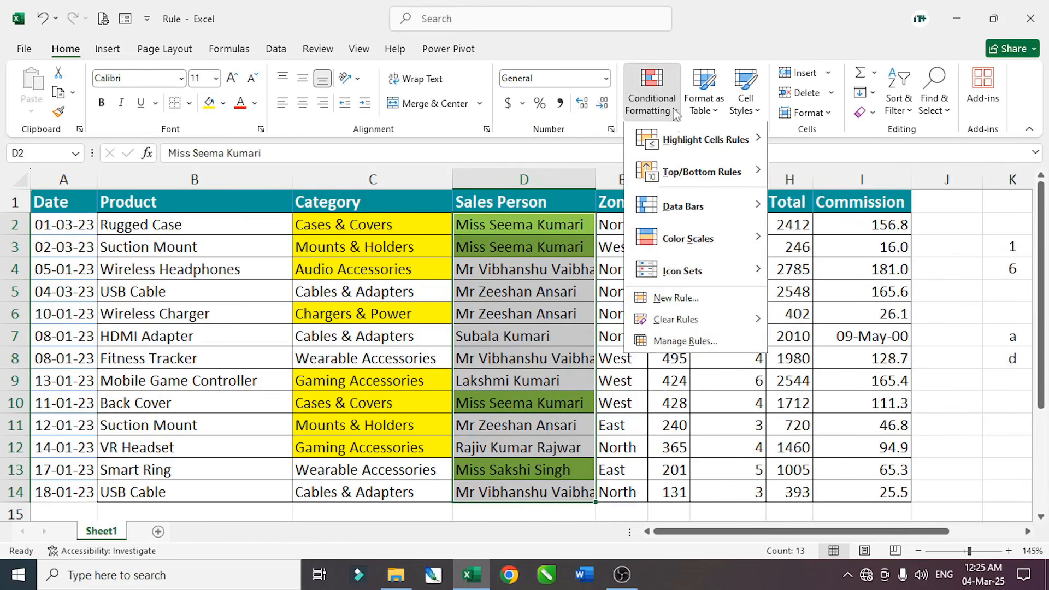
click(684, 345)
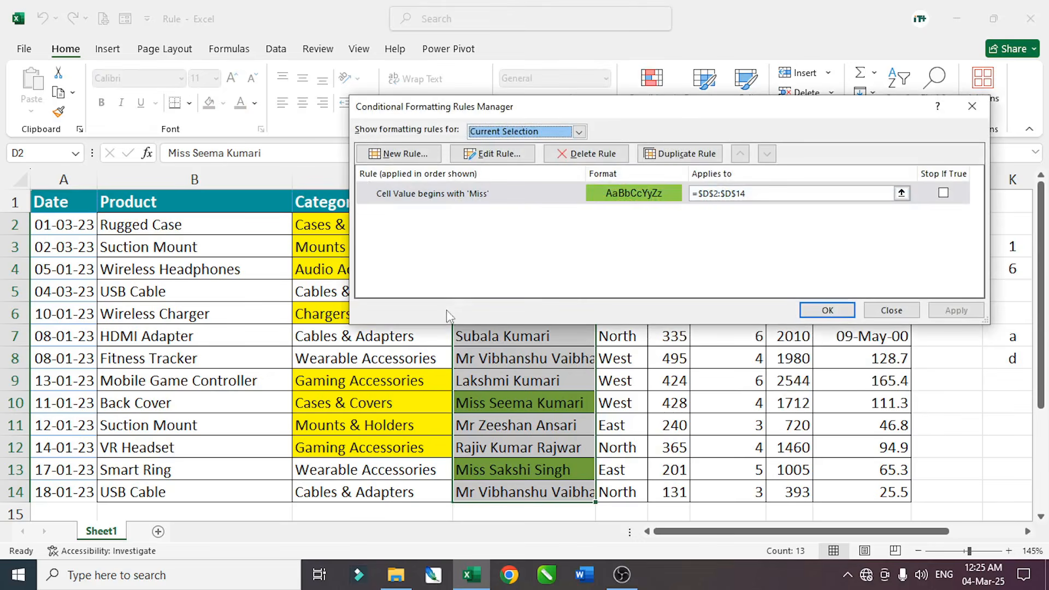
click(488, 154)
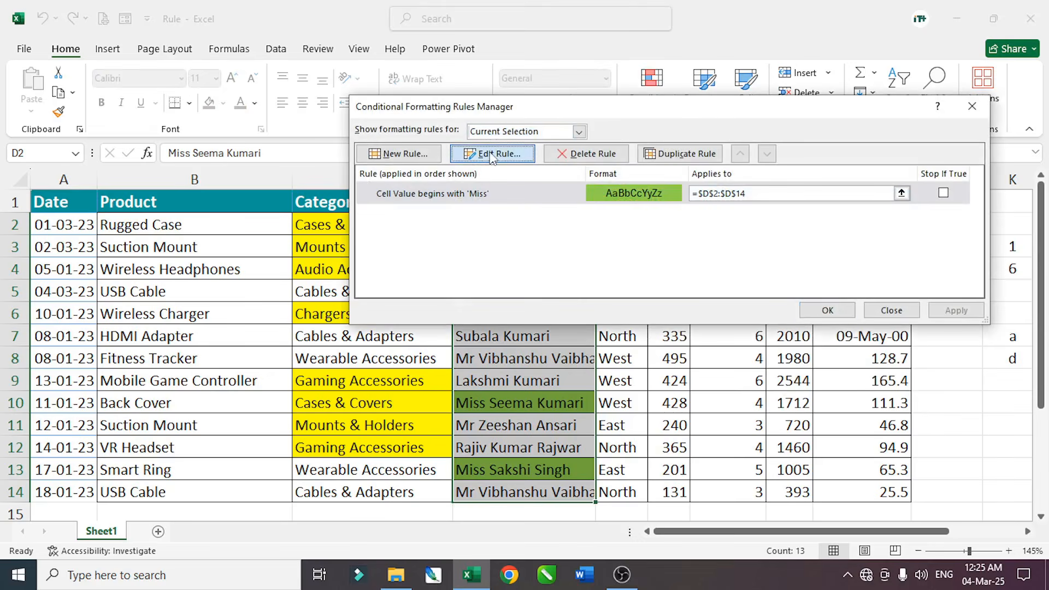
click(608, 268)
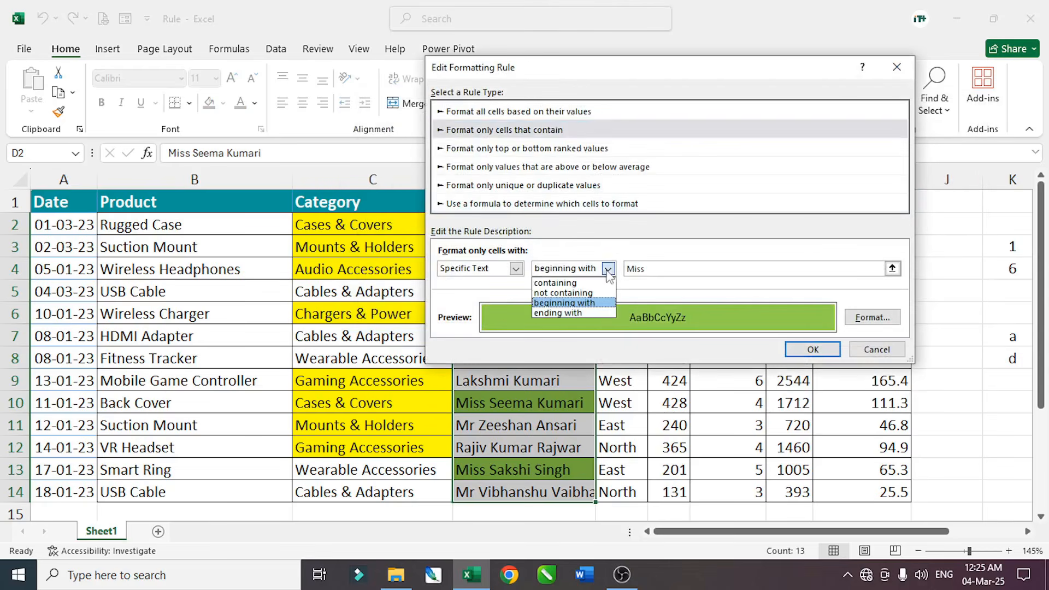
click(570, 313)
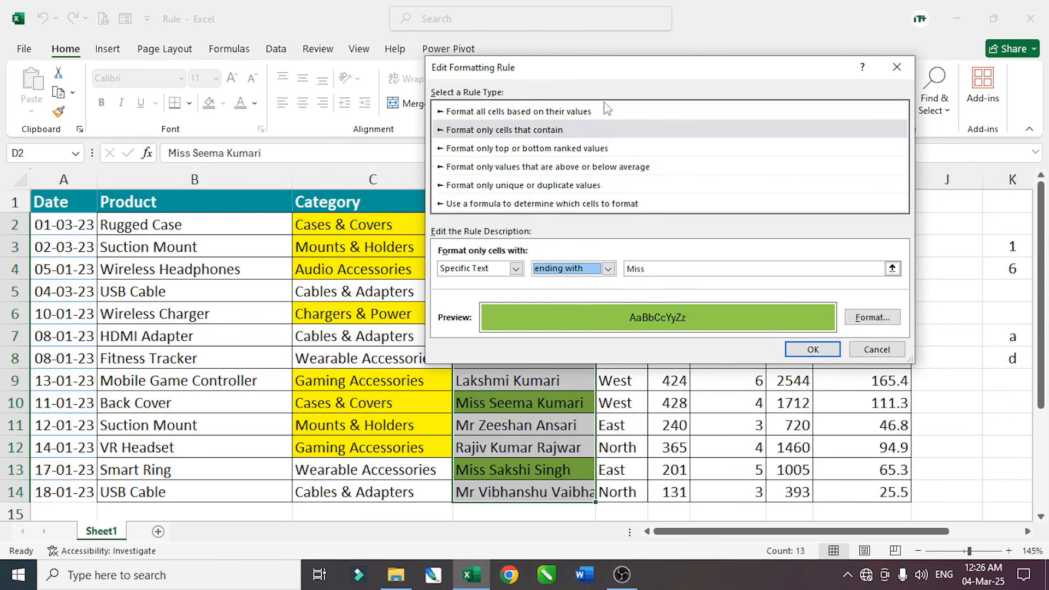
Step: Set the Sales Person rule's ending text to "ri" and apply the edited rule to the cells
drag(604, 74, 159, 117)
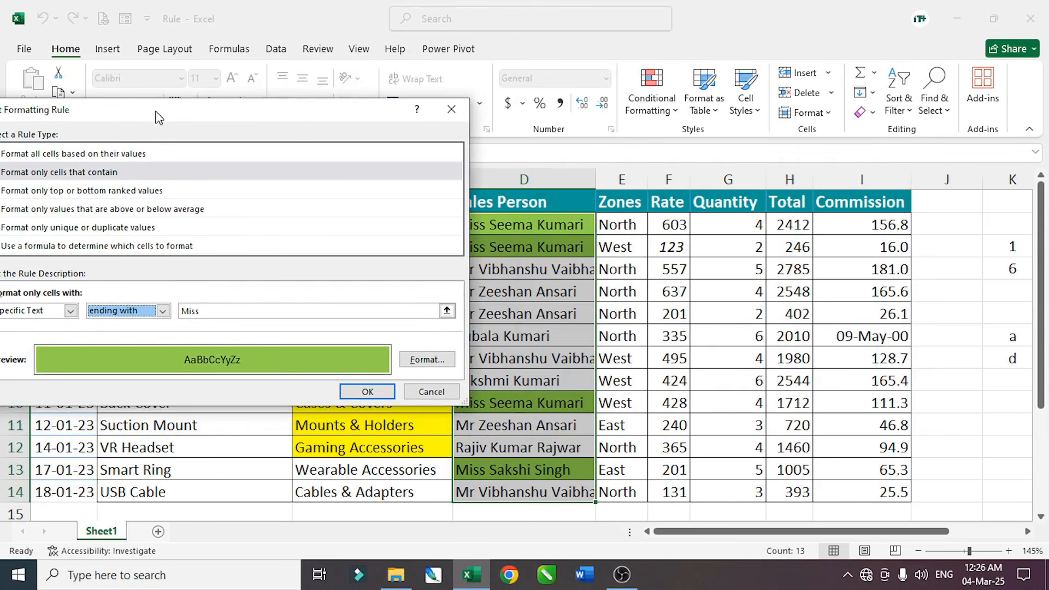
click(206, 311)
key(BackSpace)
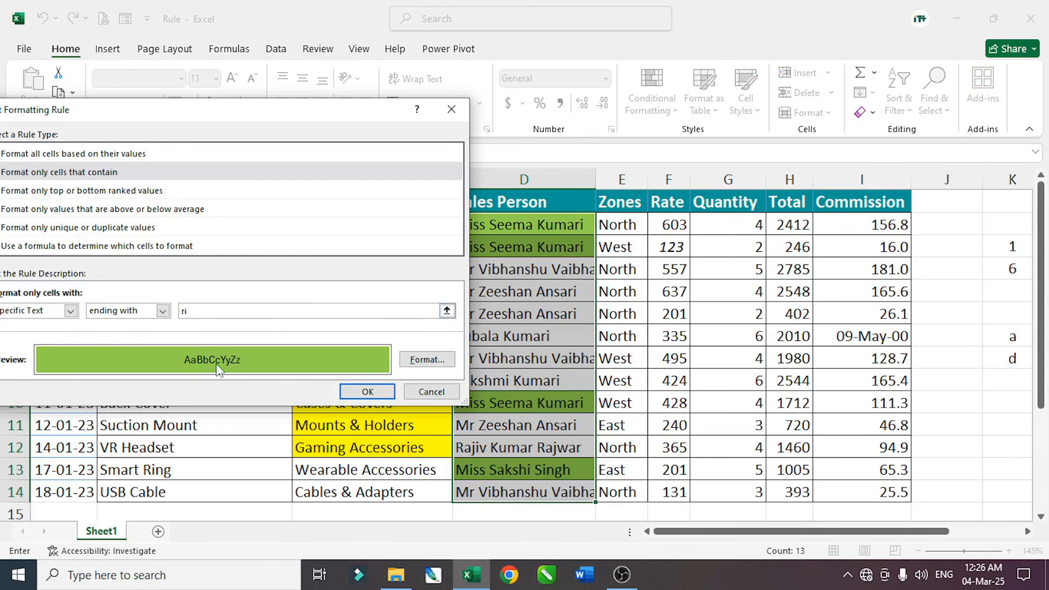
click(363, 391)
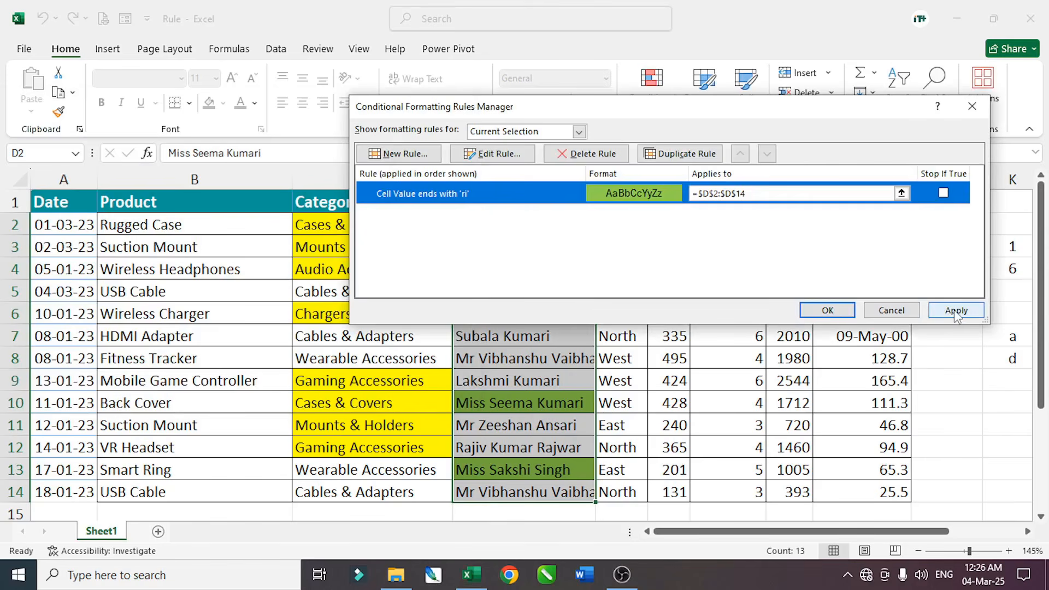
click(930, 311)
click(817, 312)
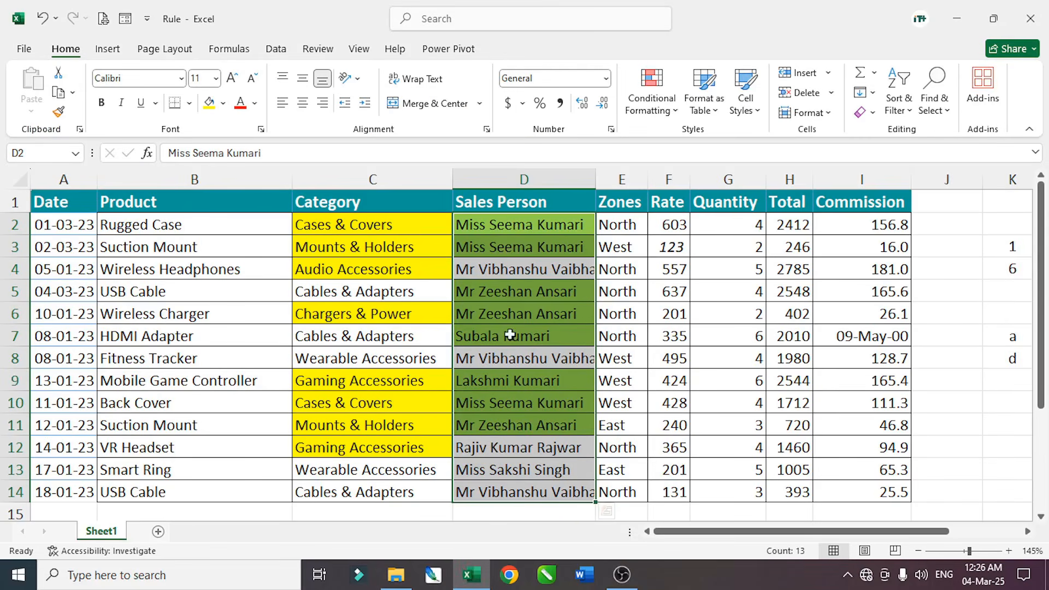
click(655, 323)
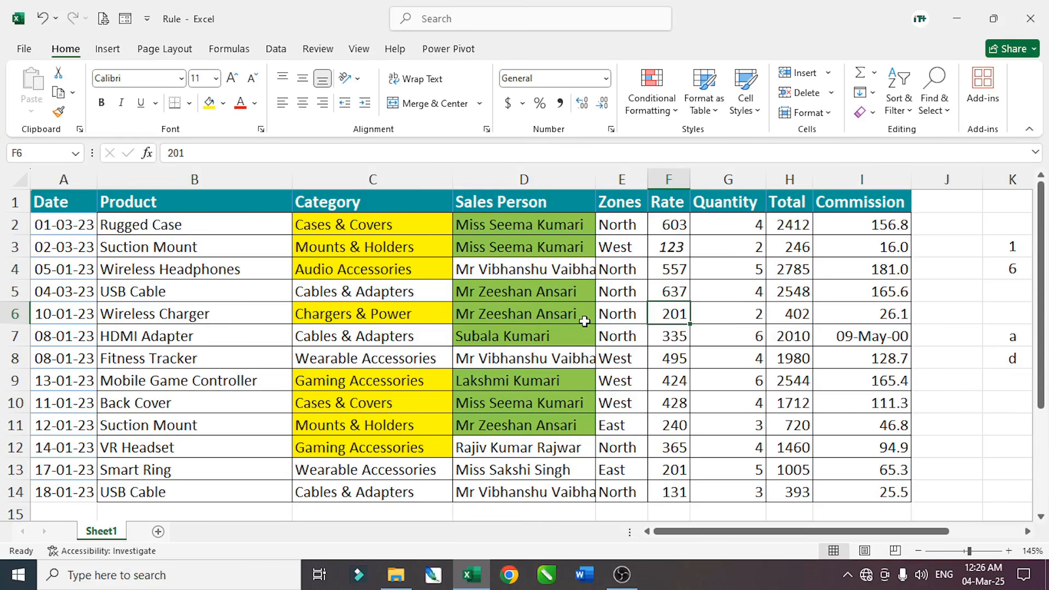
click(540, 475)
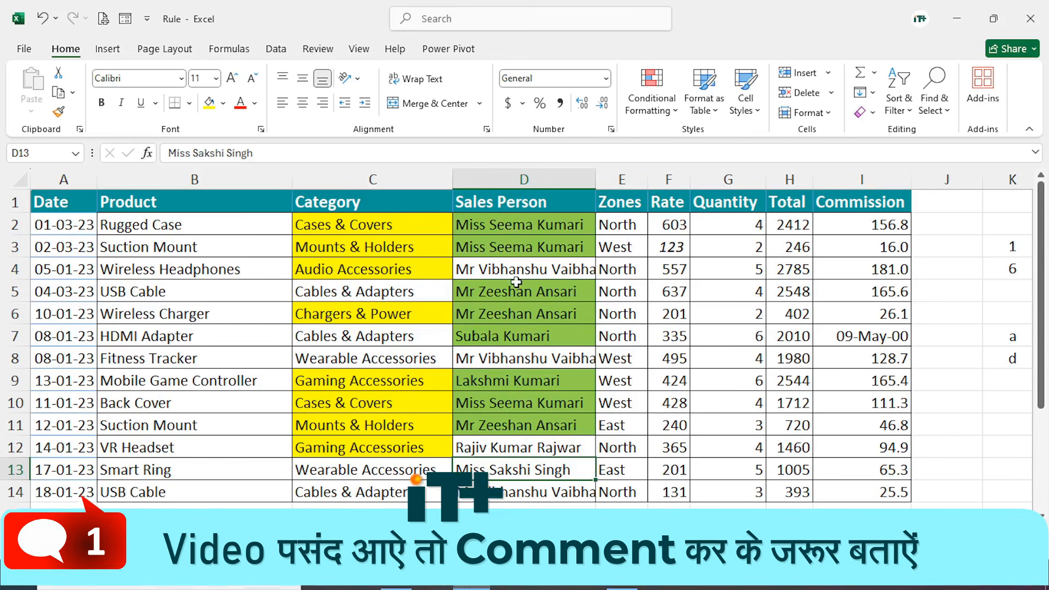
click(664, 107)
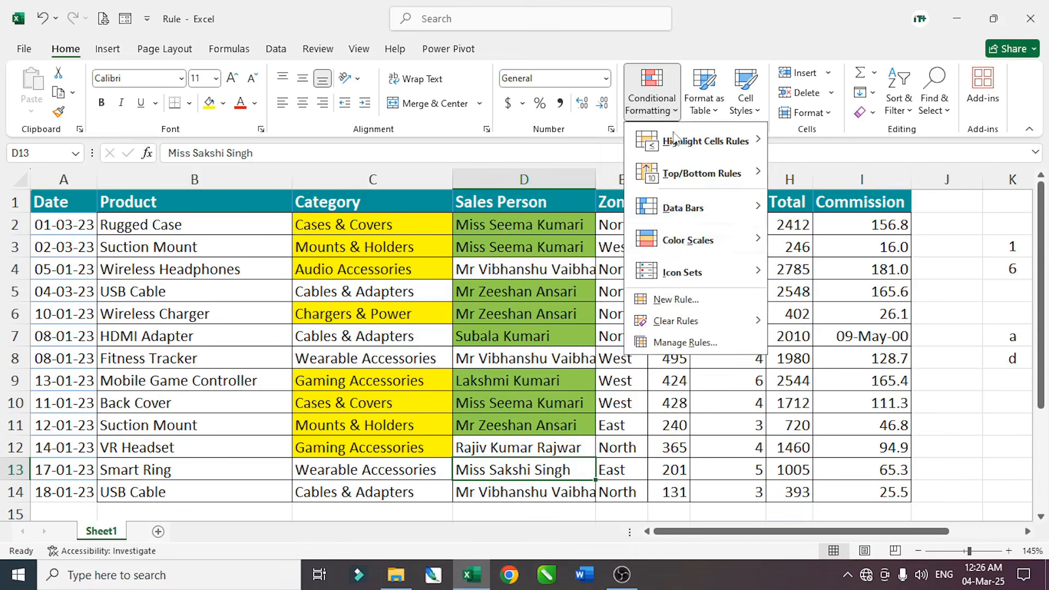
click(683, 300)
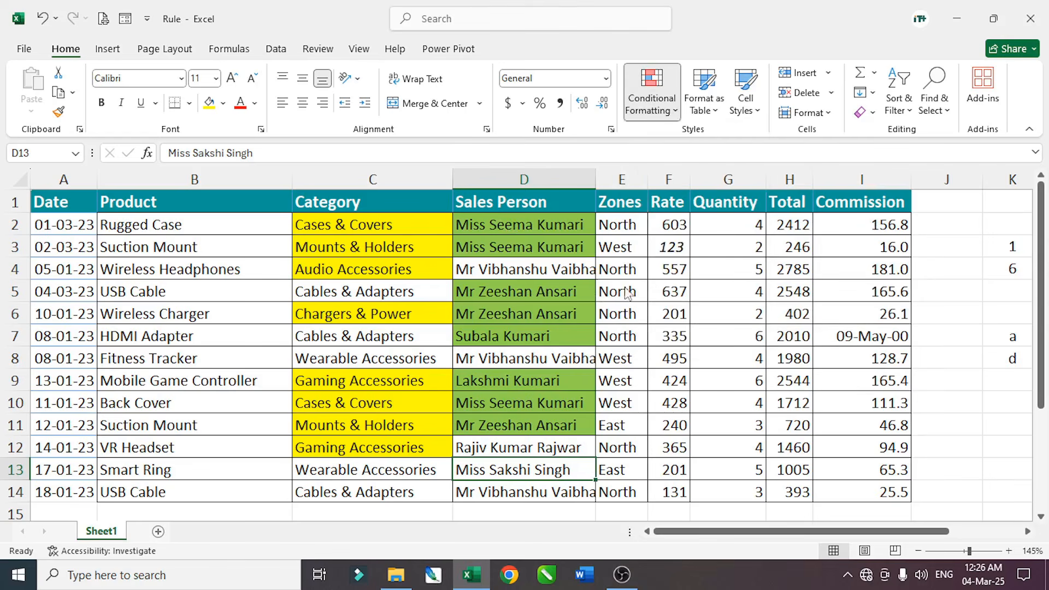
click(484, 113)
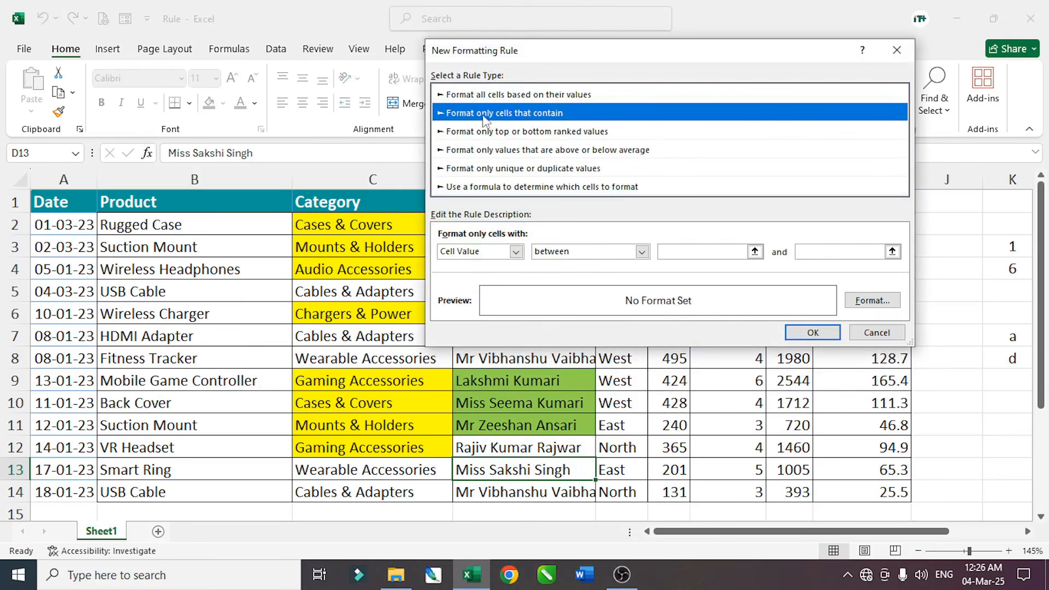
drag(524, 57, 373, 99)
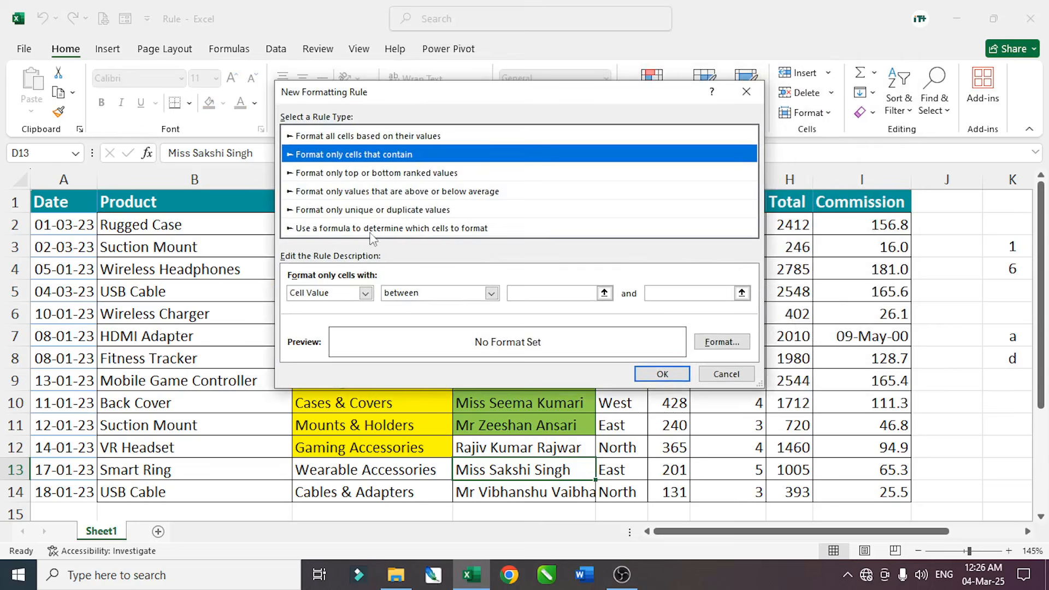
click(364, 294)
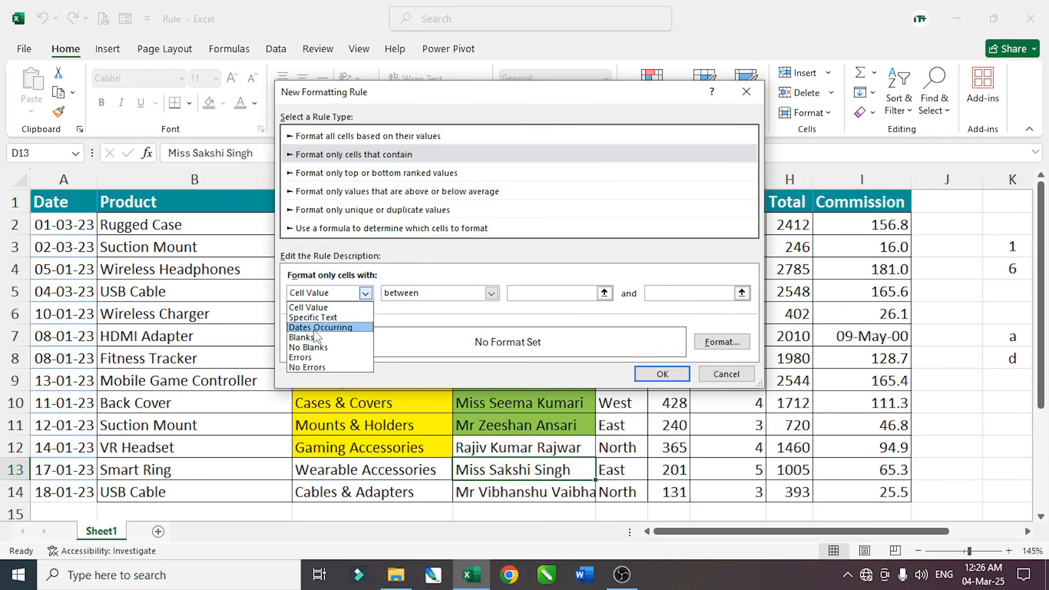
click(613, 191)
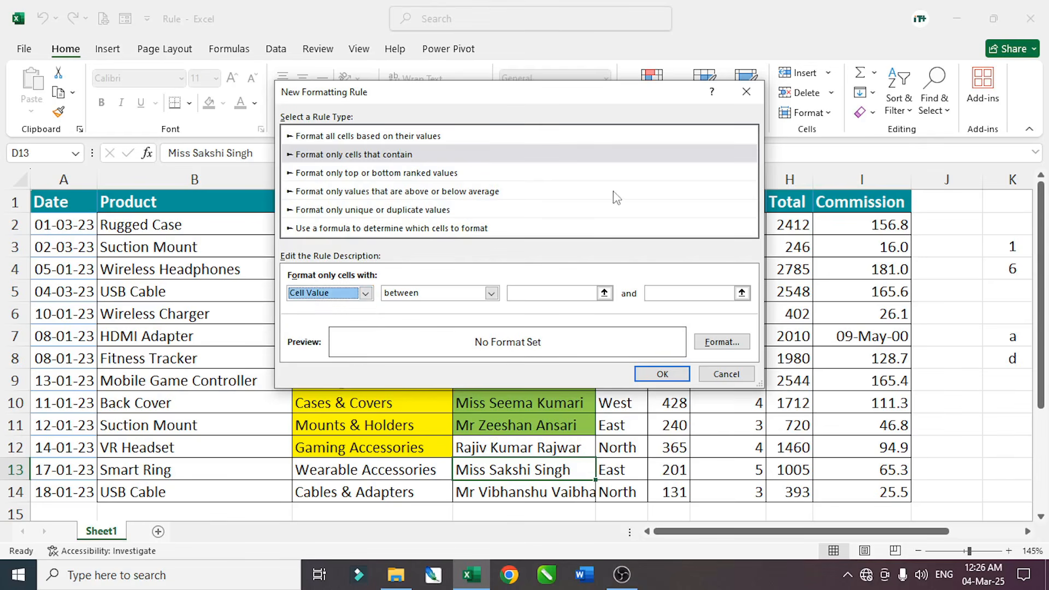
click(726, 373)
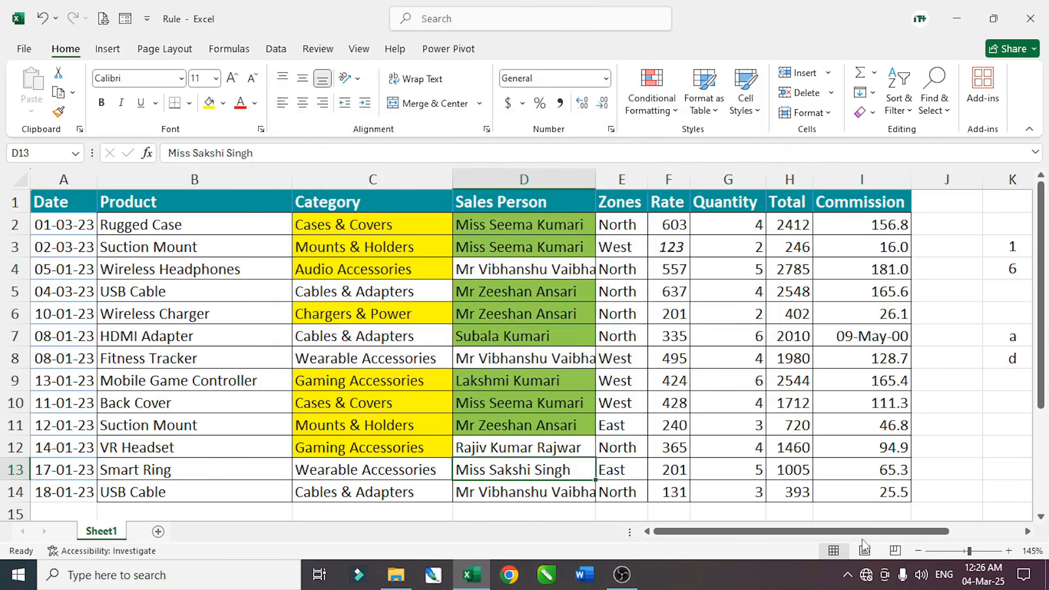
click(165, 333)
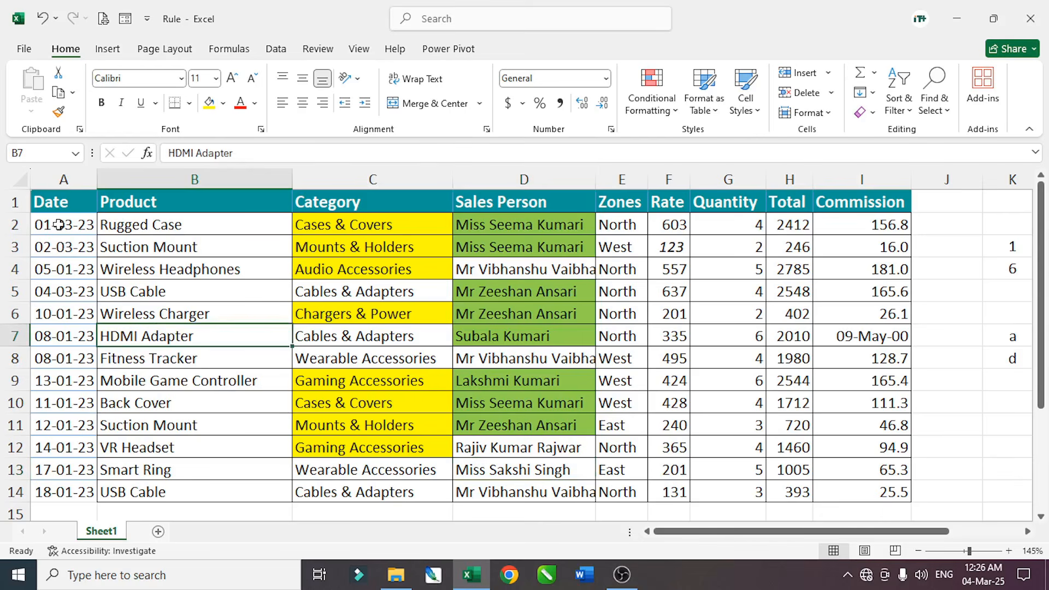
Step: Start a "Format only cells that contain" rule for the Date cells A2:A14 with the condition Dates Occurring, Yesterday
drag(58, 224, 50, 493)
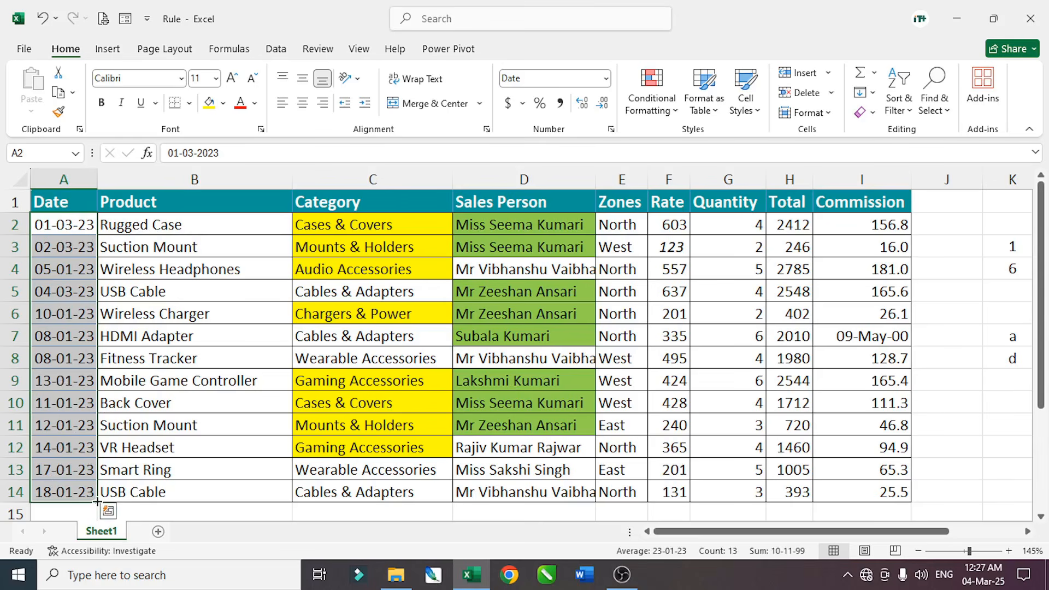
click(678, 109)
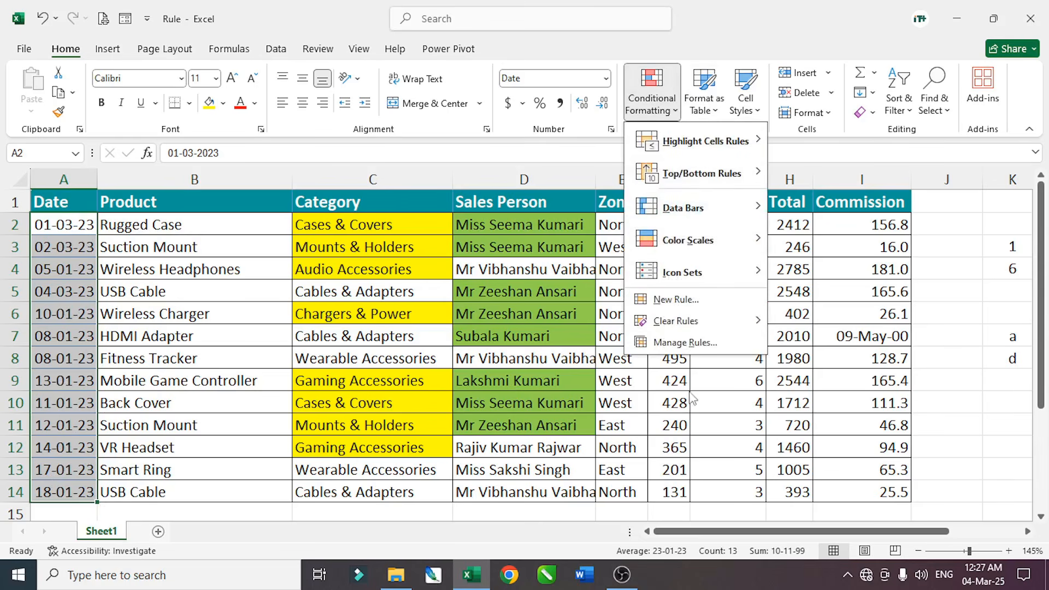
click(681, 300)
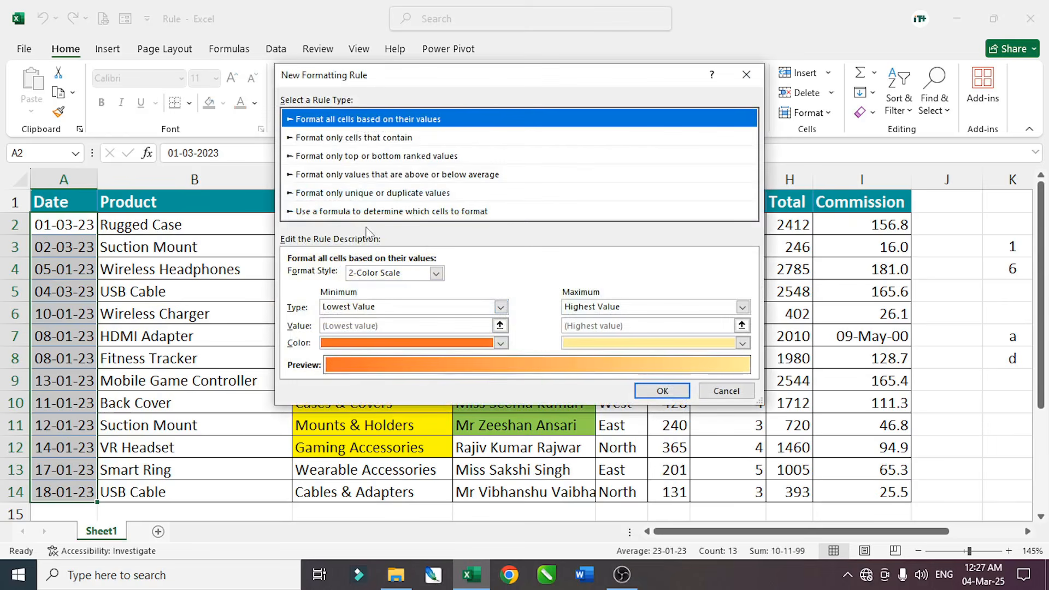
click(341, 140)
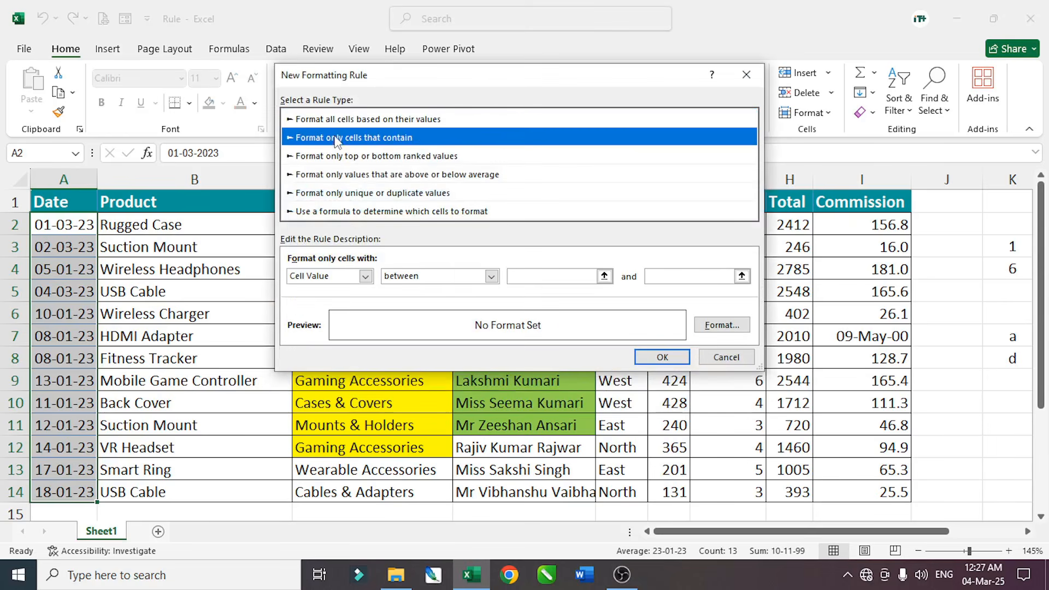
click(365, 277)
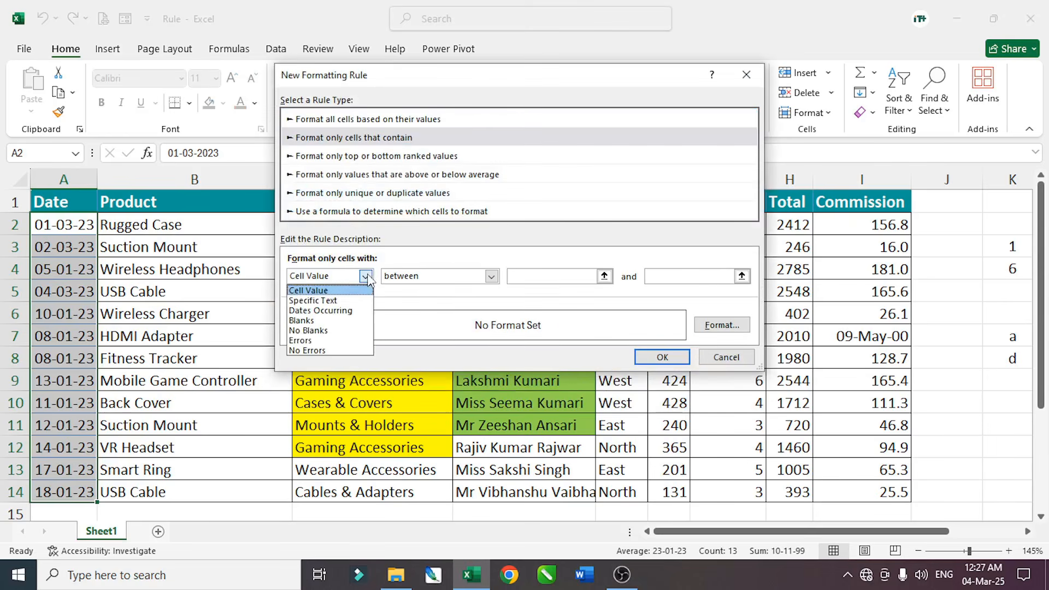
click(327, 311)
drag(459, 89, 534, 200)
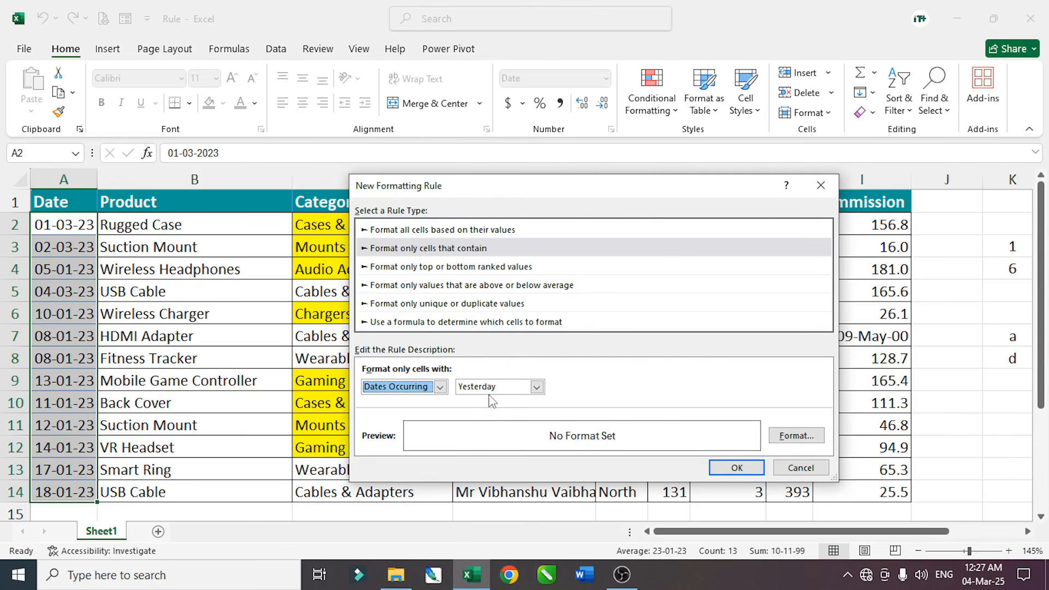
Step: Give the Date rule a red fill and apply it to the selected cells
click(796, 436)
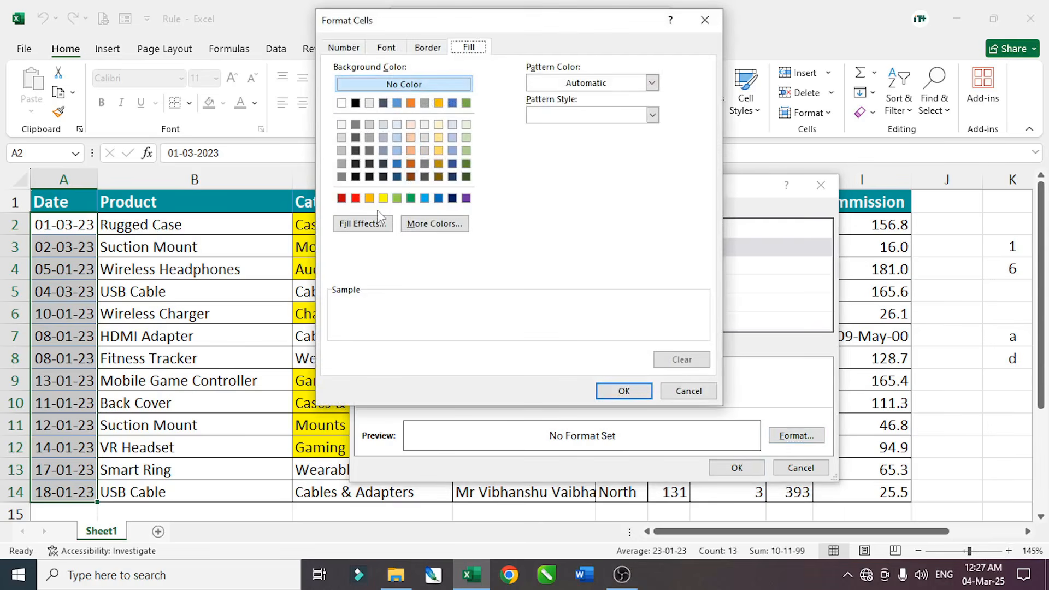
click(355, 198)
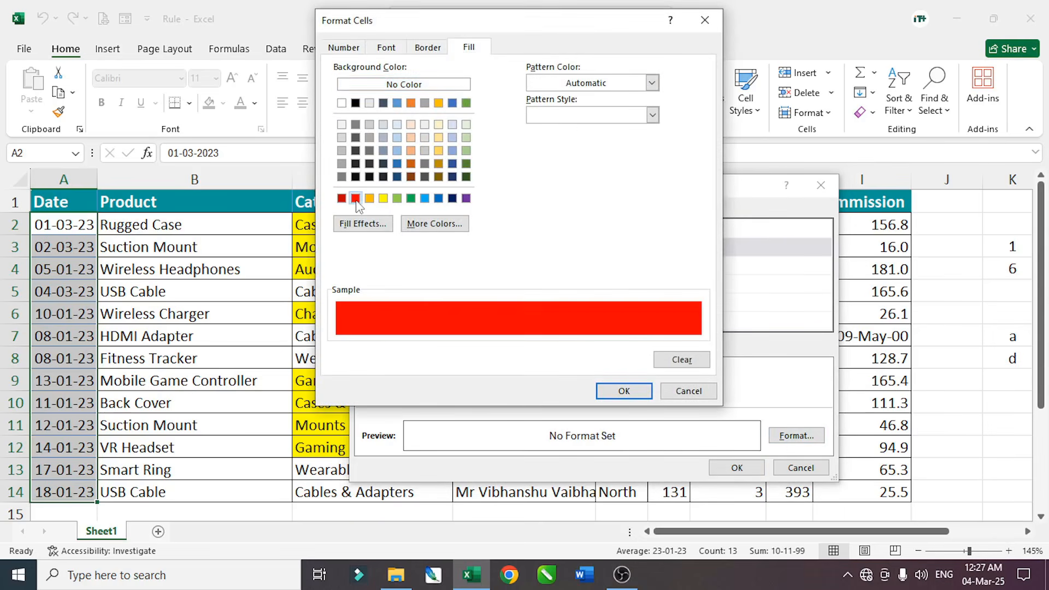
click(621, 391)
click(737, 468)
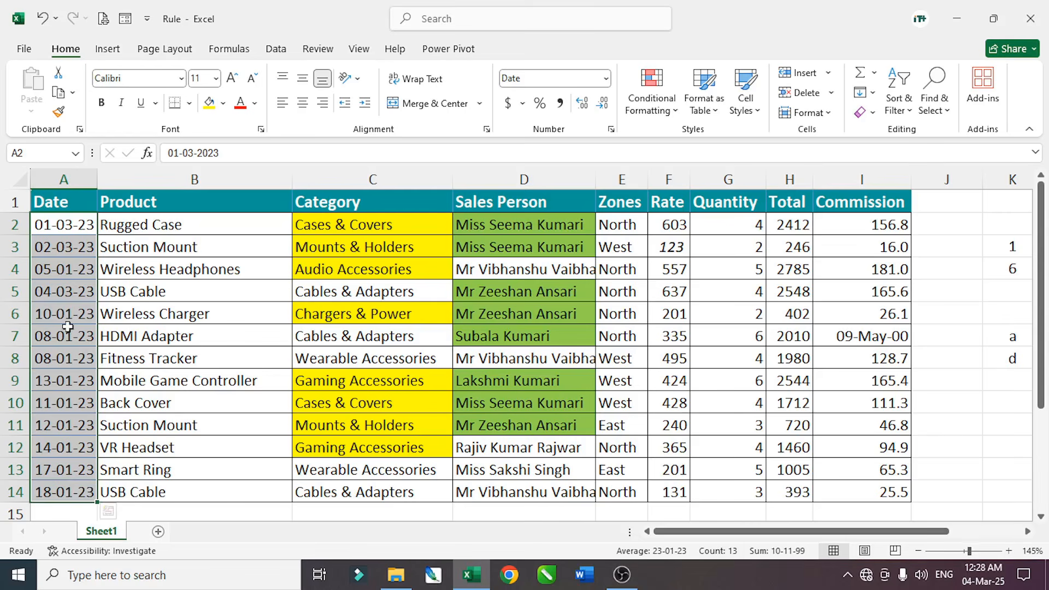
Step: Change the date in cell A6 of the Wireless Charger row to 03-03-2025
click(47, 276)
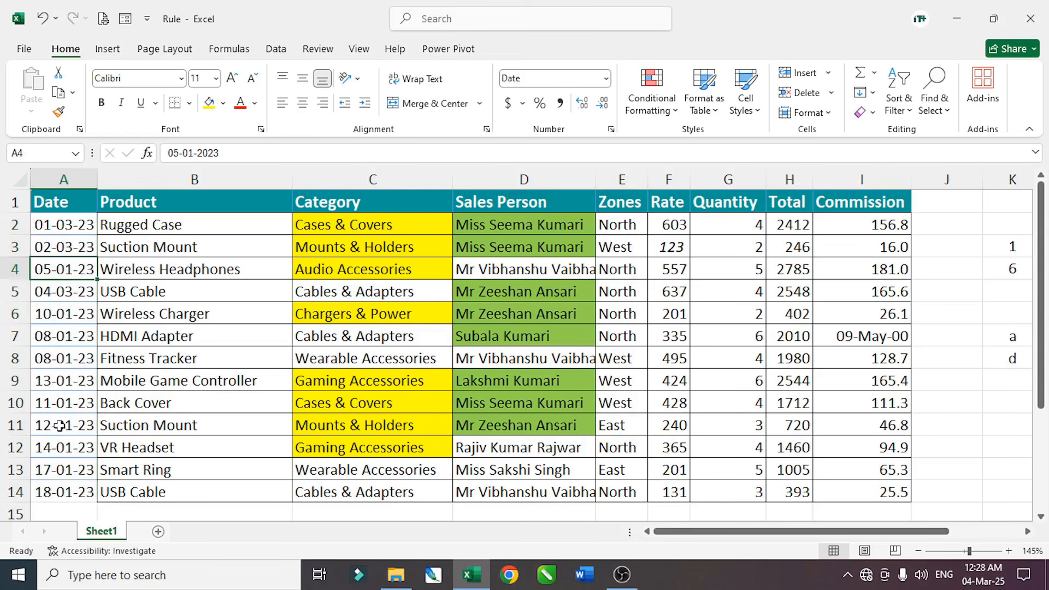
click(46, 316)
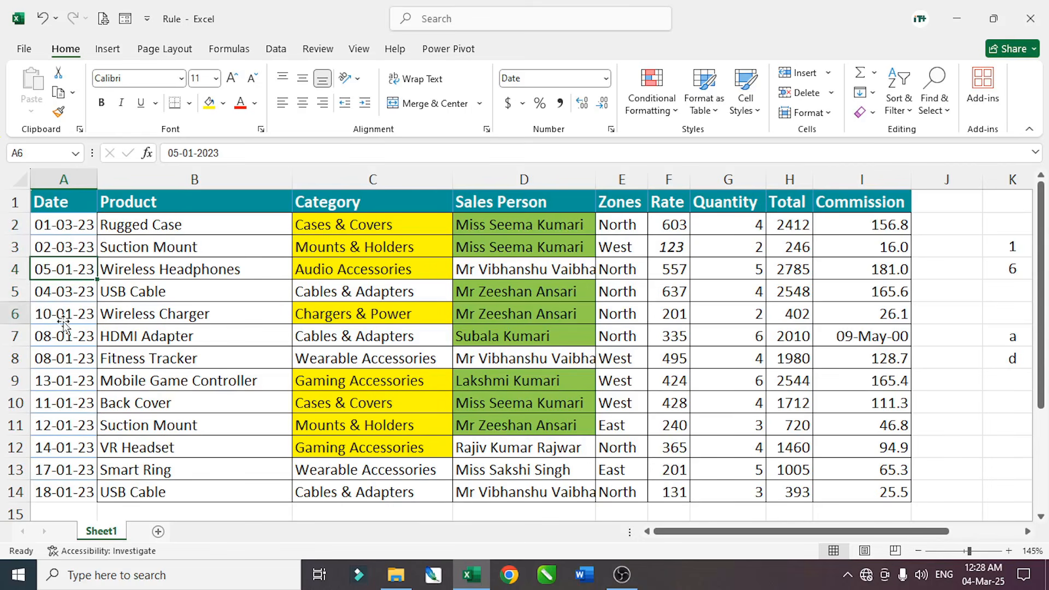
click(230, 152)
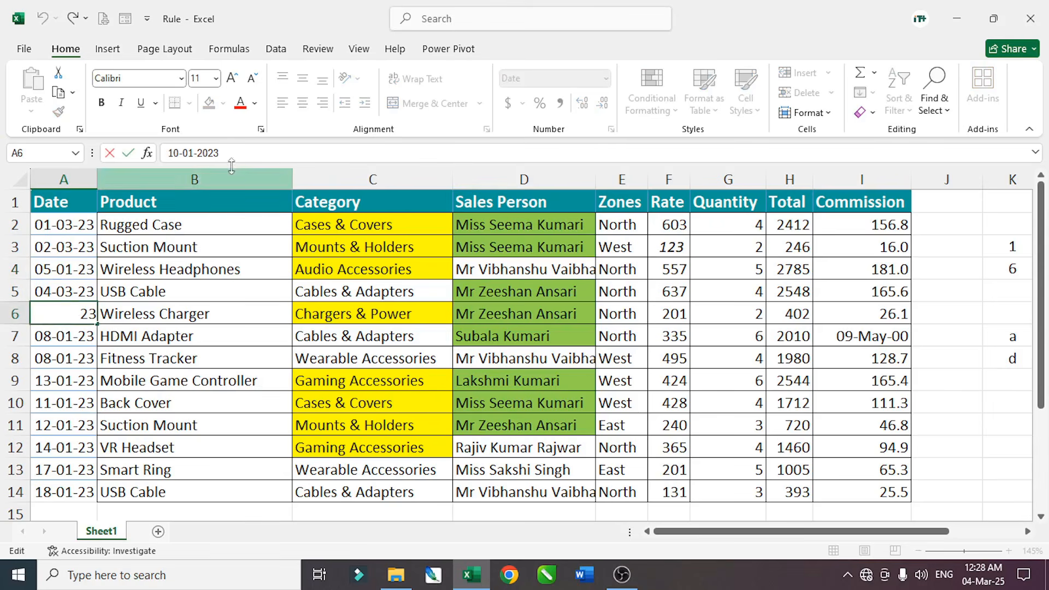
drag(230, 154, 111, 155)
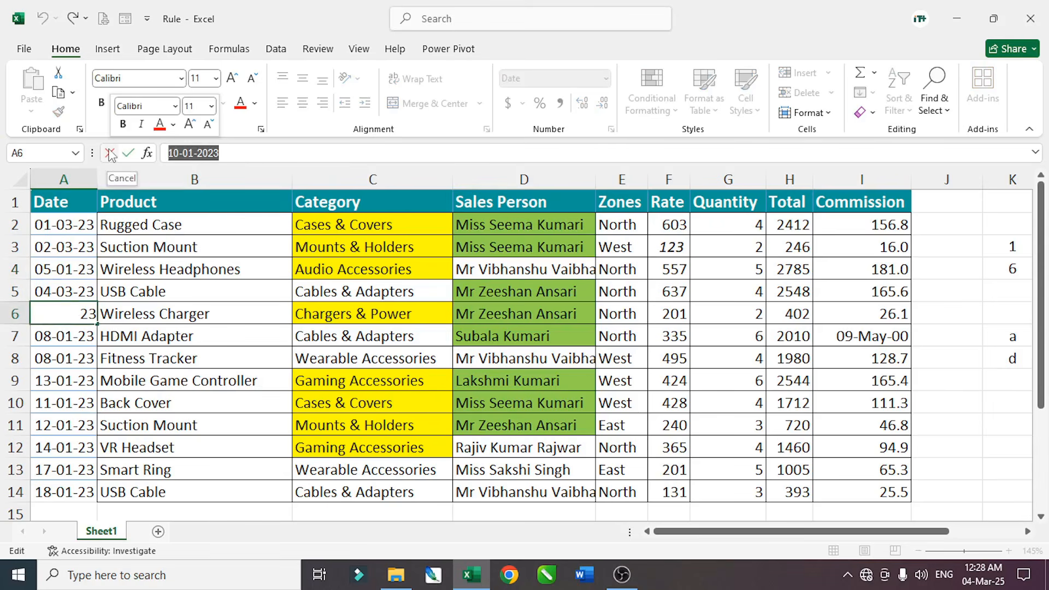
text(03-03-)
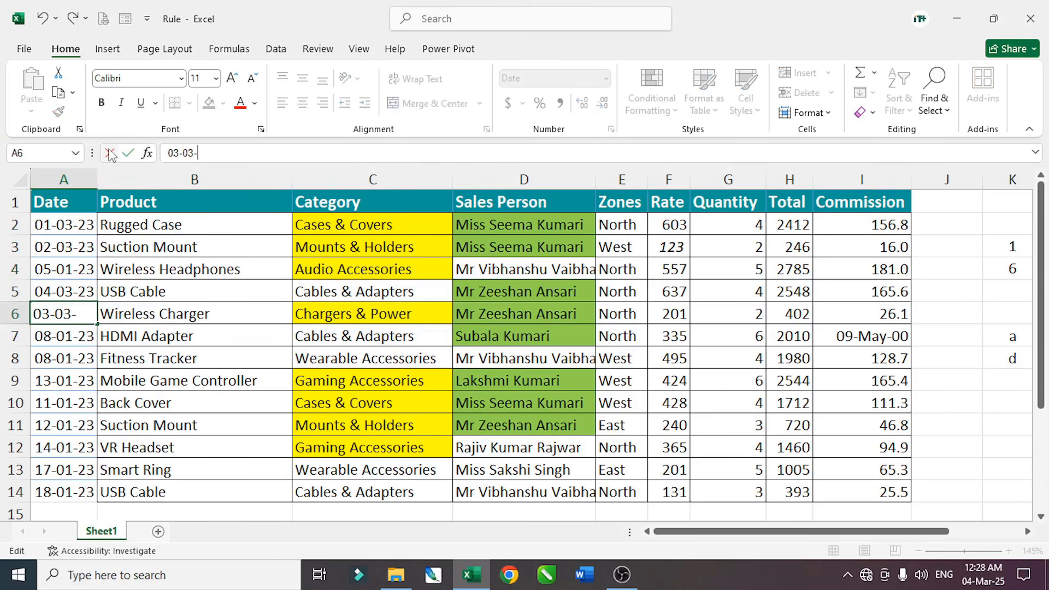
text(2025)
key(Return)
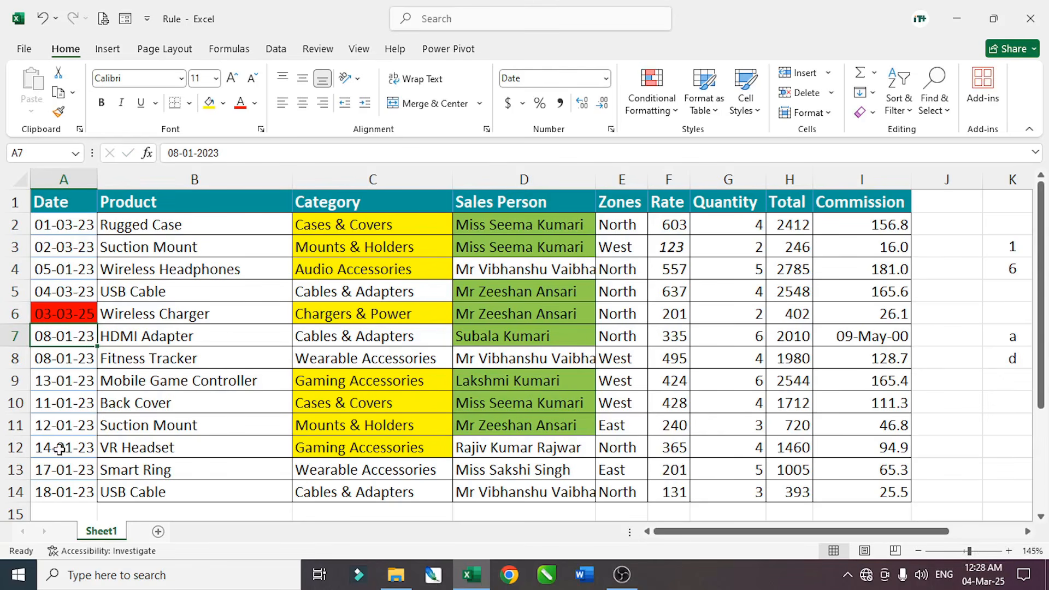
Step: Change the date in cell A12 of the VR Headset row to 03-03-2025
click(79, 446)
text(03)
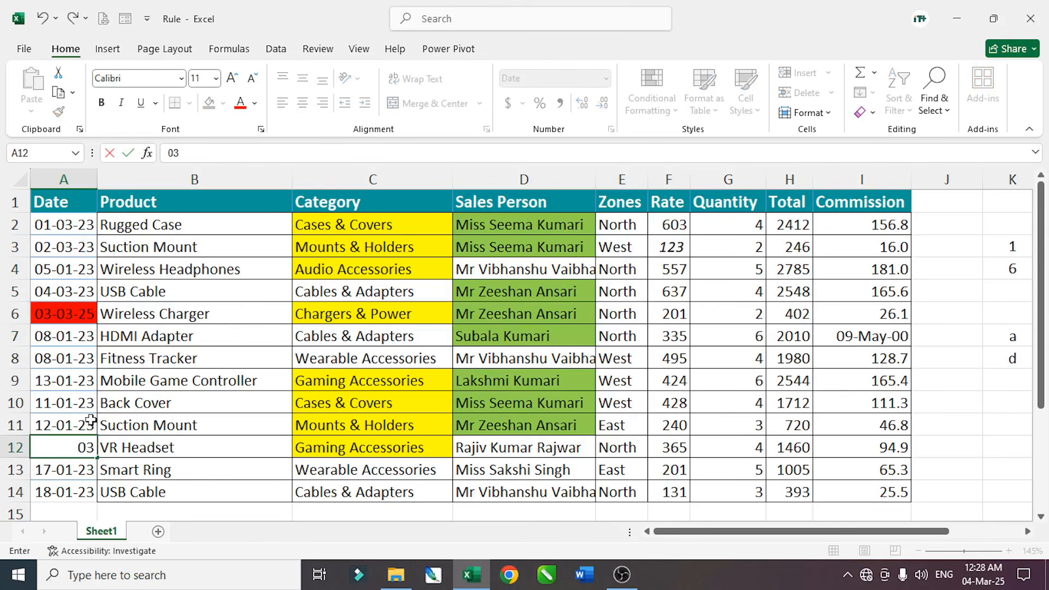
text(-03-2025)
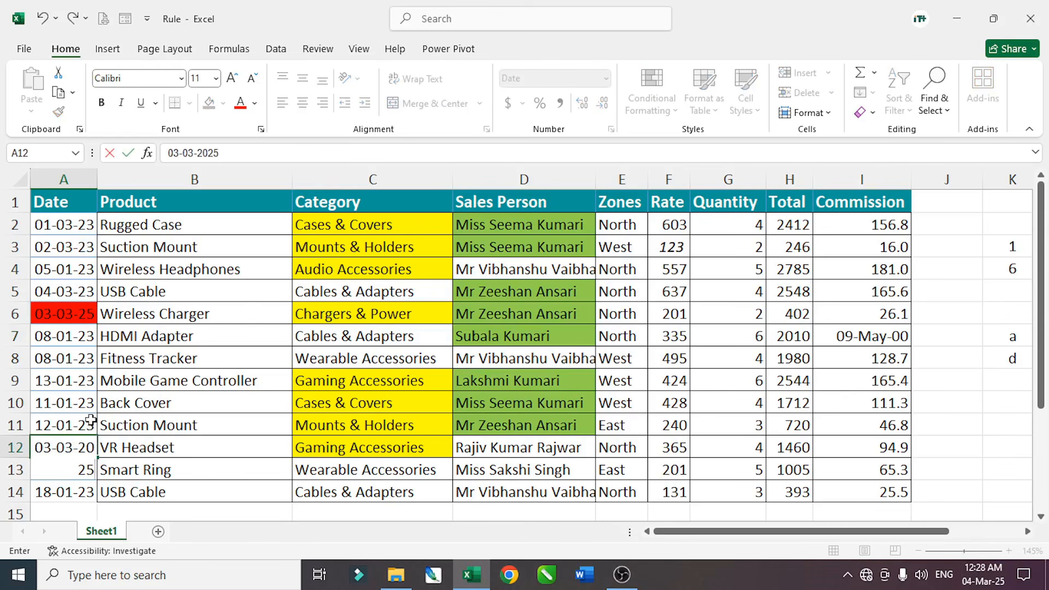
key(Return)
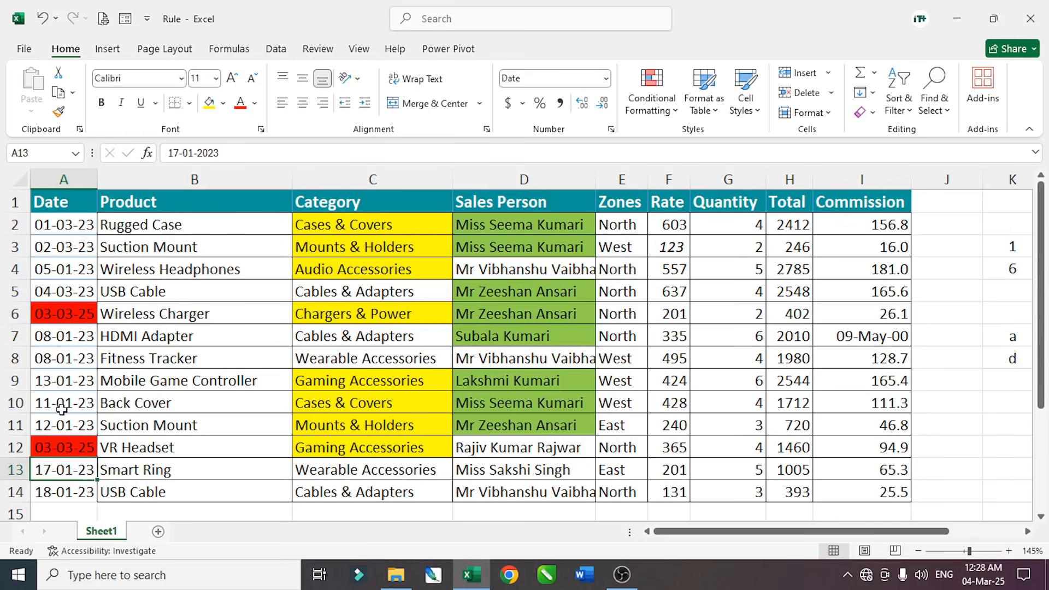
Step: Start a "Format only cells that contain" rule for the Date cells A2:A14 with the condition Dates Occurring, Today
drag(57, 225, 59, 381)
drag(57, 465, 58, 483)
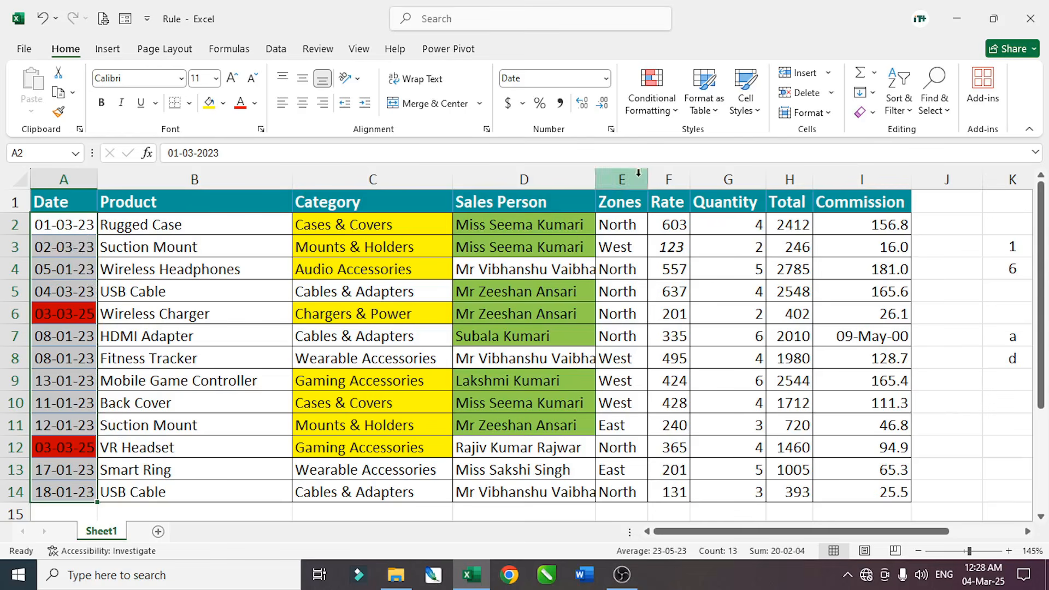
click(667, 113)
mouse_move(680, 325)
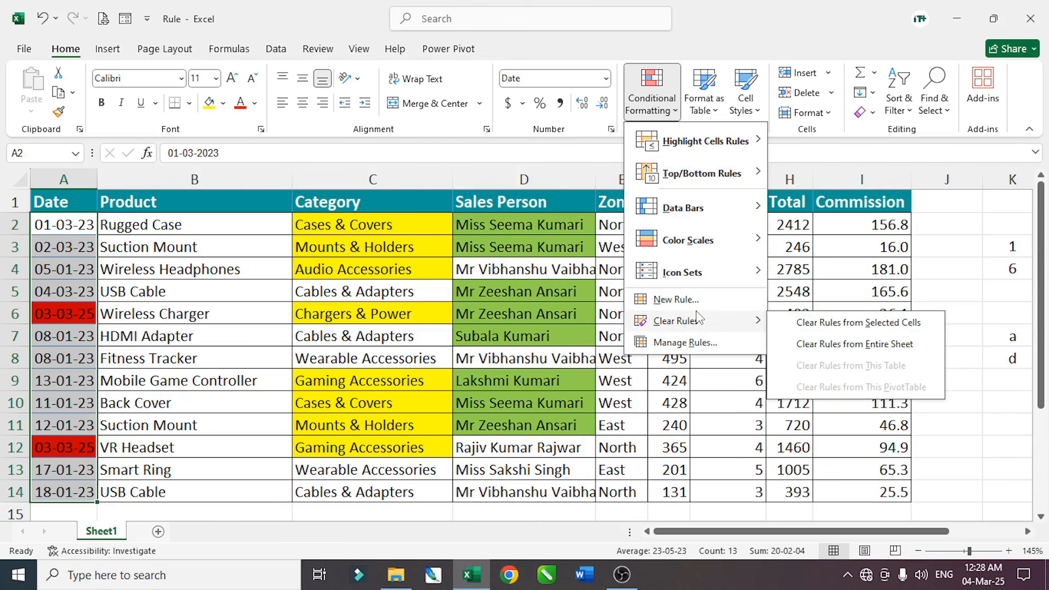
click(675, 299)
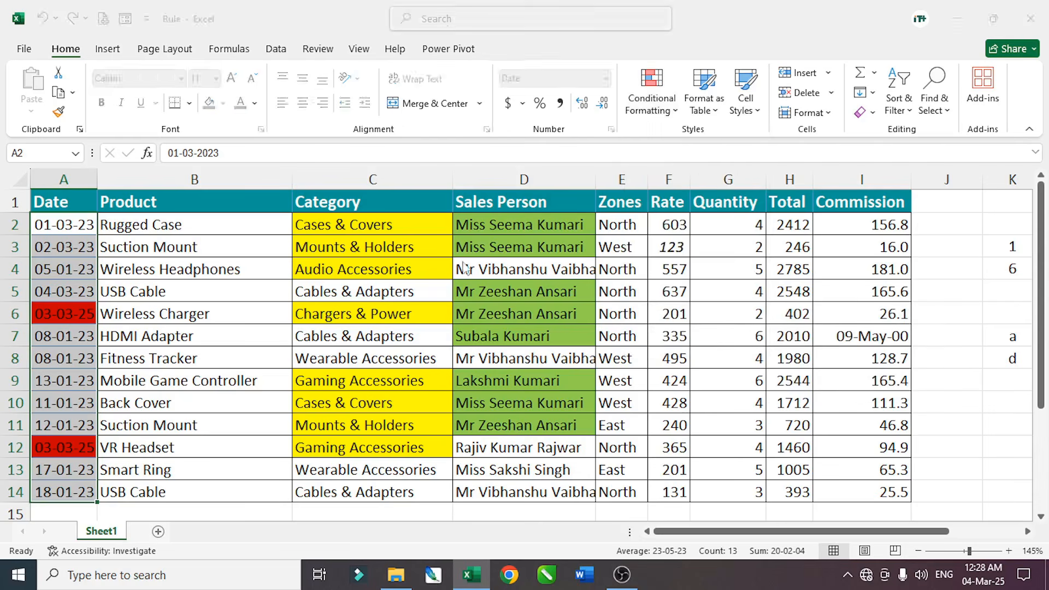
click(432, 232)
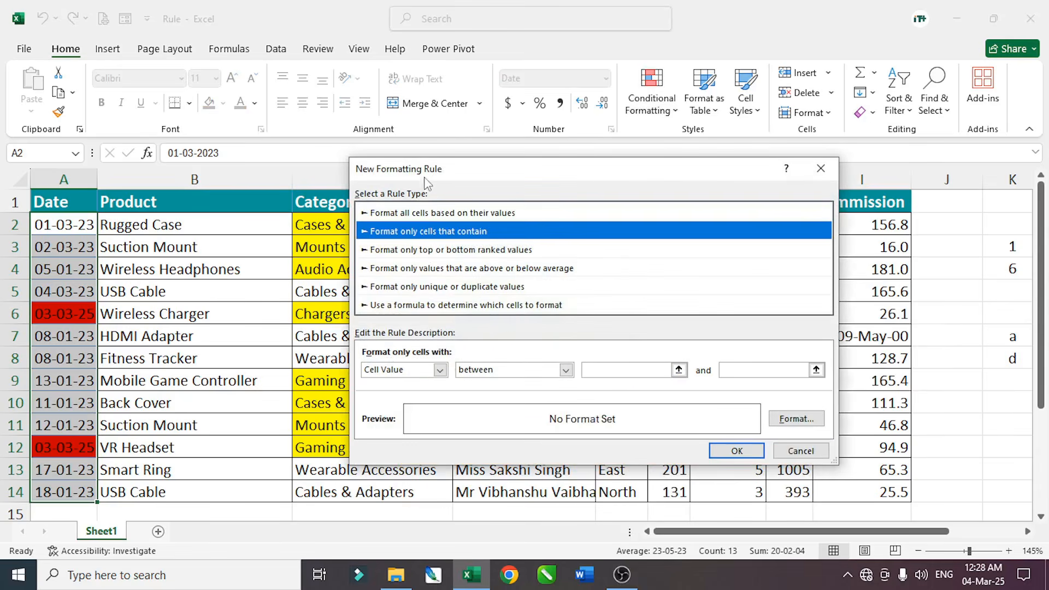
drag(424, 176, 293, 163)
click(309, 356)
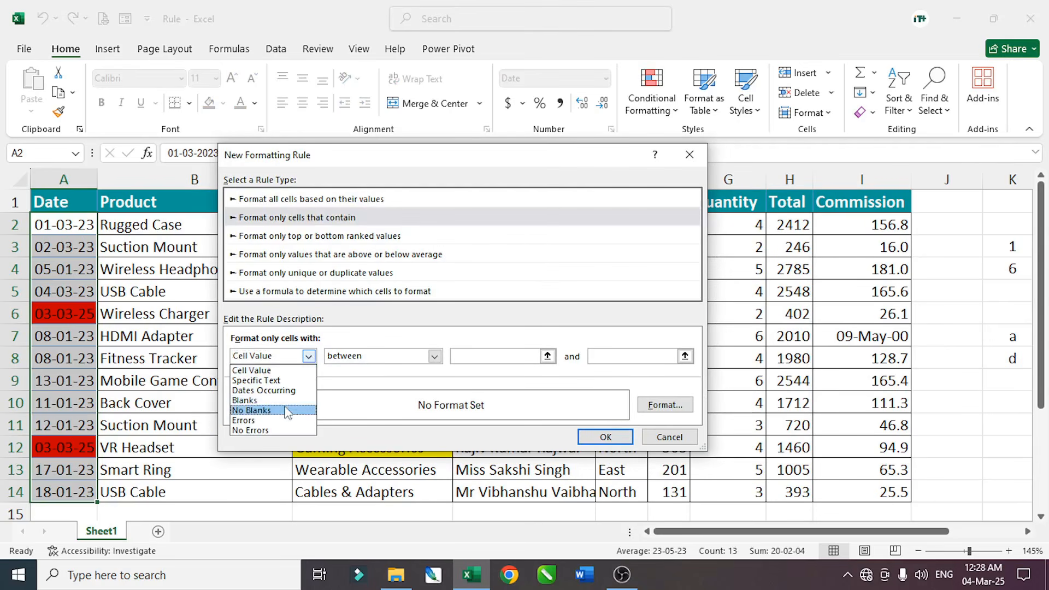
click(262, 389)
click(405, 356)
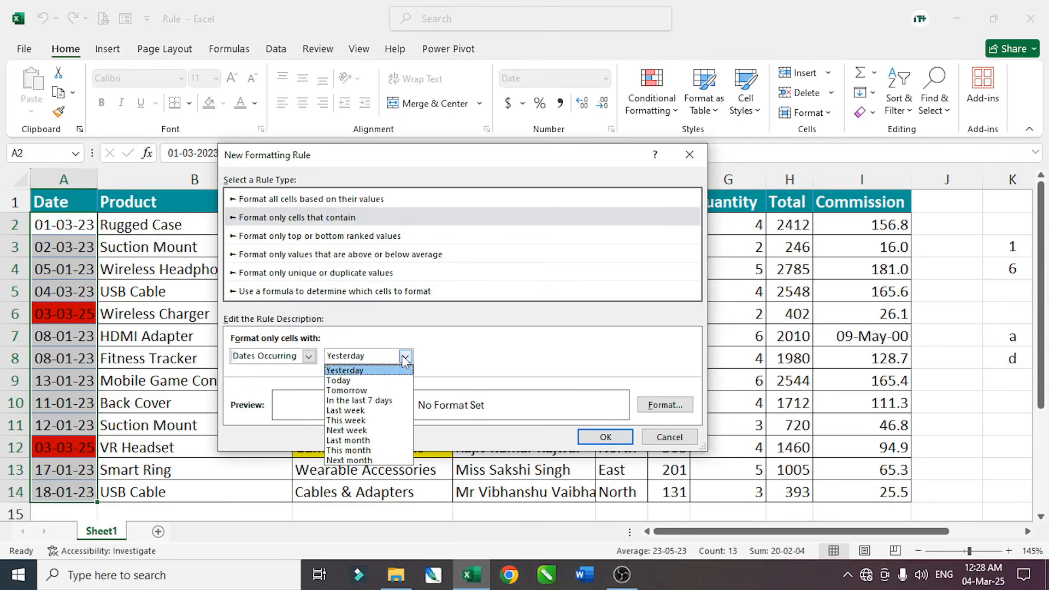
click(342, 381)
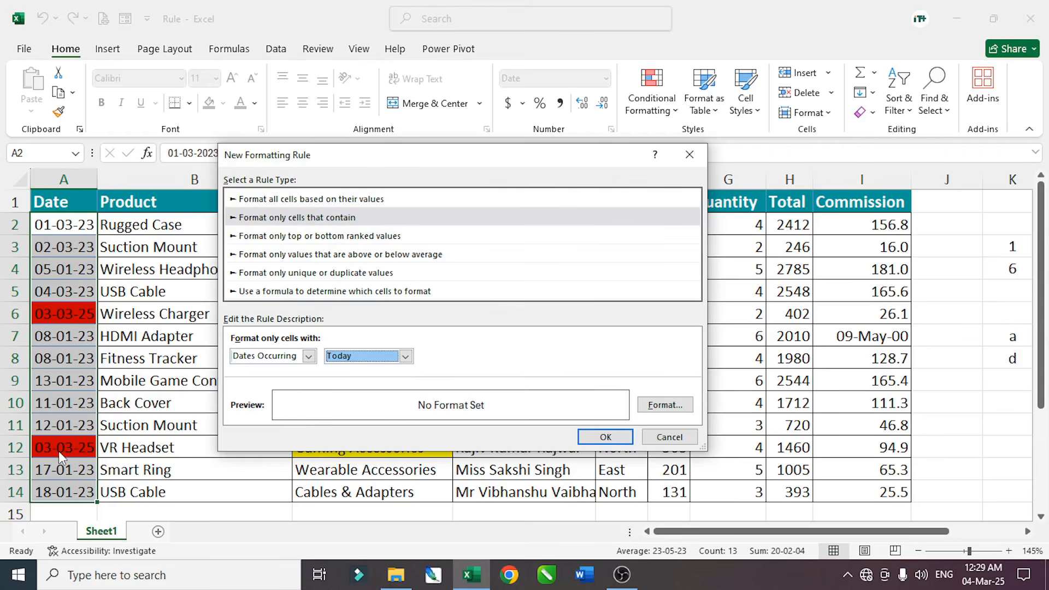
Step: Give the Today rule a yellow fill and apply it to the Date cells
click(659, 407)
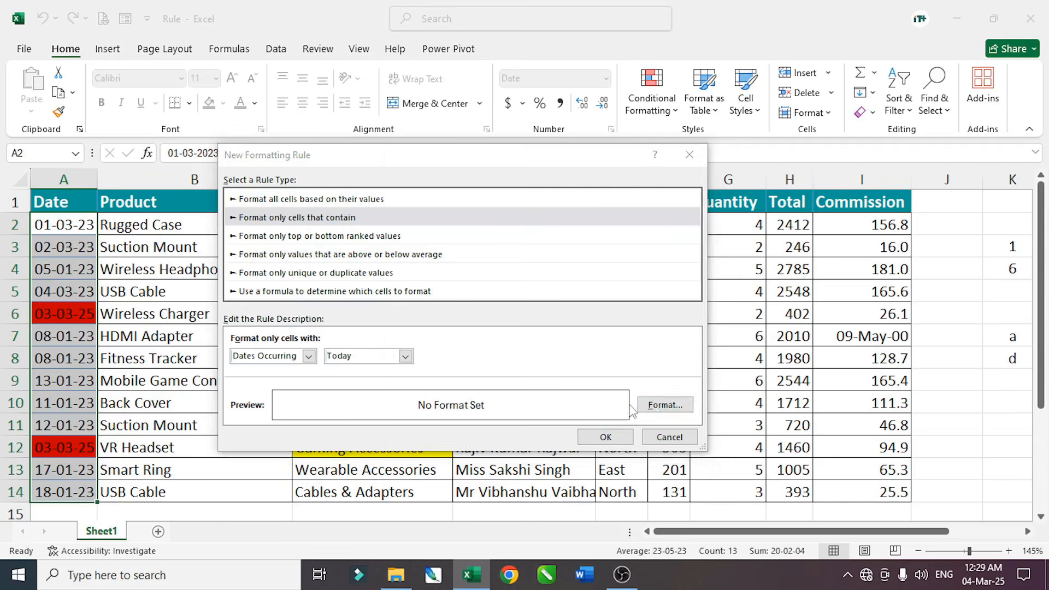
click(458, 292)
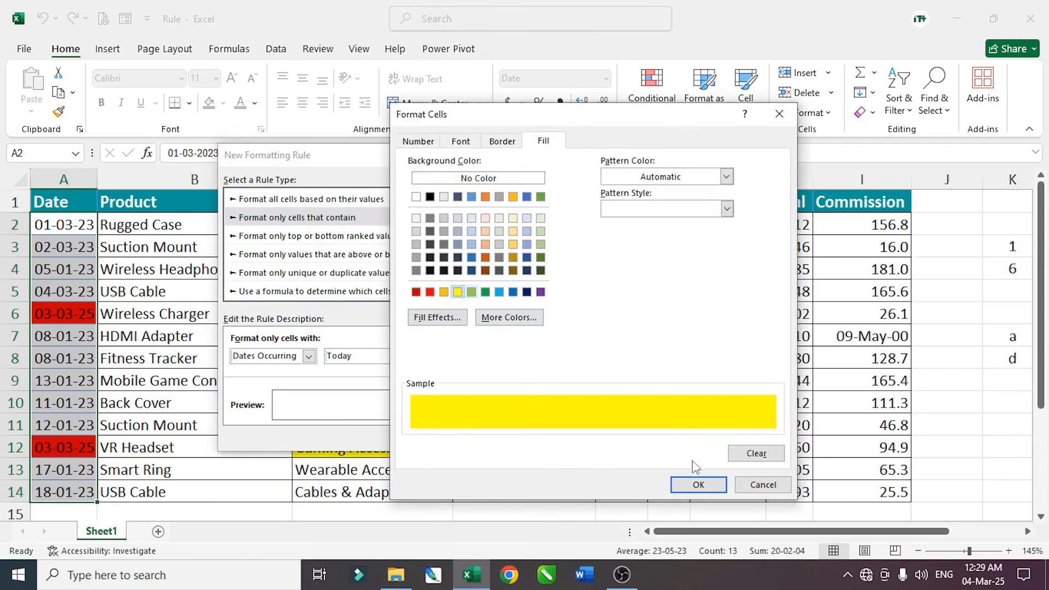
click(698, 485)
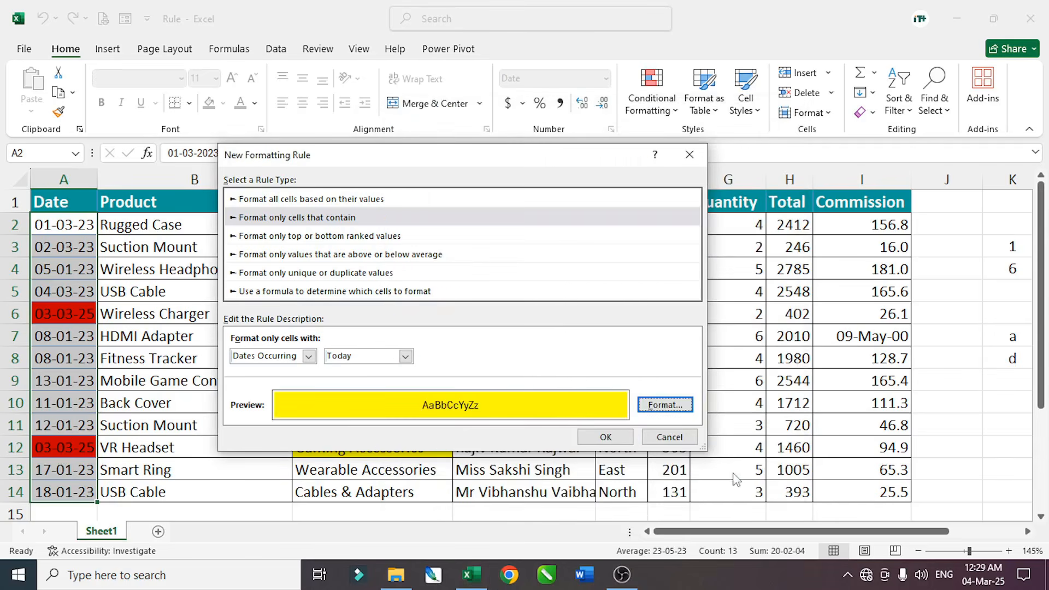
click(607, 438)
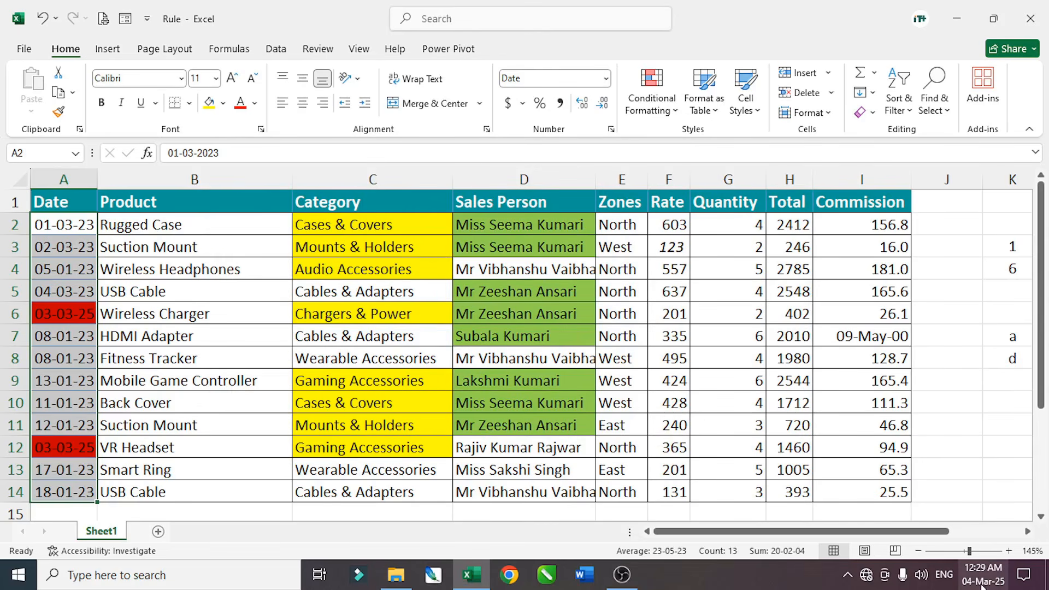
Step: Change the date in cell A9 of the Mobile Game Controller row to 04-03-2025
click(45, 384)
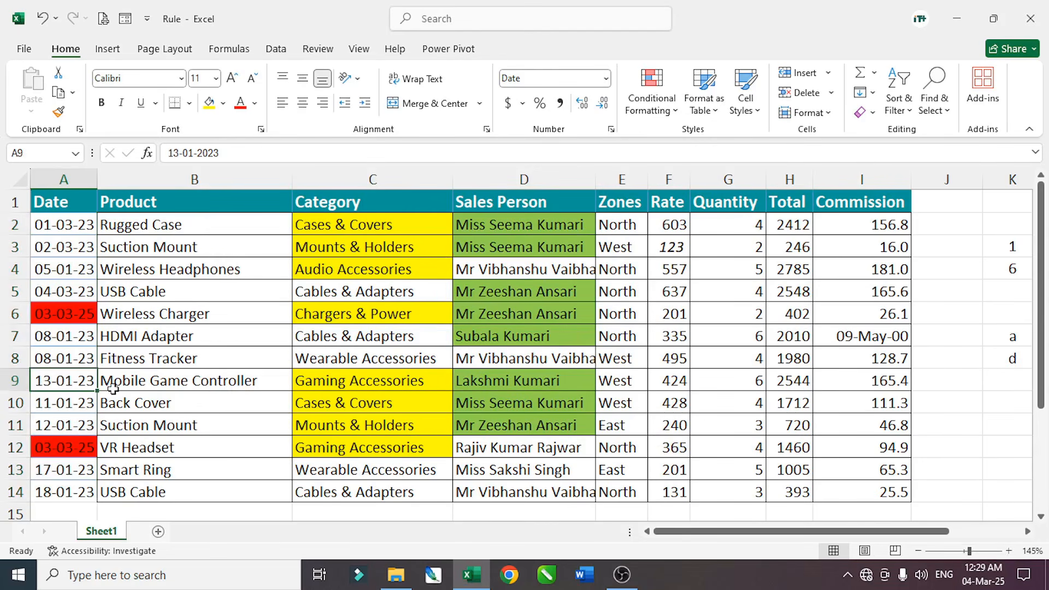
text(04-03)
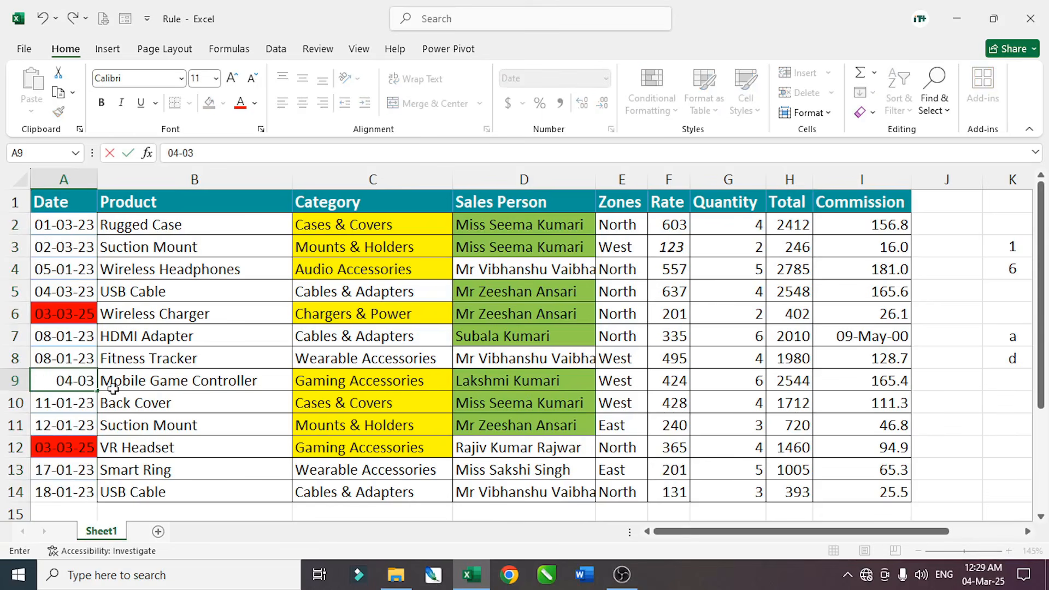
text(-2025)
key(Return)
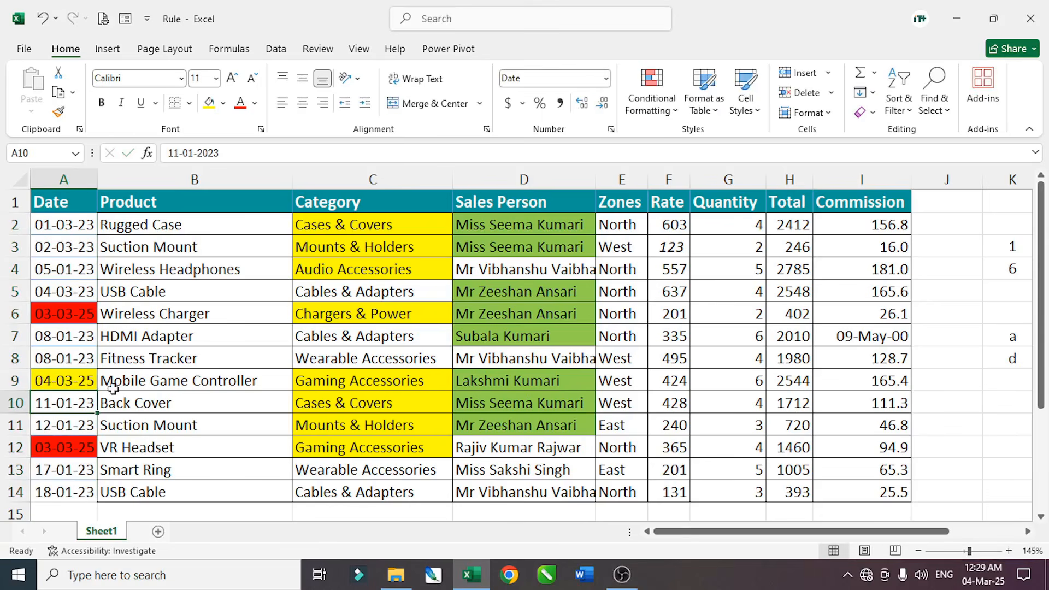
Step: Select the Date cells A2:A14
click(75, 382)
drag(76, 226, 66, 495)
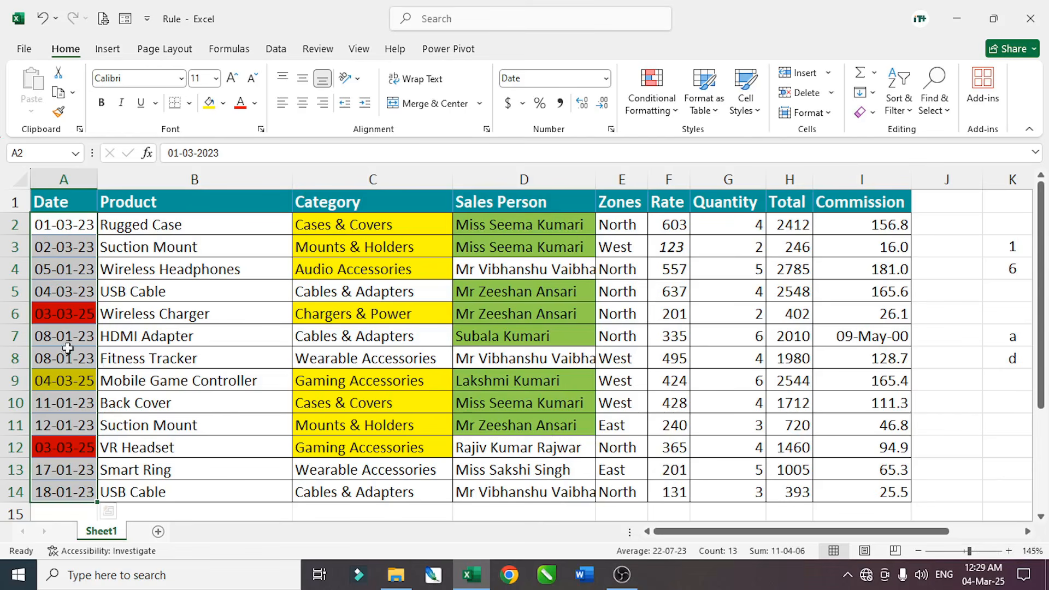
click(663, 105)
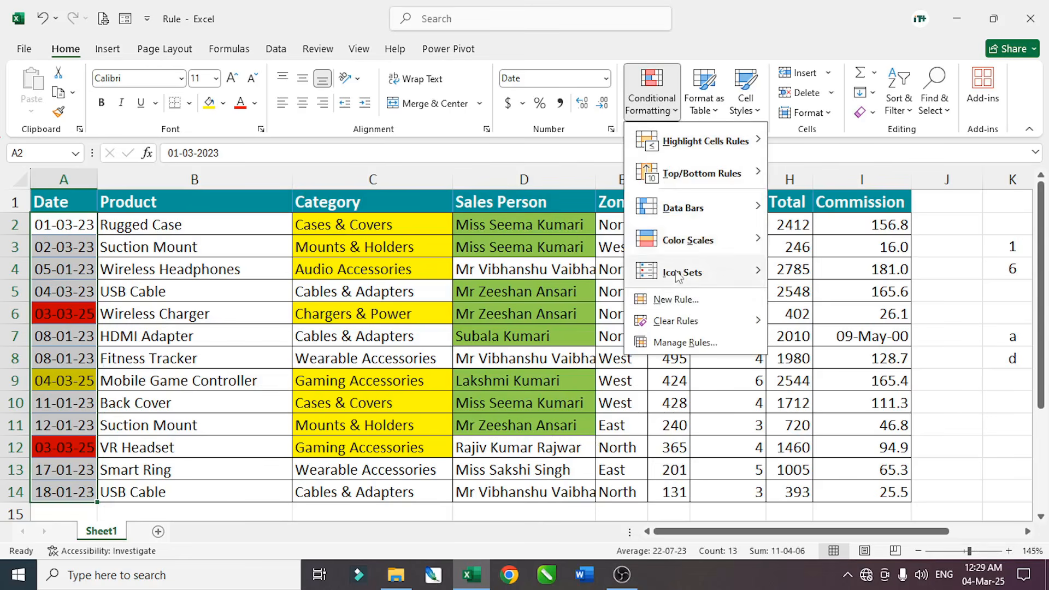
click(688, 305)
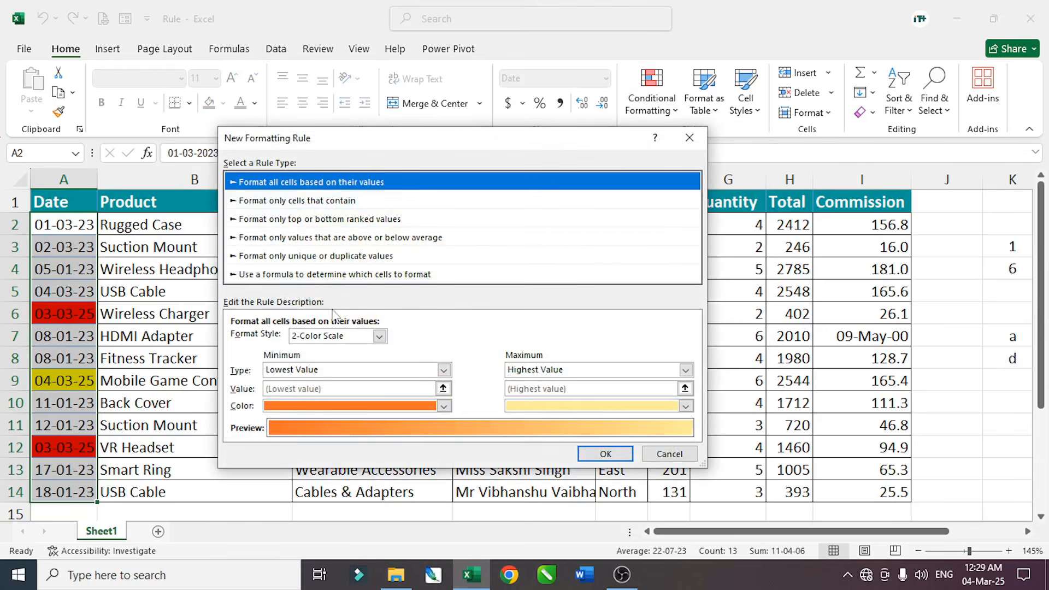
click(669, 453)
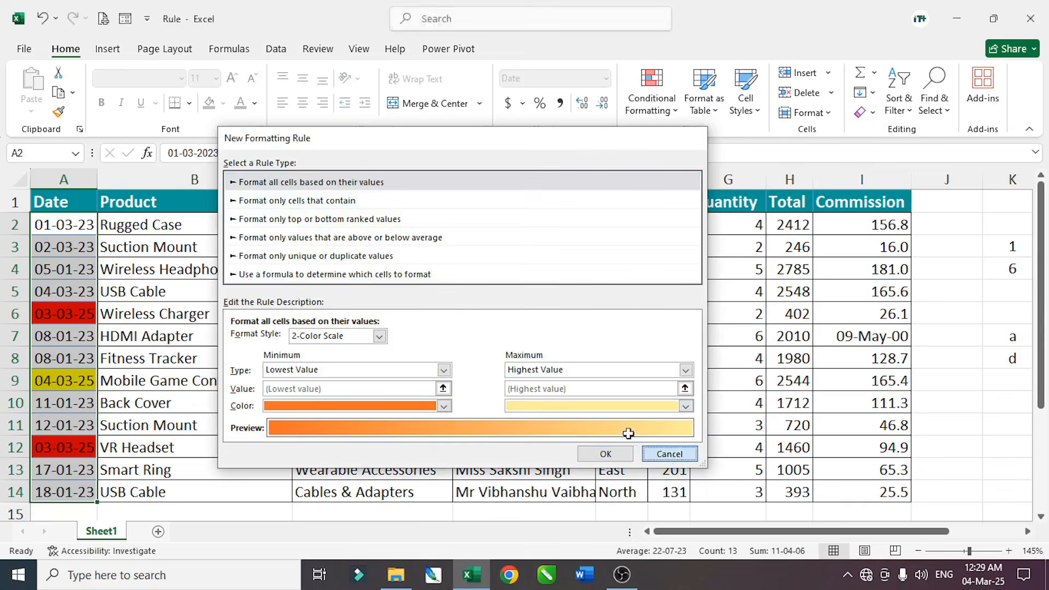
Step: Open the red Yesterday rule of the selected Date cells for editing from the conditional formatting rules manager
click(664, 106)
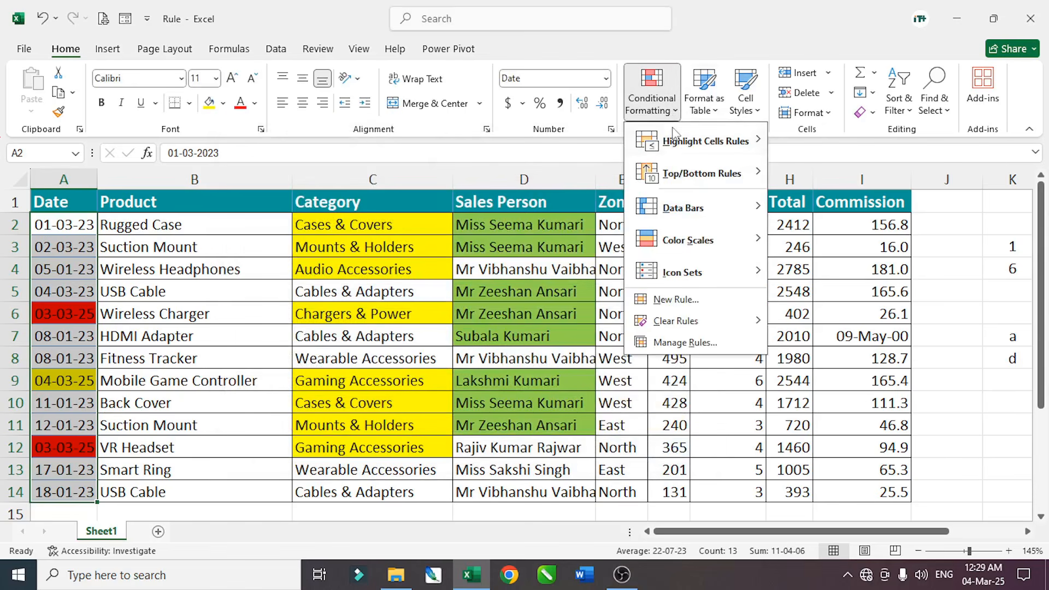
click(689, 343)
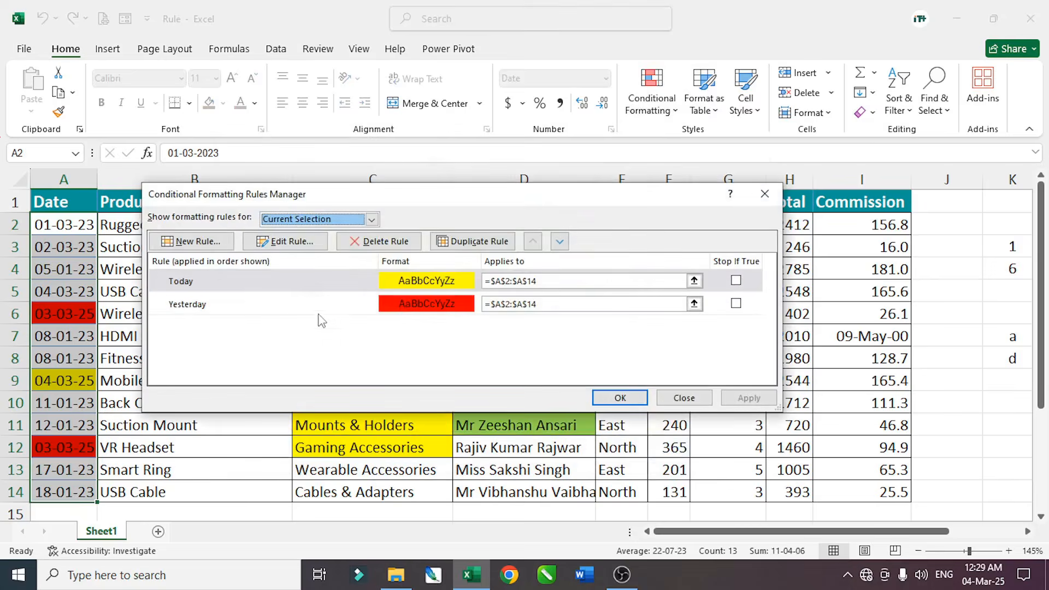
drag(394, 192, 503, 284)
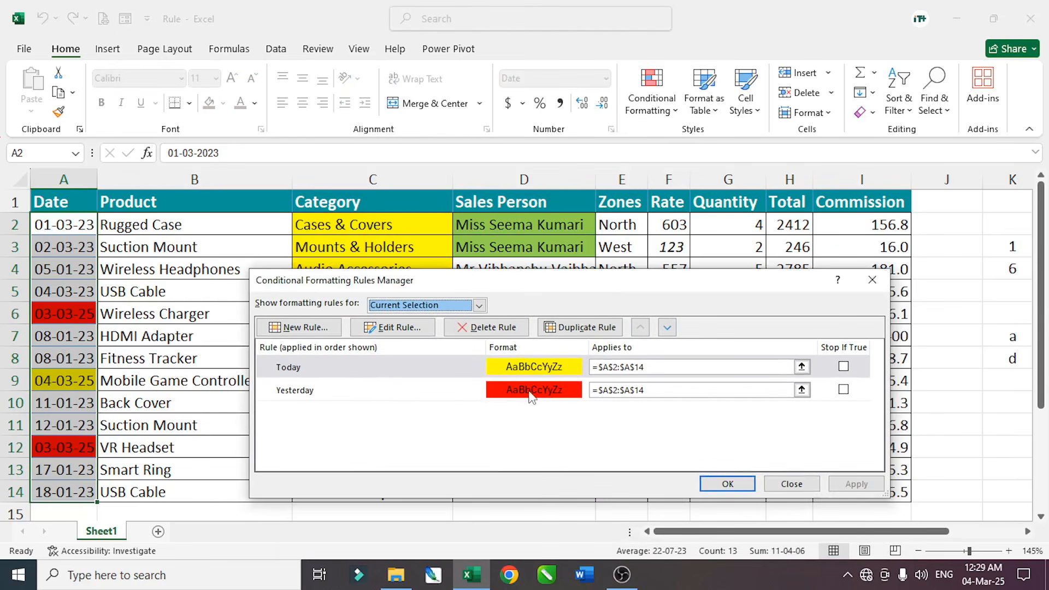
click(486, 394)
click(466, 366)
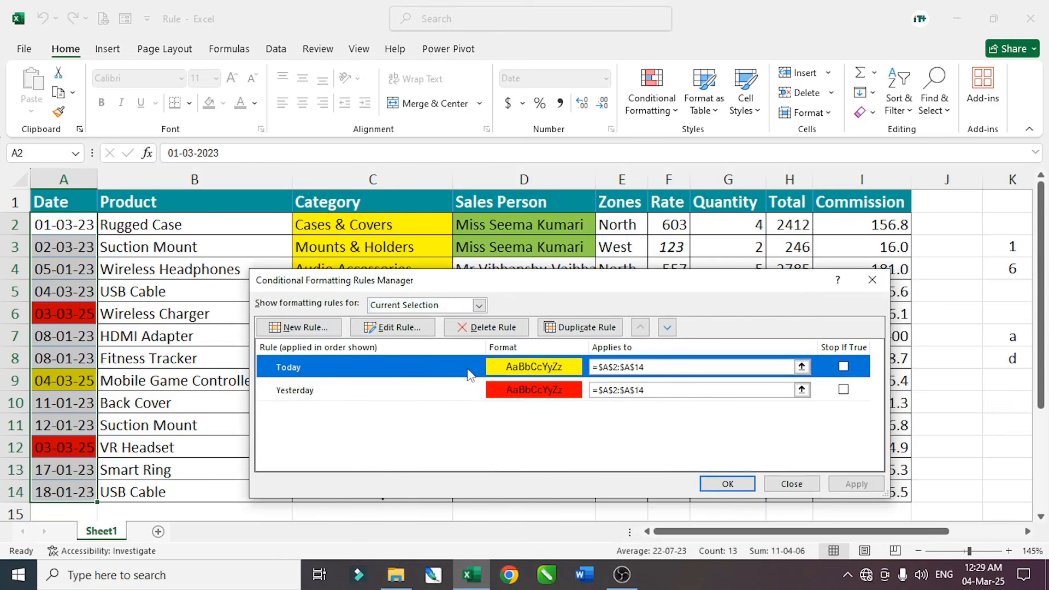
click(454, 390)
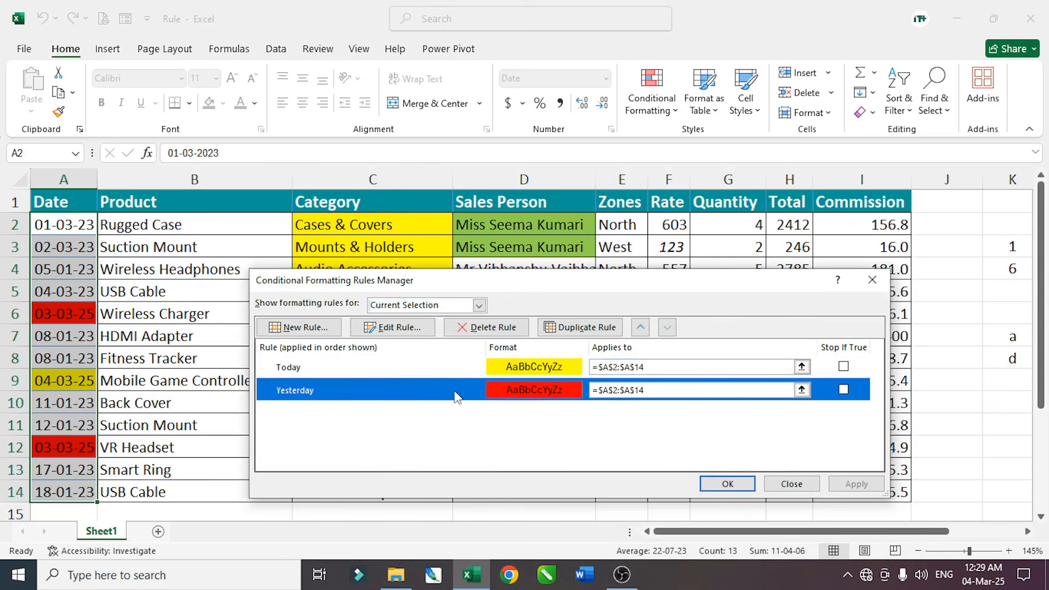
click(396, 328)
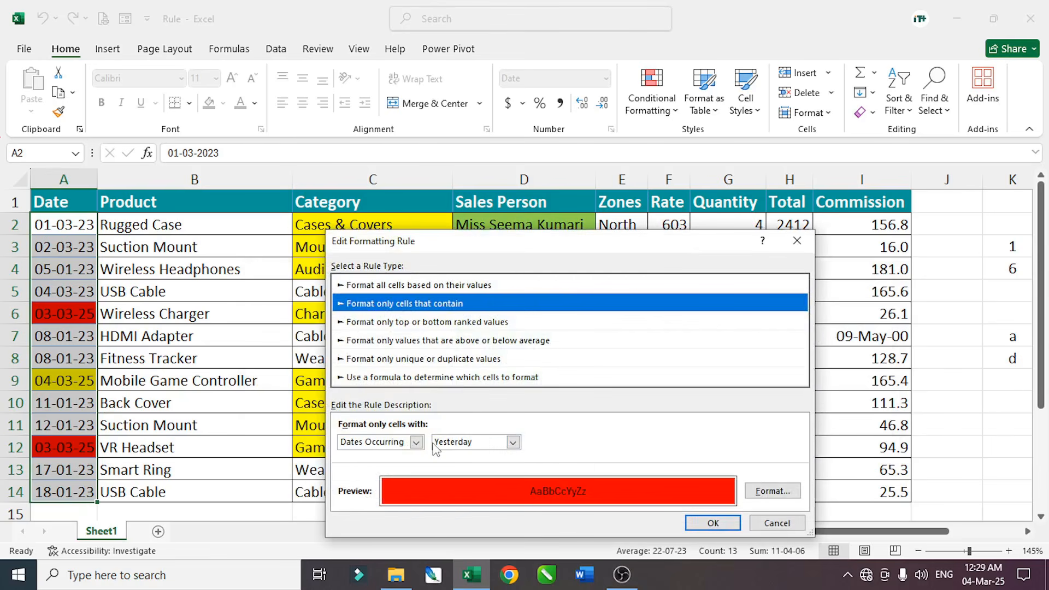
Step: Try the periods Tomorrow, In the last 7 days, Last week and This week for the Dates Occurring rule
click(512, 442)
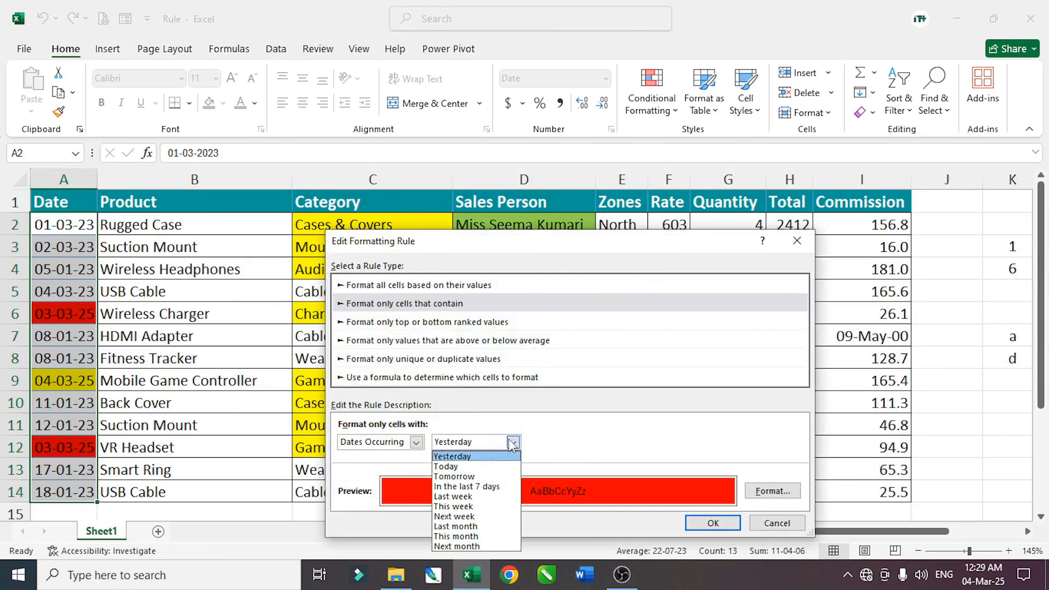
click(473, 478)
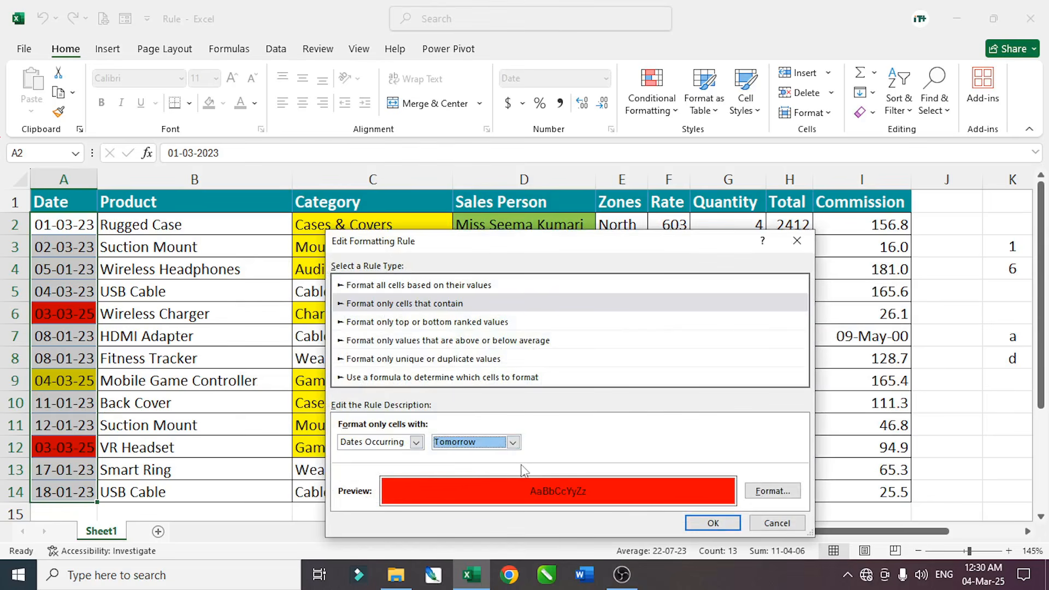
click(513, 442)
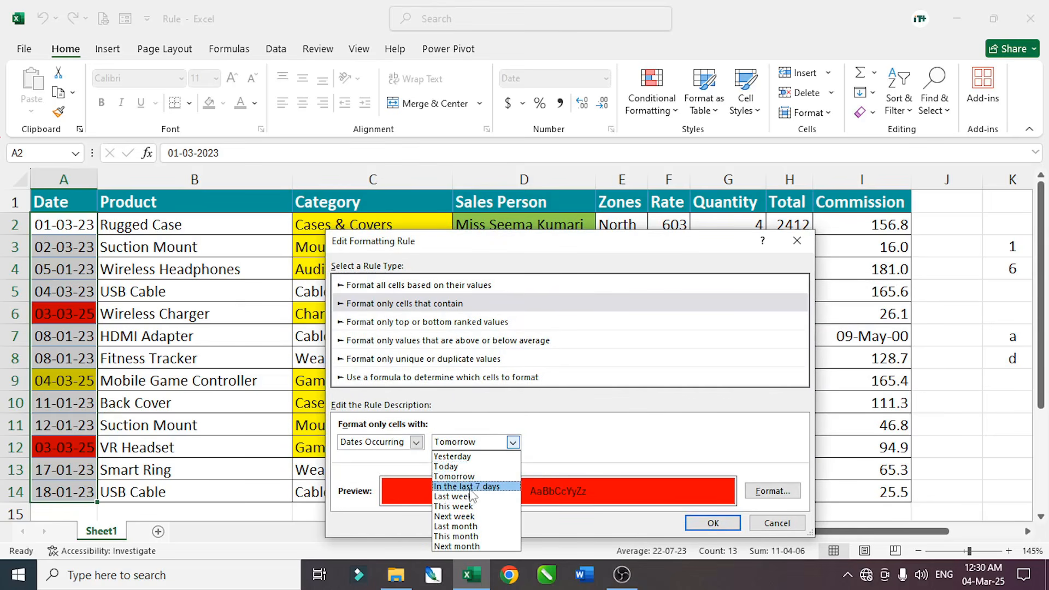
click(489, 487)
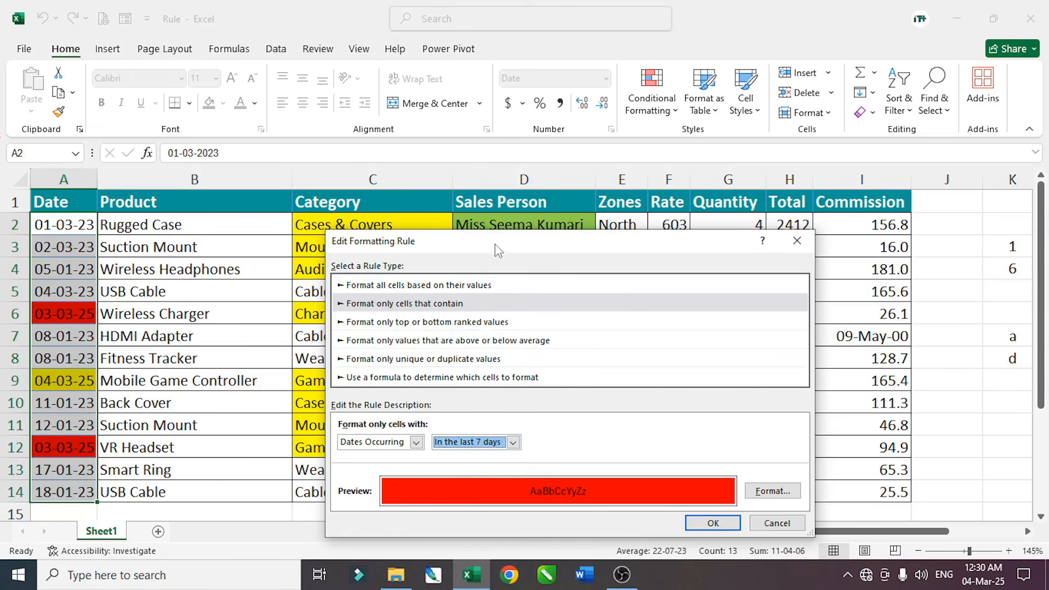
drag(498, 251, 371, 210)
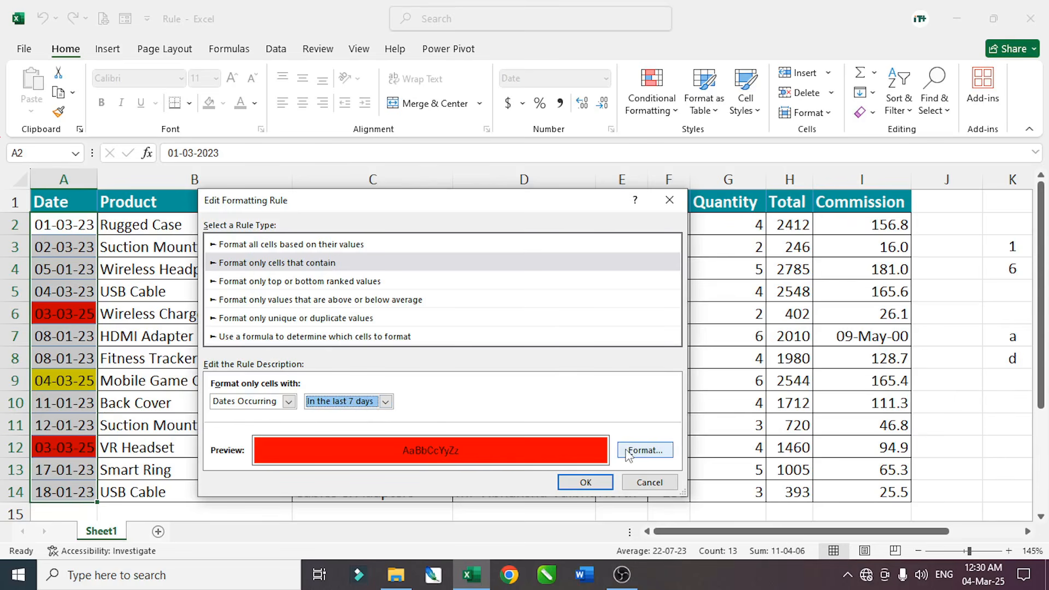
click(386, 402)
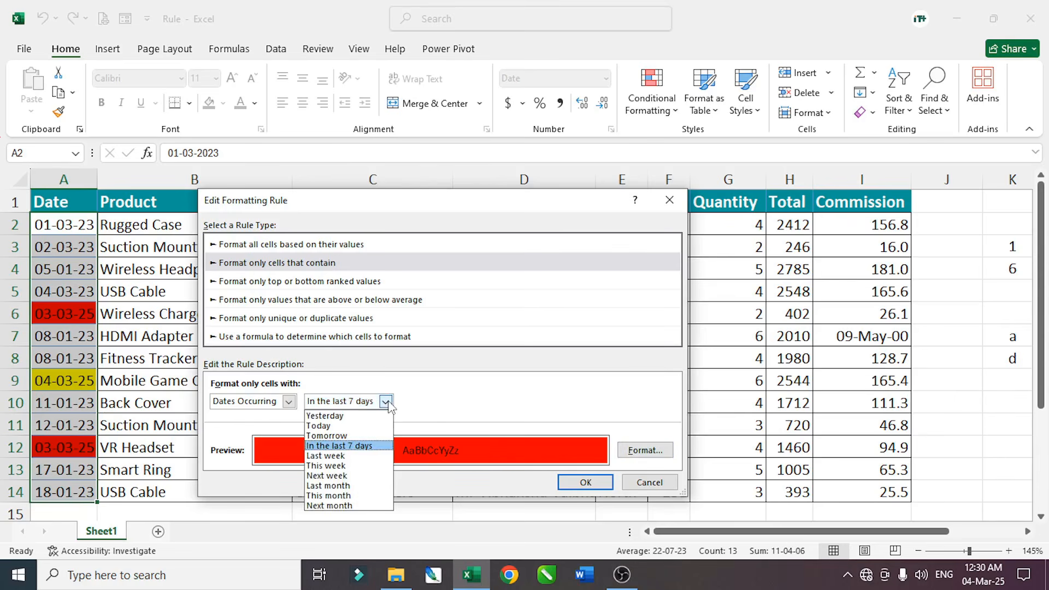
click(339, 458)
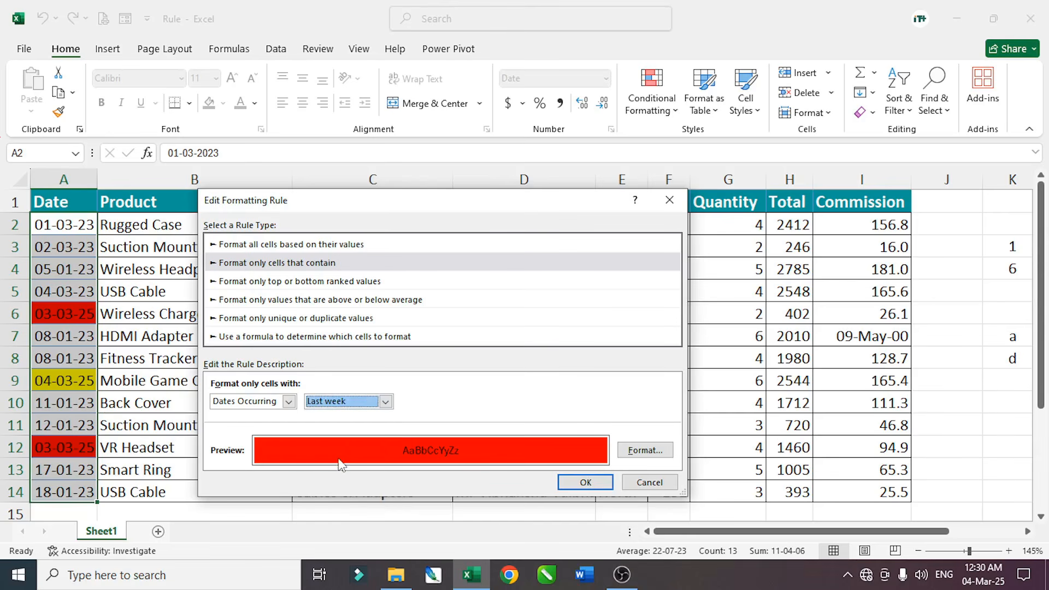
click(385, 403)
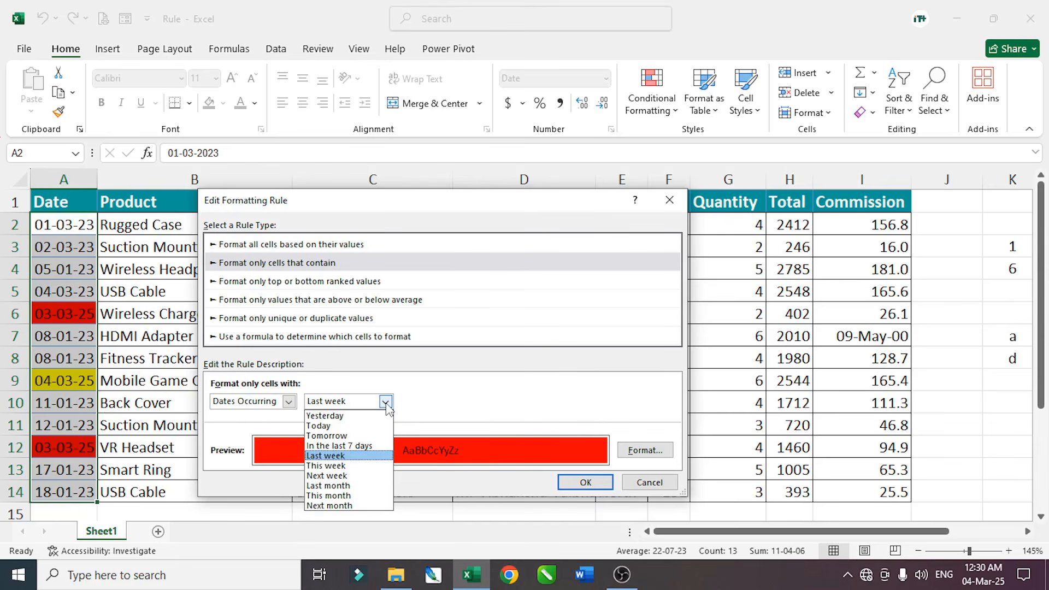
click(352, 466)
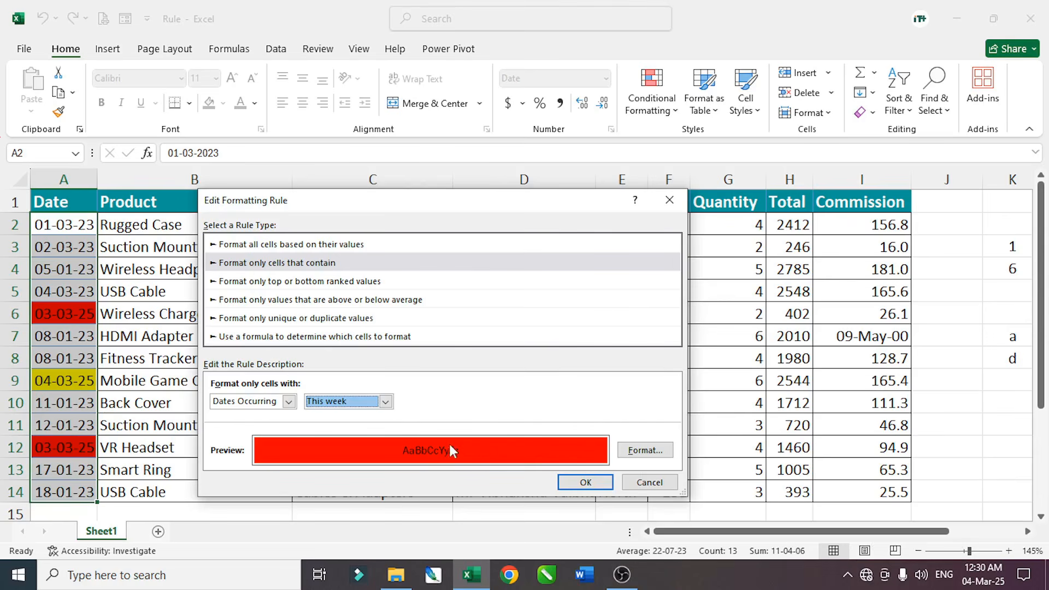
Step: Try the periods Last month and Next month for the Dates Occurring rule
click(385, 402)
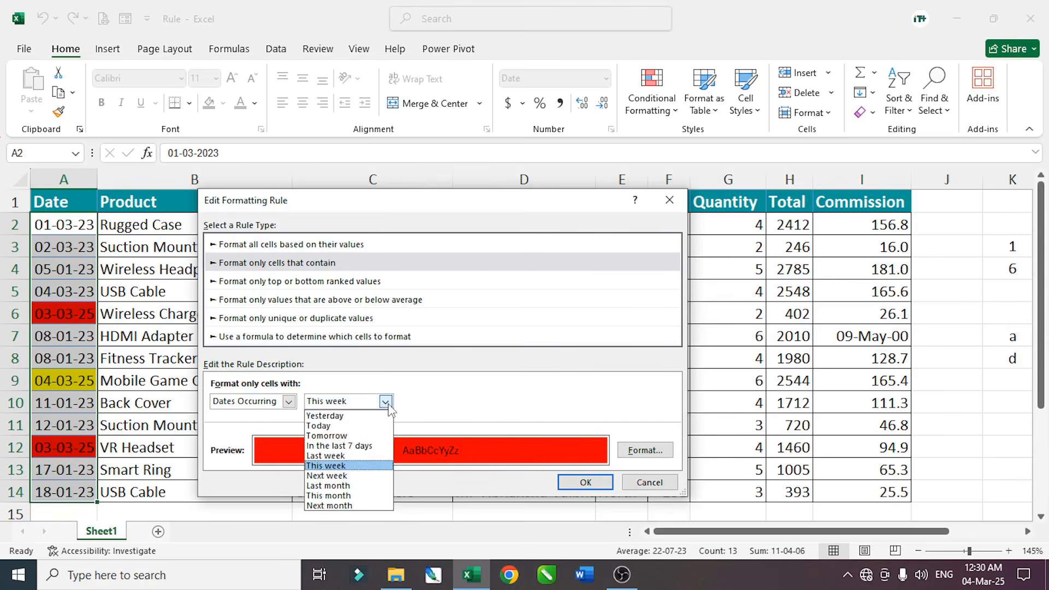
click(338, 486)
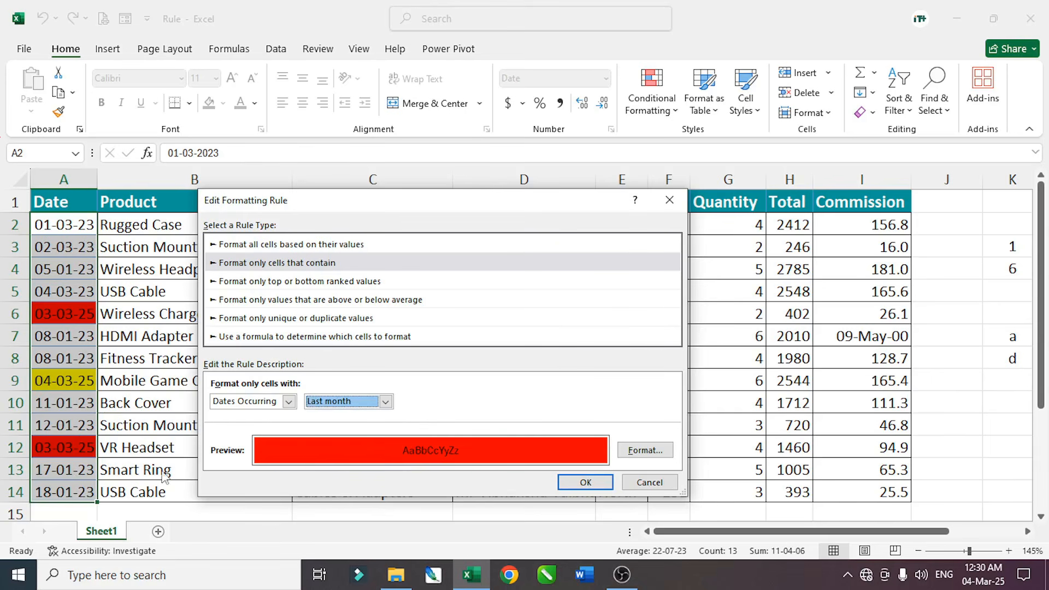
click(385, 402)
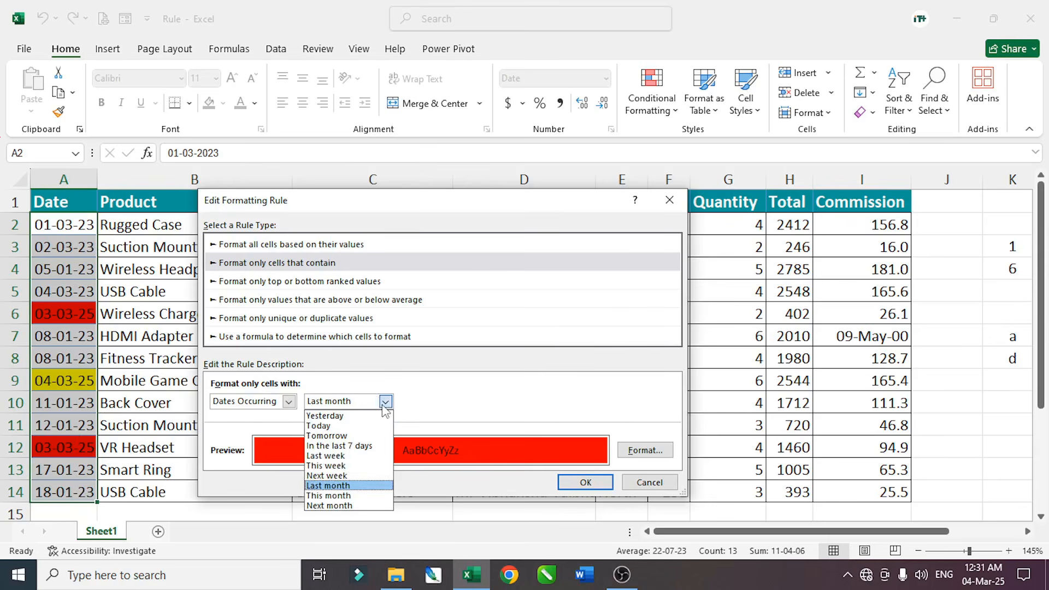
click(342, 506)
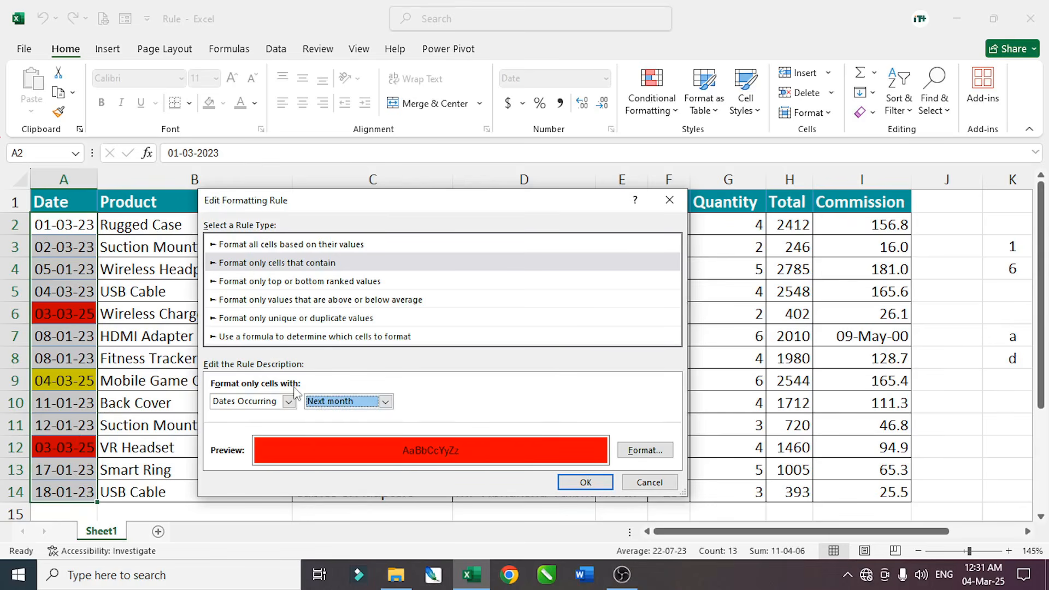
click(385, 402)
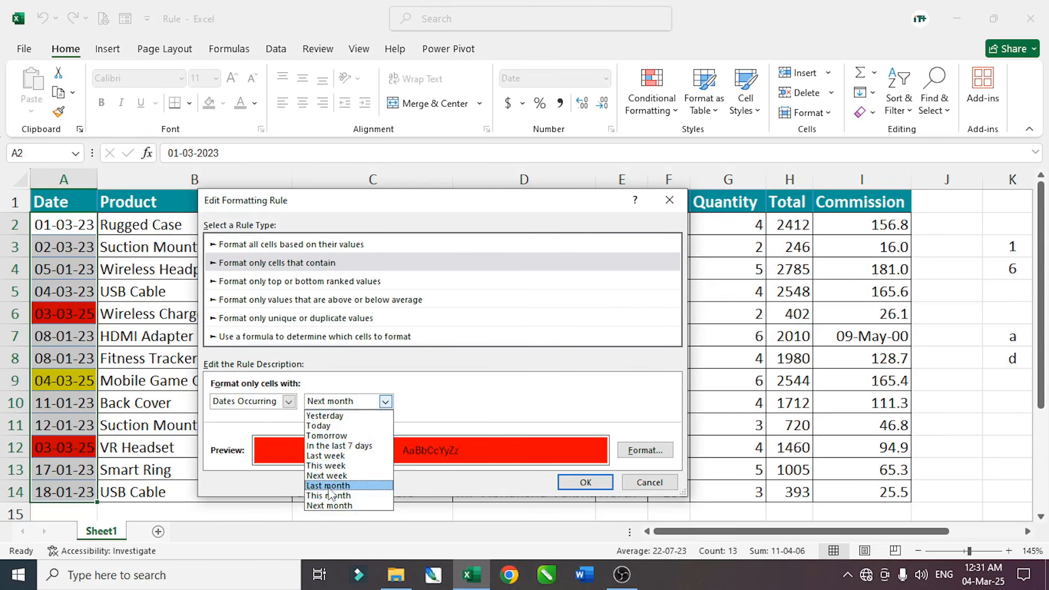
click(440, 407)
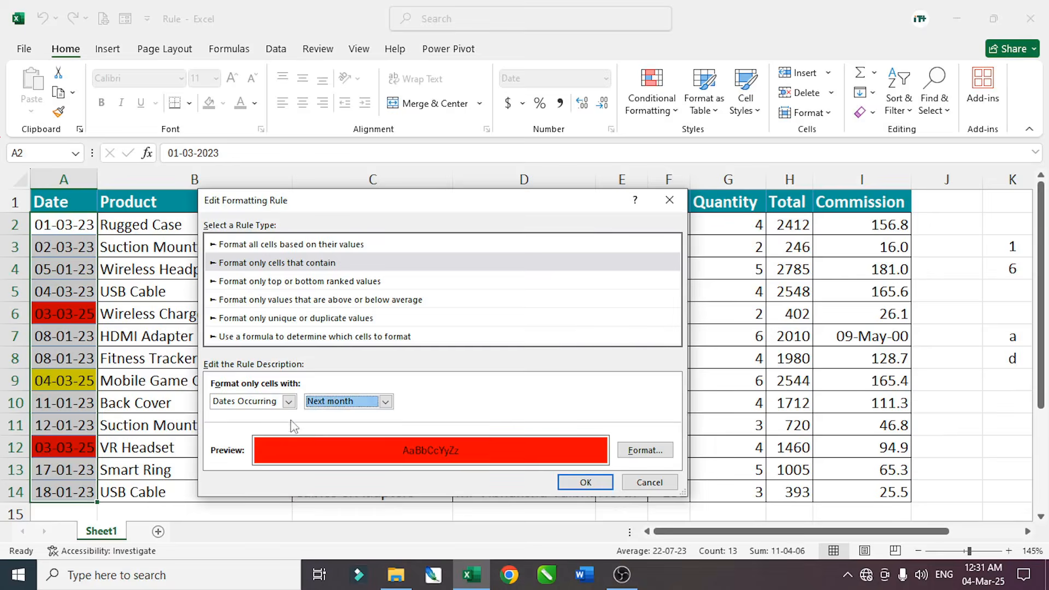
Step: Try the Blanks condition in the rule, discard the edit and close the rules manager
click(289, 402)
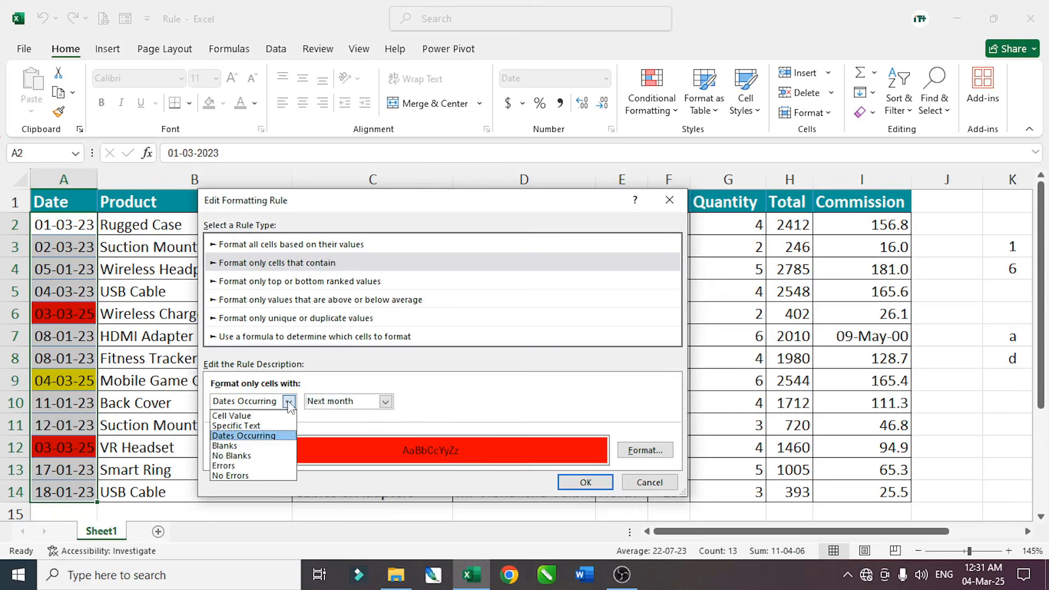
click(239, 446)
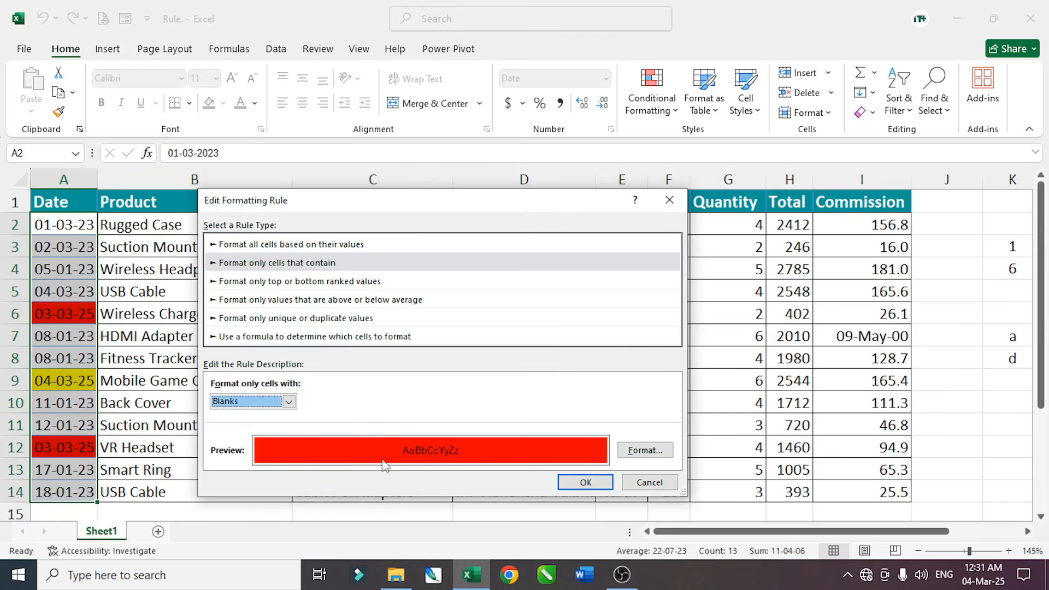
click(649, 482)
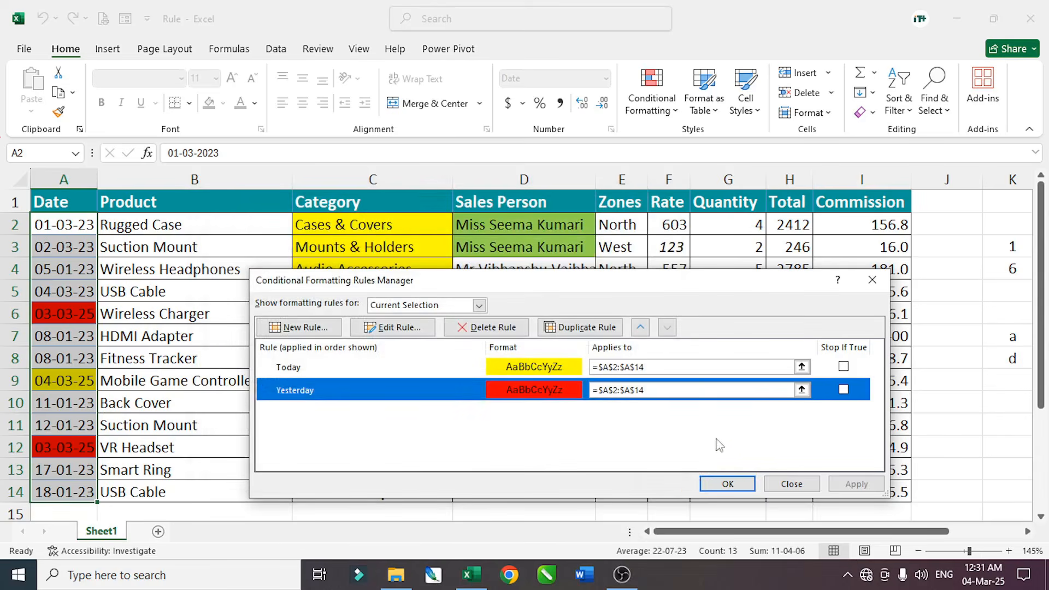
click(790, 484)
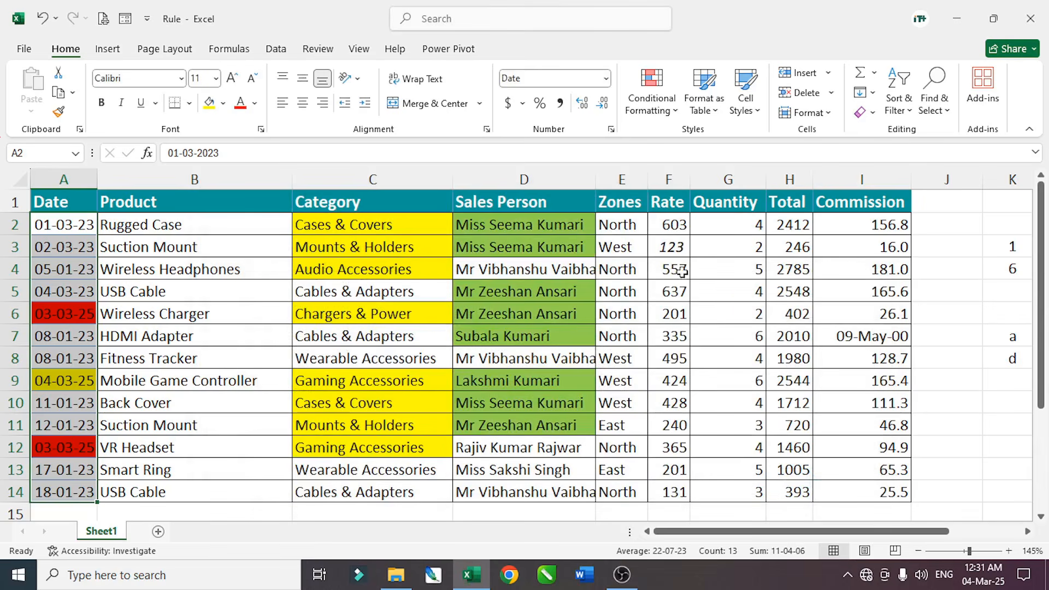
Step: Start a new formatting rule for cells E2:I14 that formats only cells containing Blanks
drag(624, 223, 874, 488)
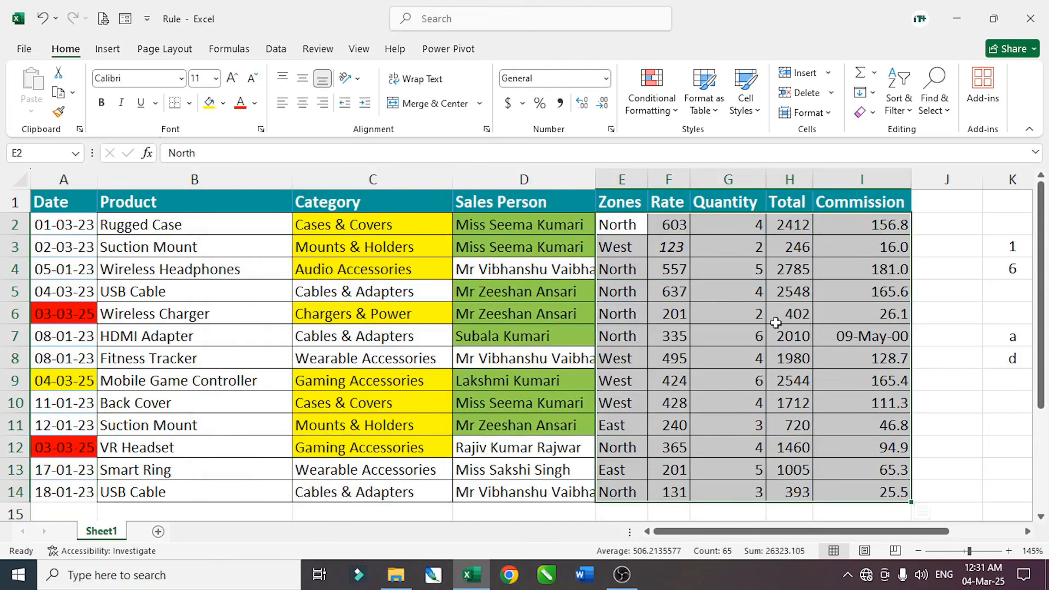
click(652, 99)
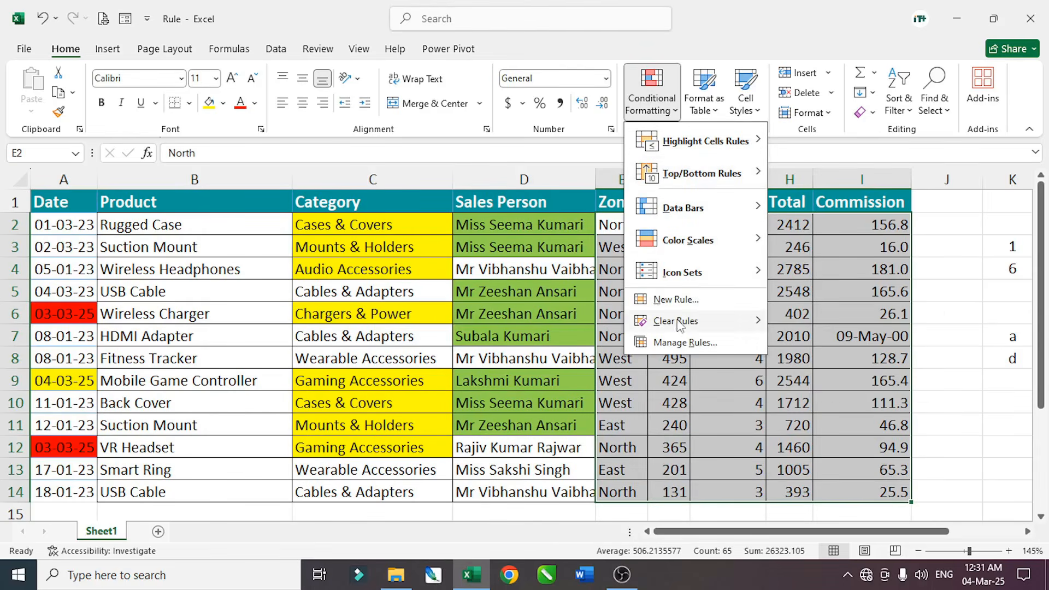
click(676, 299)
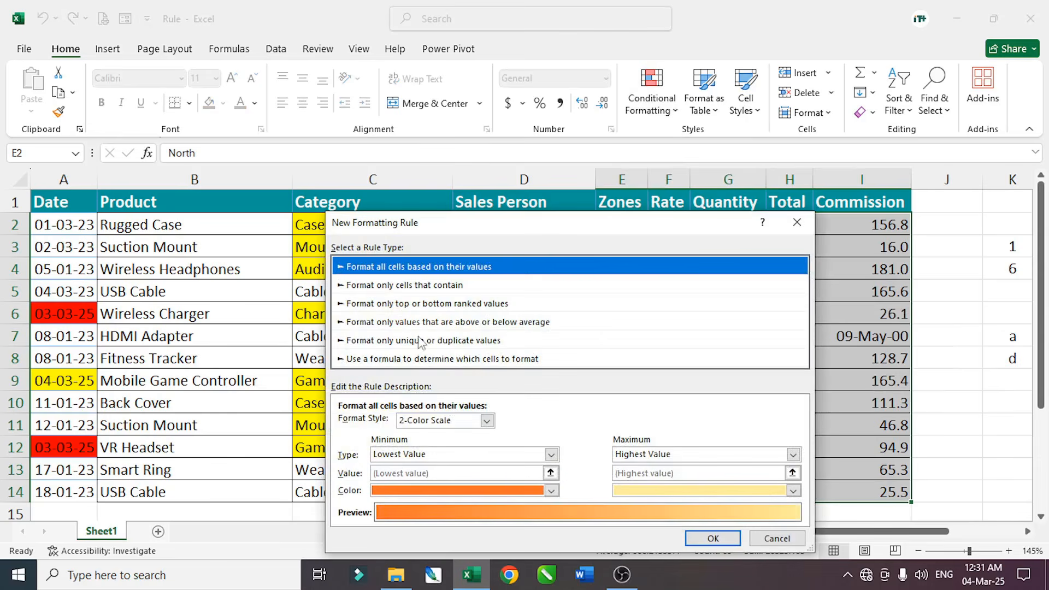
click(393, 287)
click(416, 424)
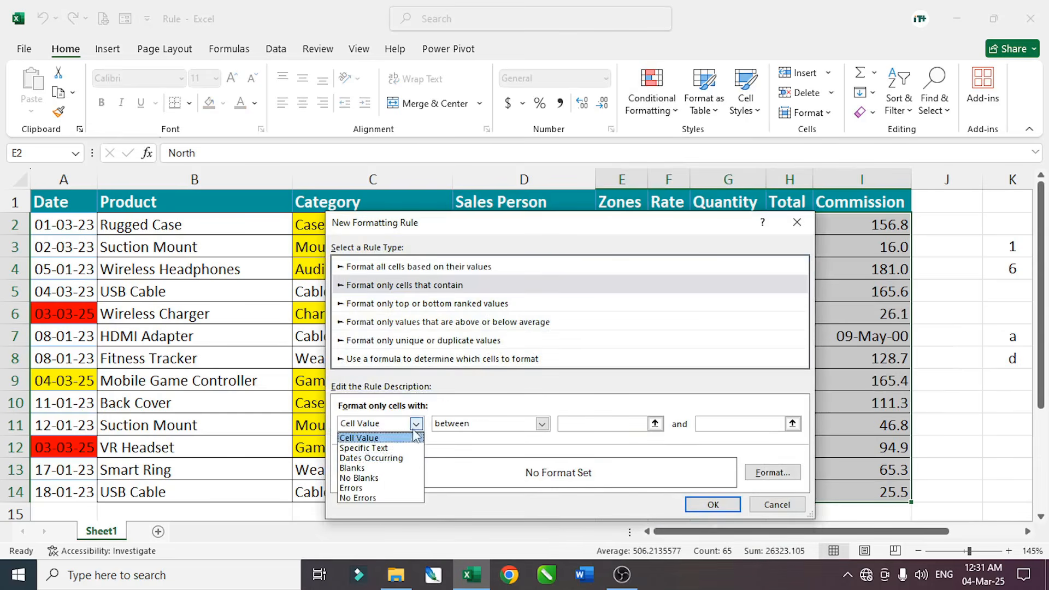
click(372, 466)
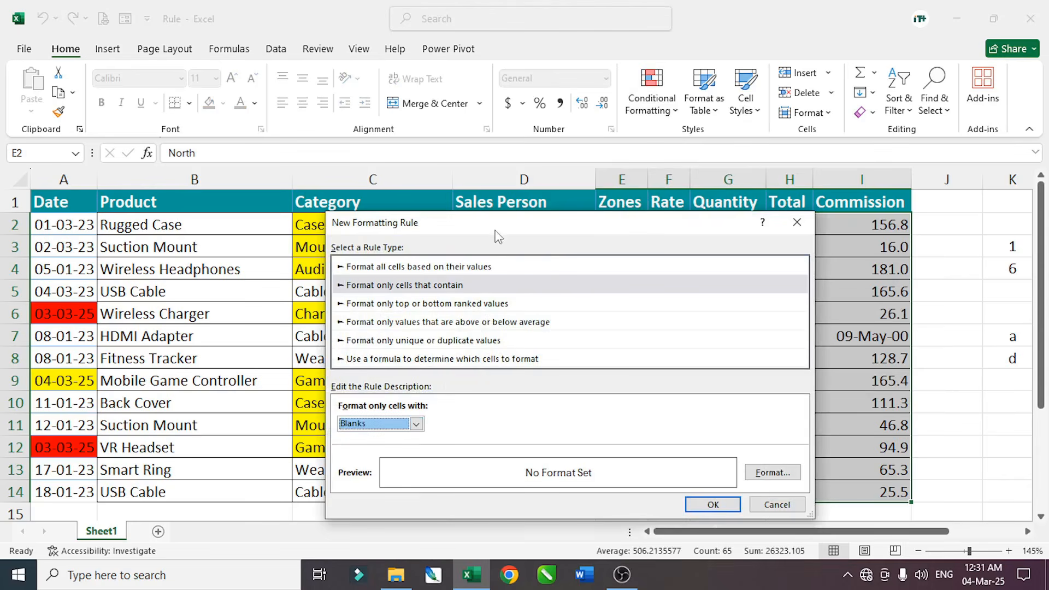
Step: Give the Blanks rule a red fill and apply it to the selected cells
drag(494, 227, 294, 215)
click(571, 460)
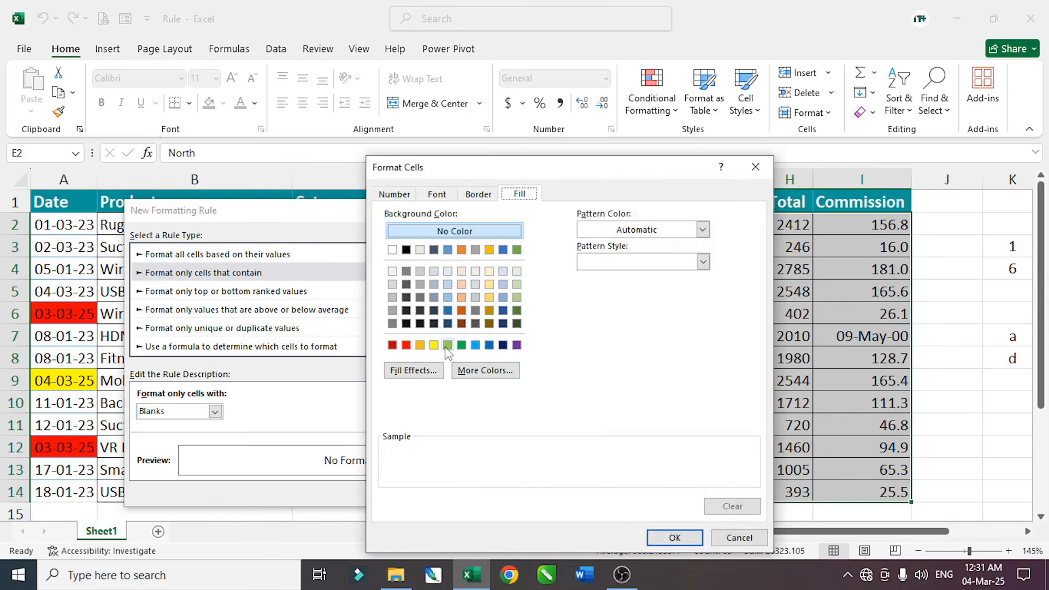
click(405, 345)
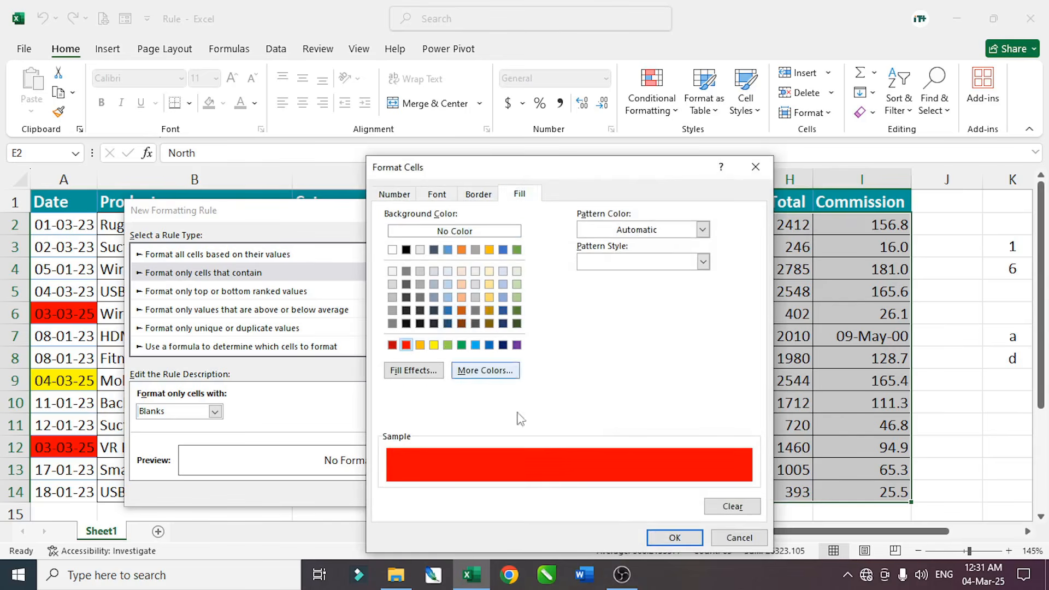
click(675, 538)
click(512, 492)
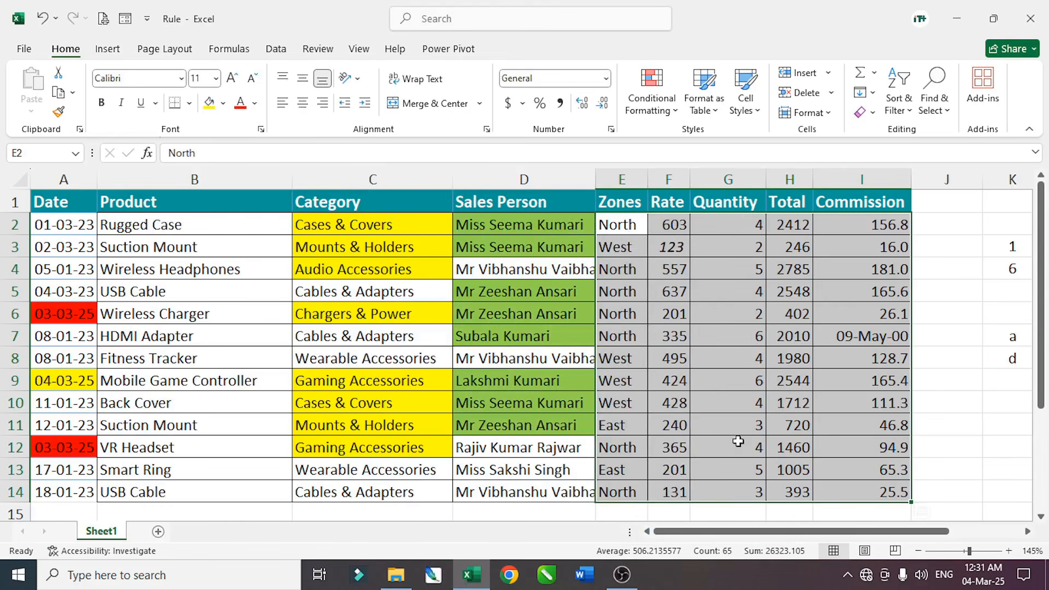
Step: Clear the contents of cells F7, I7, H3 and H12 to test the Blanks rule
click(674, 337)
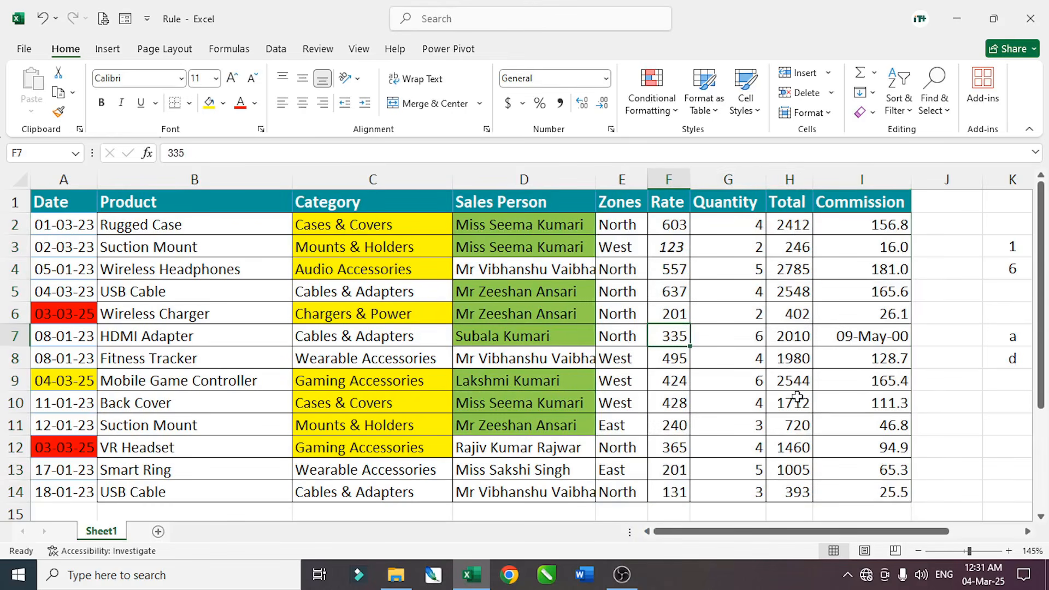
key(Delete)
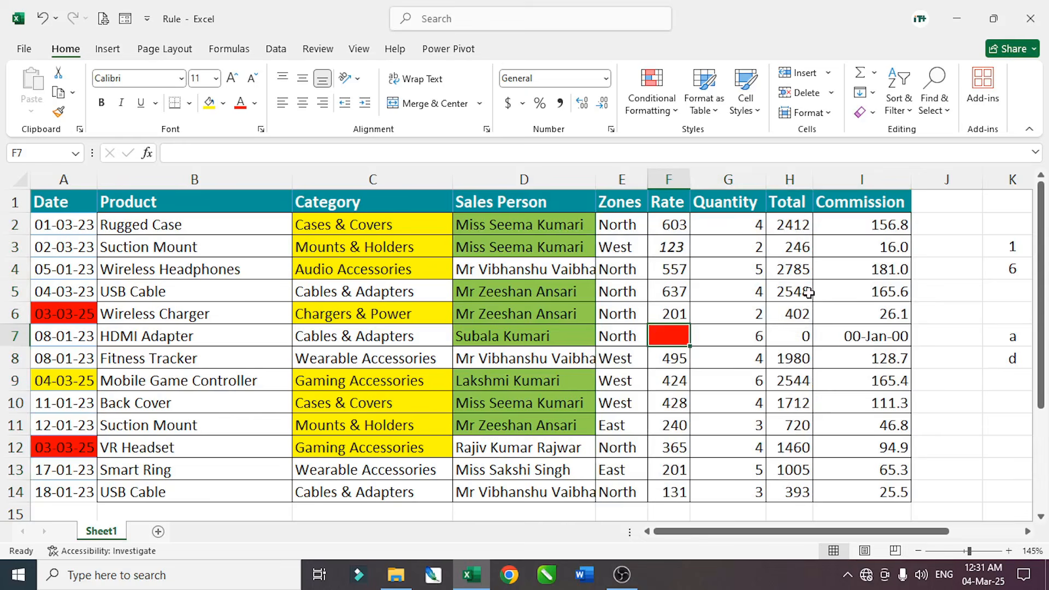
click(855, 338)
key(Delete)
click(790, 250)
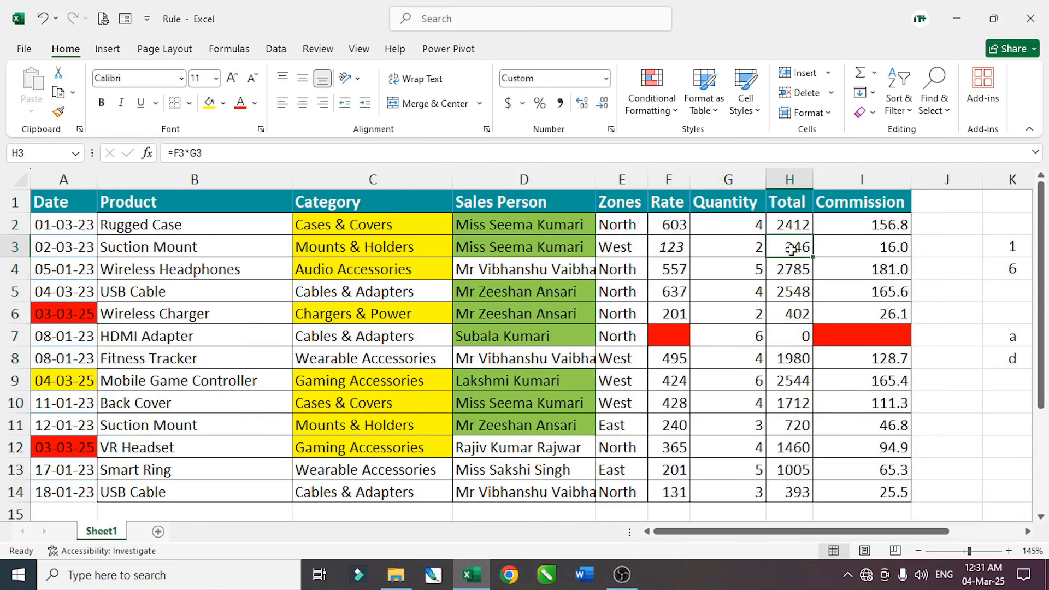
key(Delete)
click(775, 454)
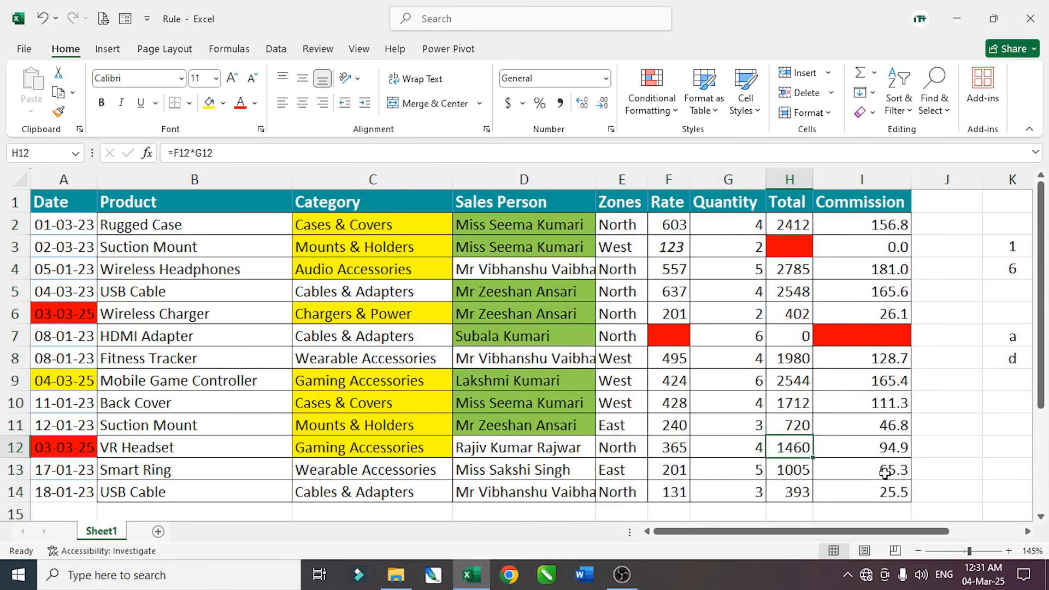
key(Delete)
click(828, 493)
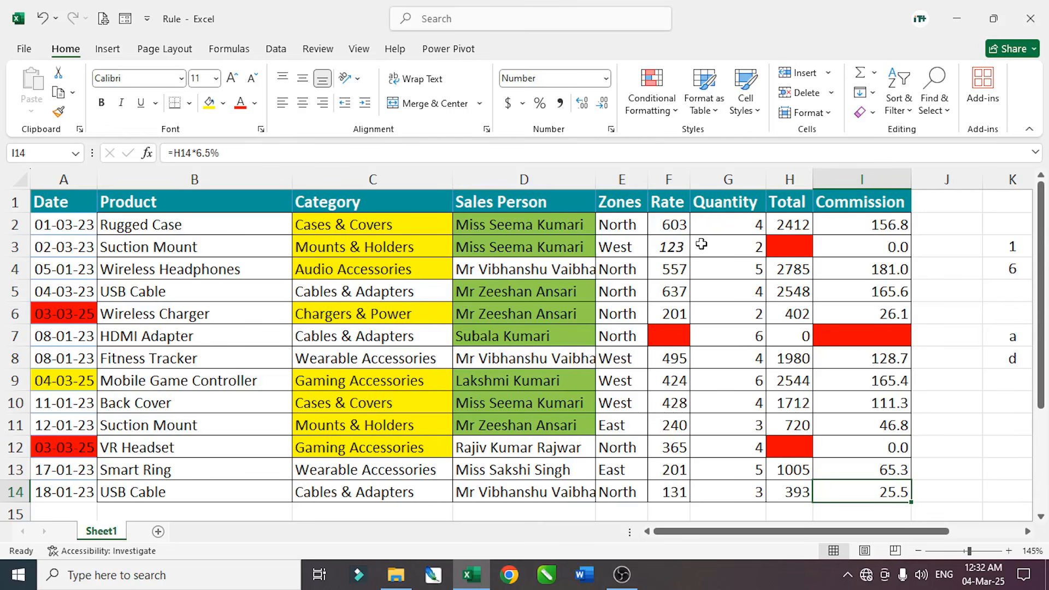
Step: Start a new formatting rule for cell F3 that formats only cells containing No Blanks
click(682, 246)
click(622, 113)
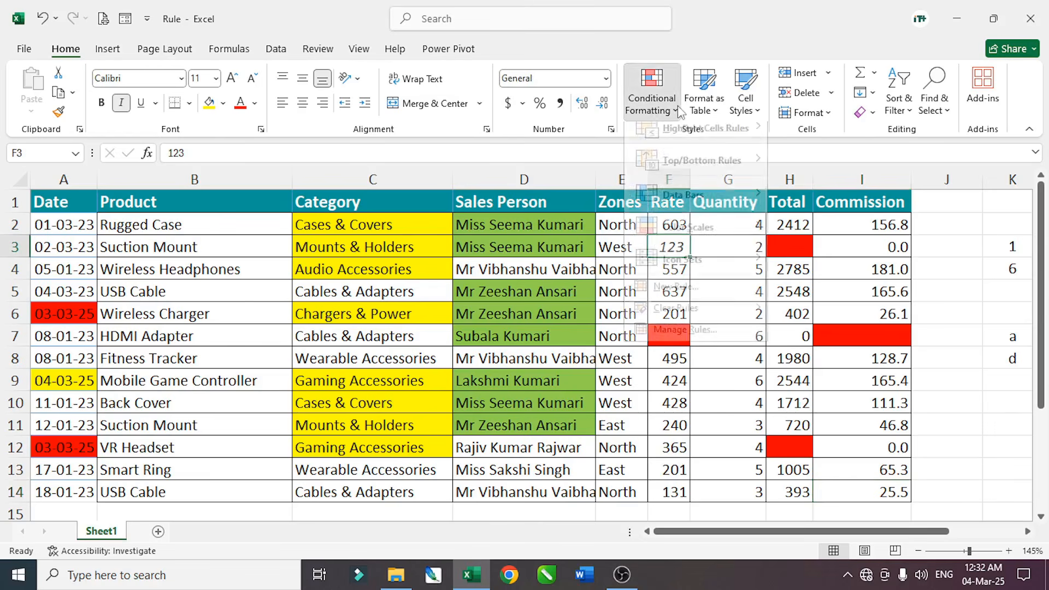
click(705, 309)
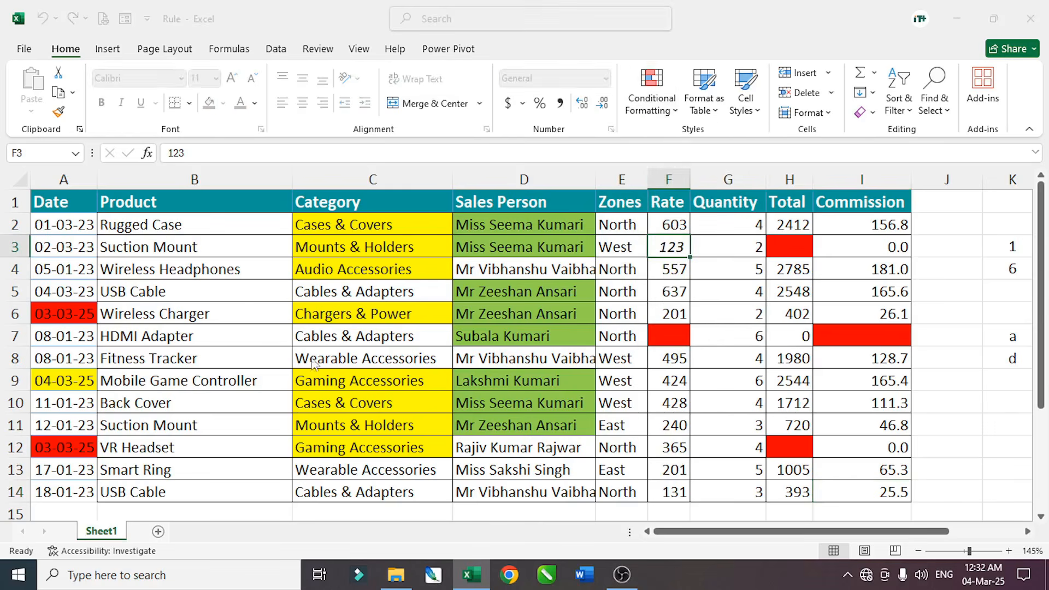
click(195, 258)
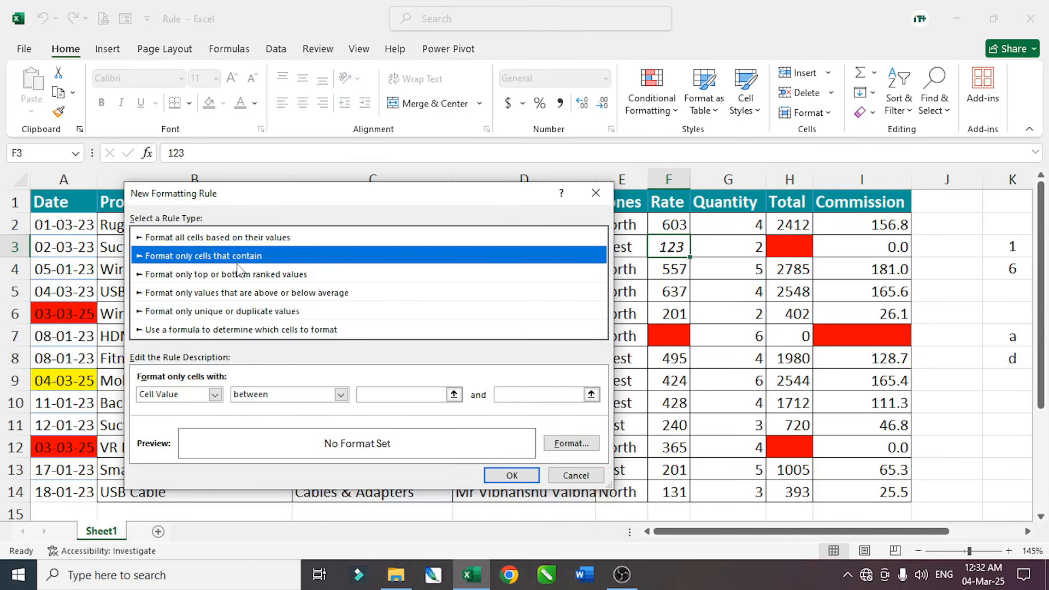
click(215, 396)
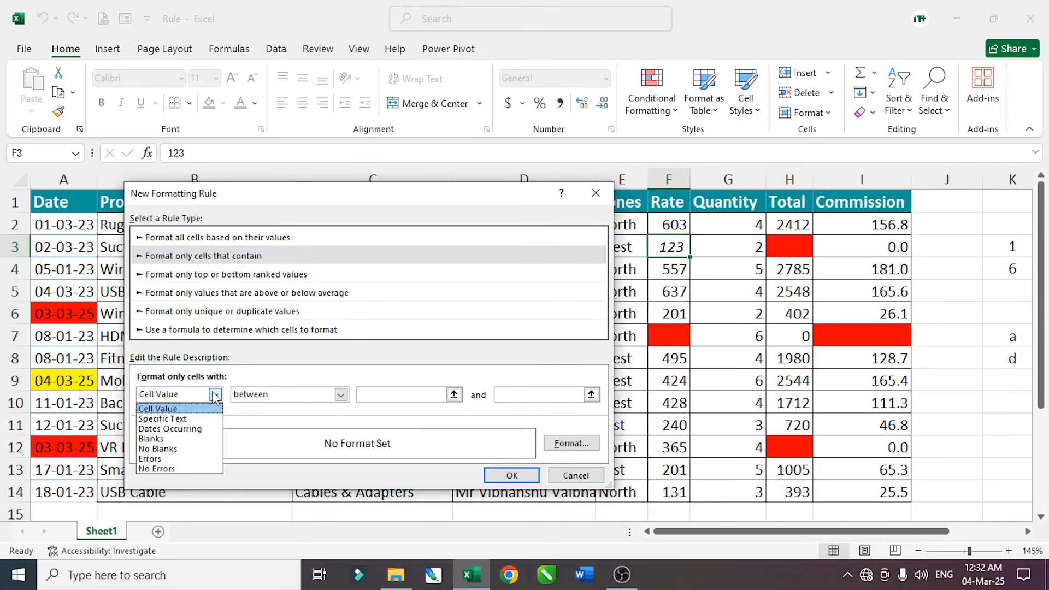
click(168, 451)
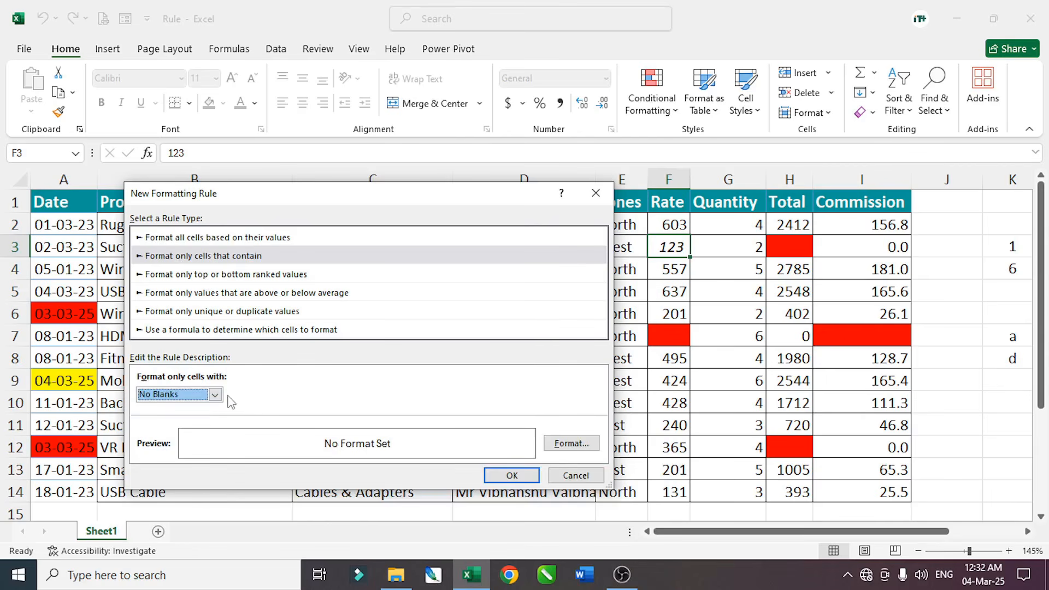
Step: Try the Errors and No Errors conditions and the top or bottom ranked rule type, and discard the new rule
drag(261, 203, 380, 225)
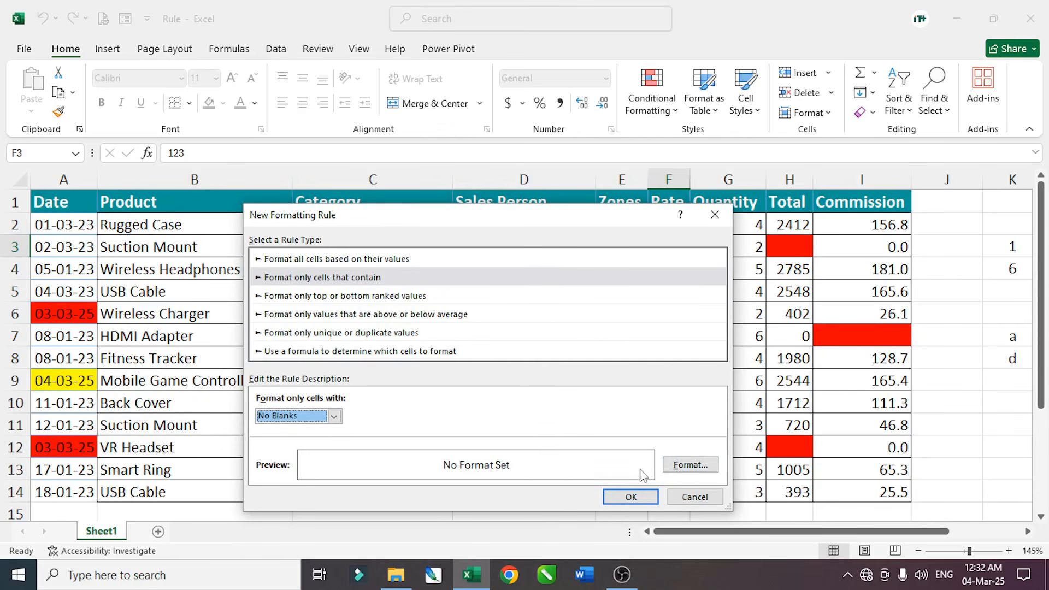
click(333, 416)
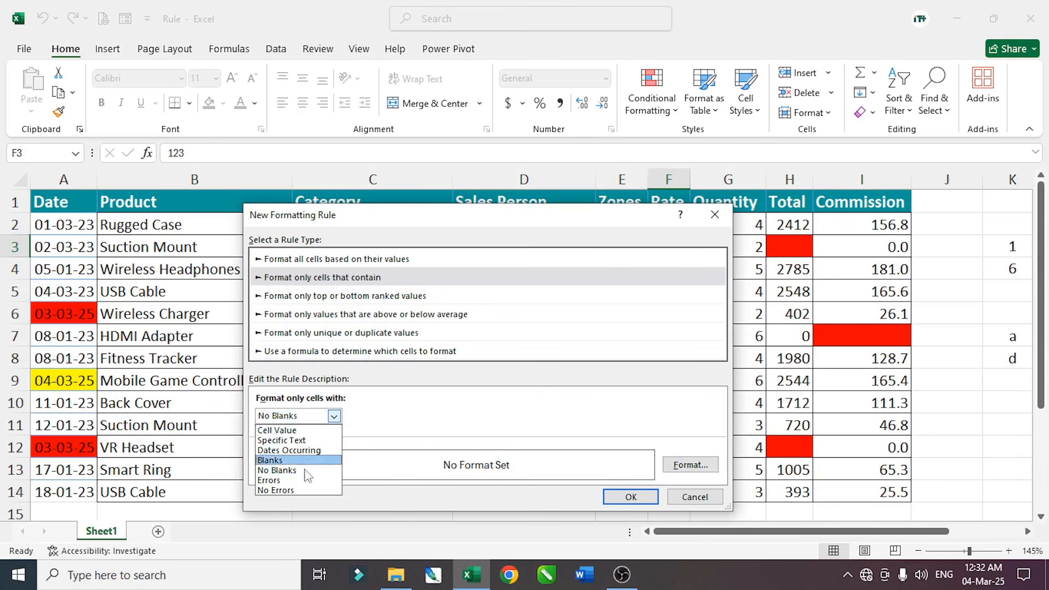
click(283, 484)
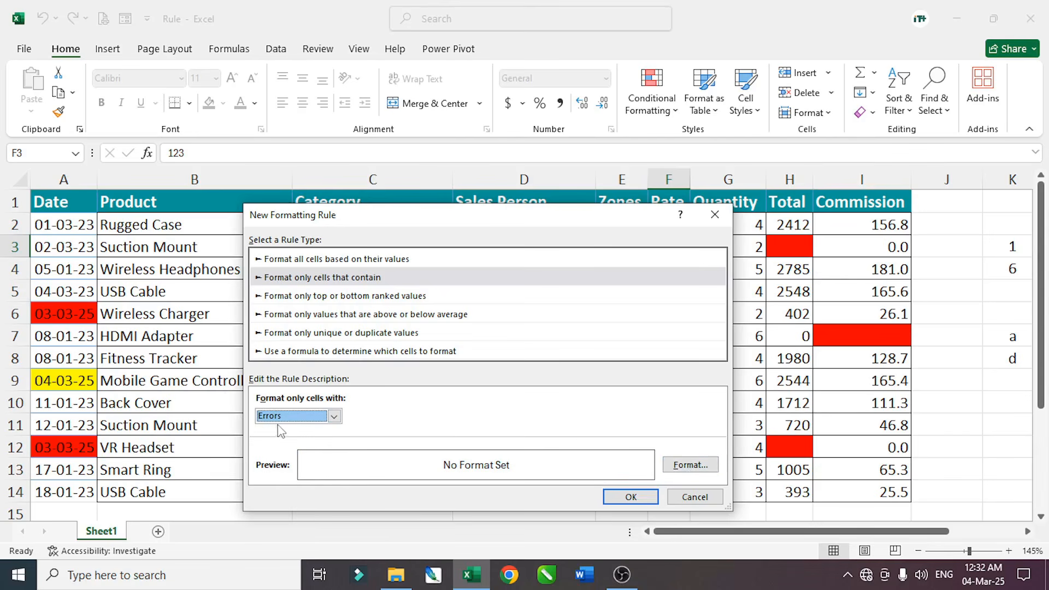
click(334, 416)
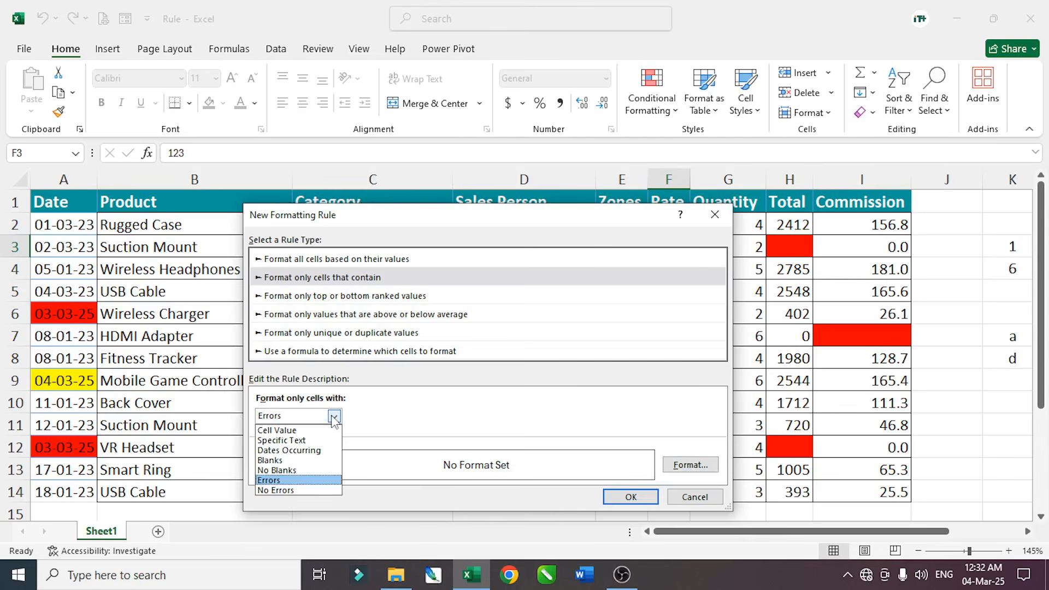
click(290, 490)
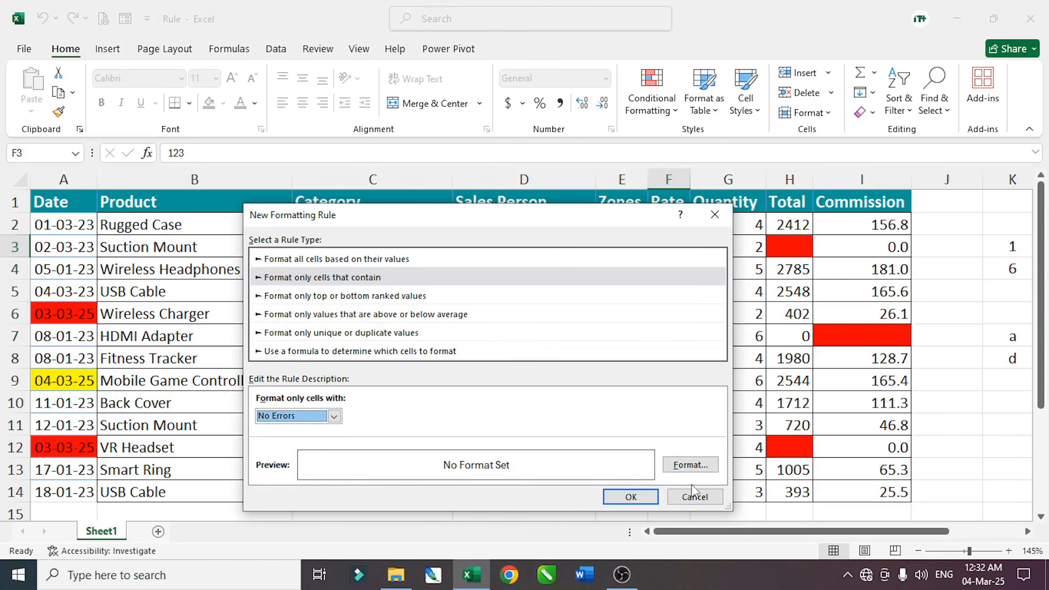
click(334, 416)
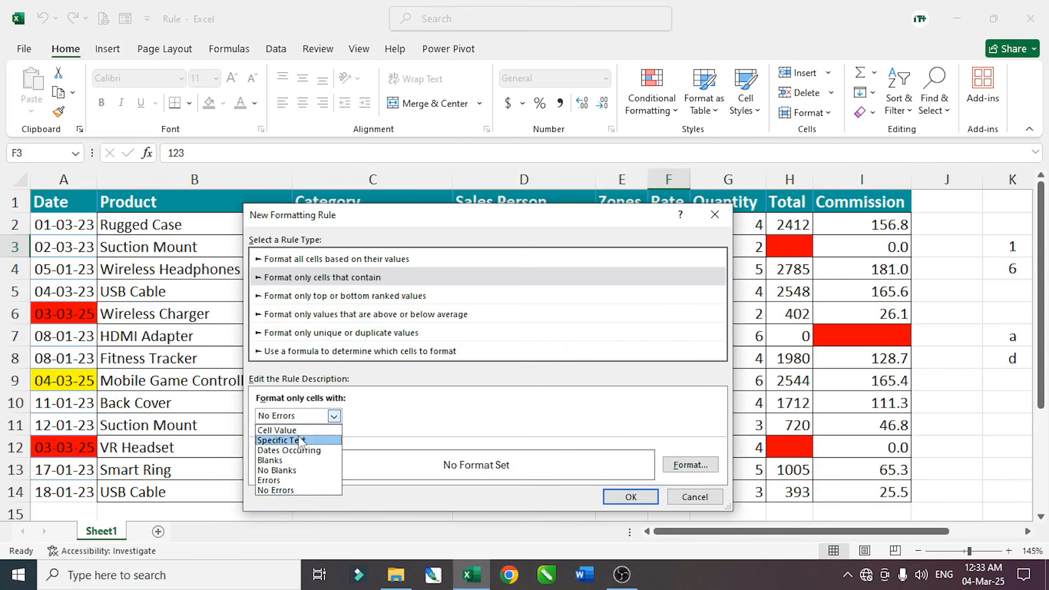
click(424, 405)
click(293, 299)
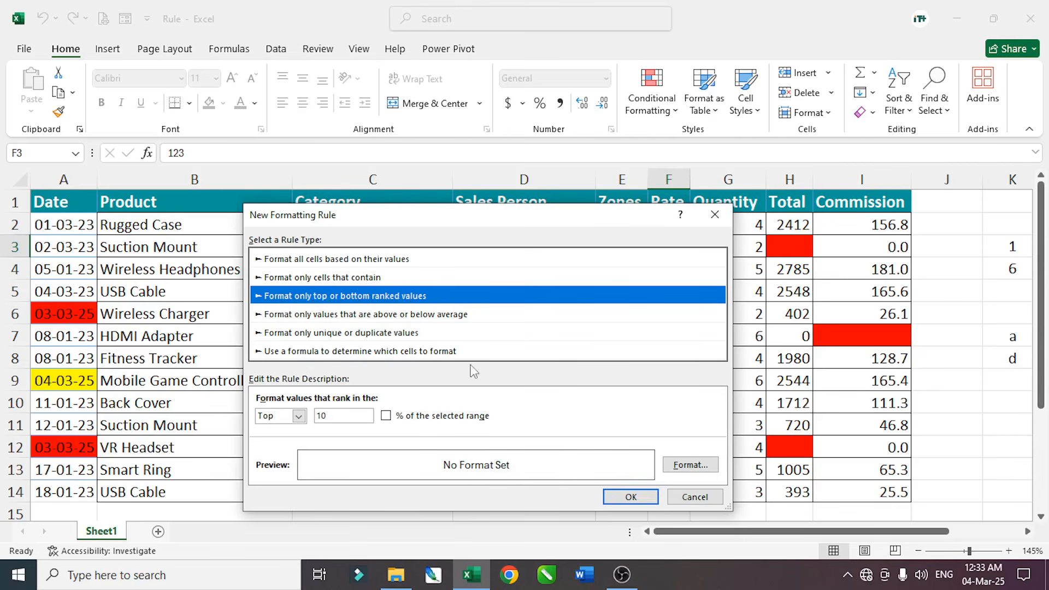
click(692, 495)
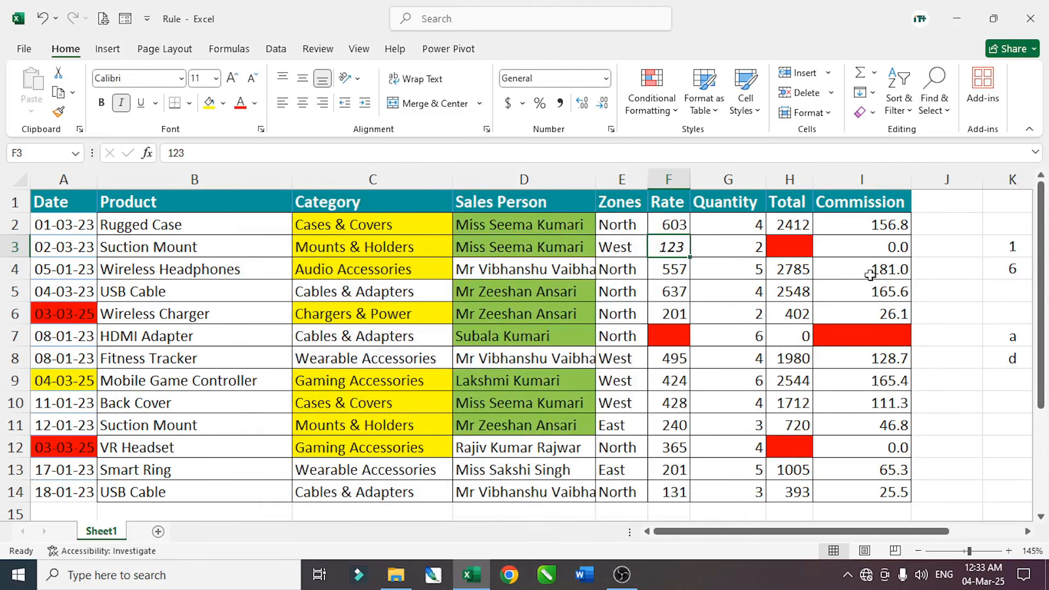
Step: Undo the clearing of cells H12, H3, I7 and F7 and the Blanks rule on E2:I14
key(ctrl+z)
key(ctrl+z)
key(ctrl+z)
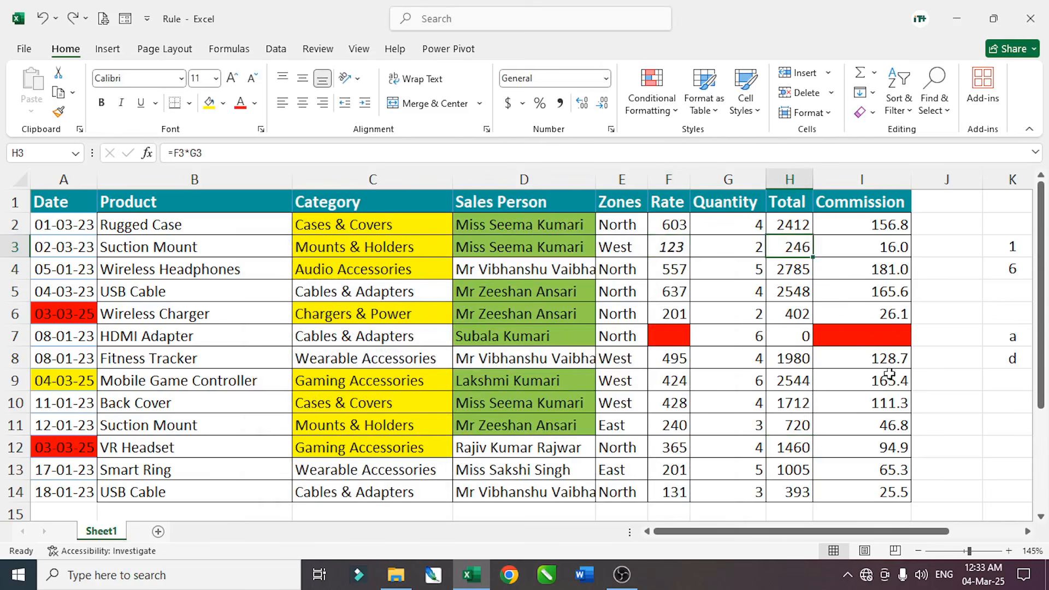
key(ctrl+z)
key(ctrl+z)
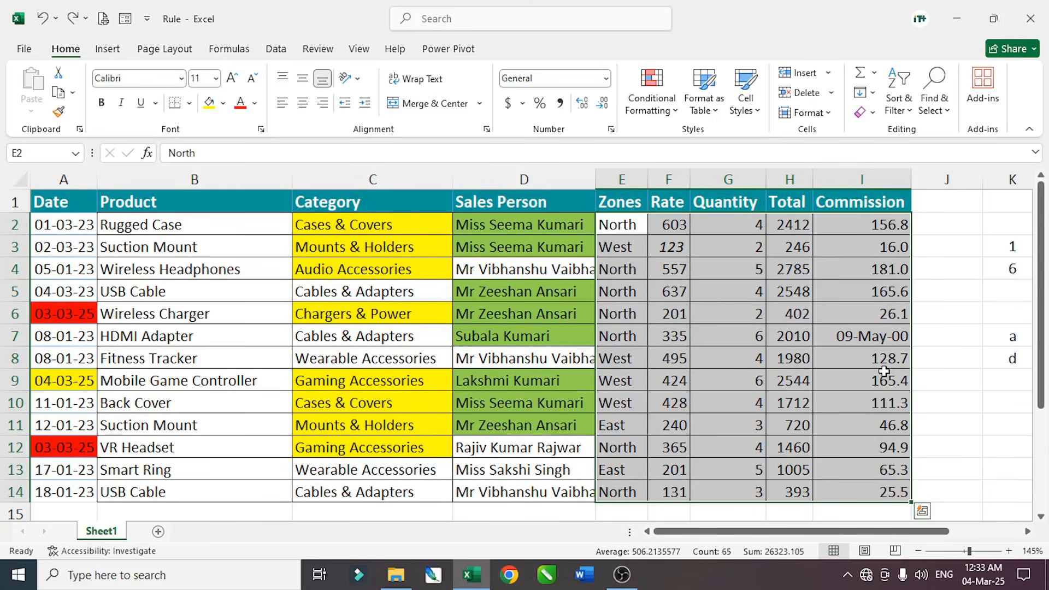
Step: Enter 25 as the HDMI Adapter commission in cell I7 and format the cell as Number
click(916, 351)
click(877, 335)
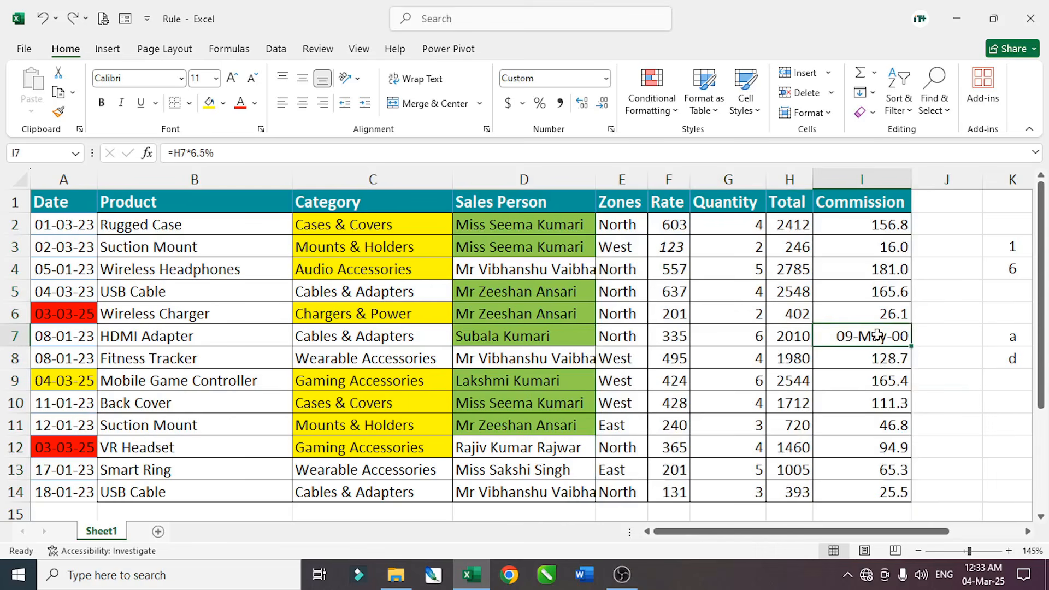
text(25)
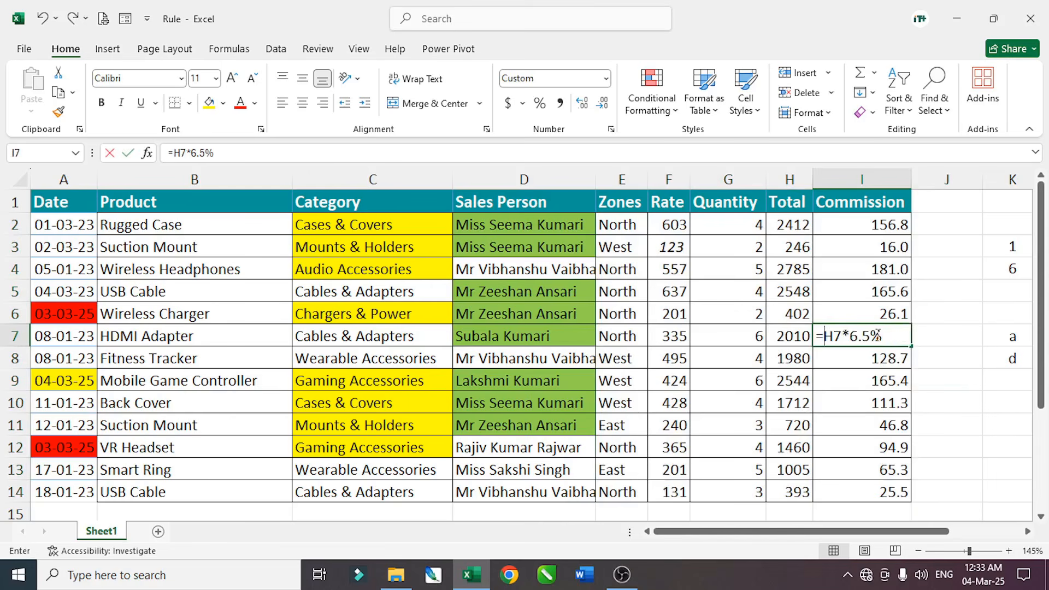
key(Return)
click(876, 333)
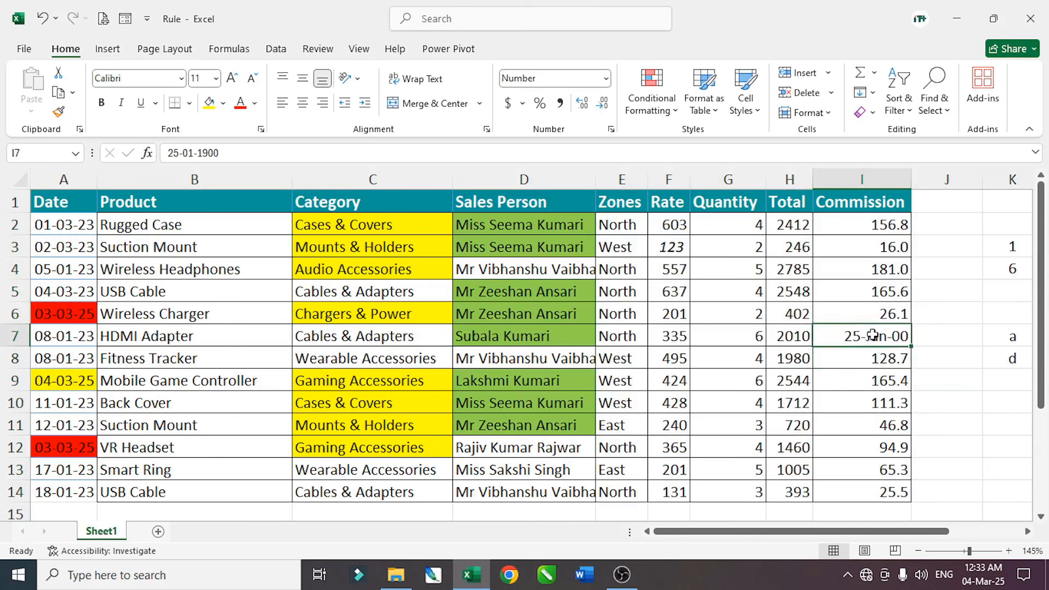
click(605, 78)
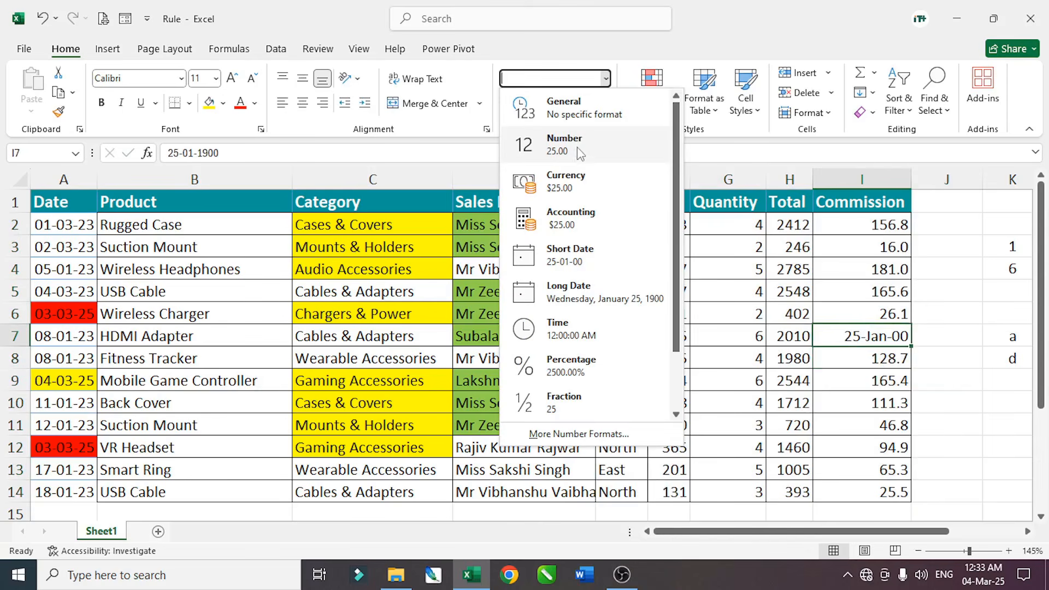
click(564, 144)
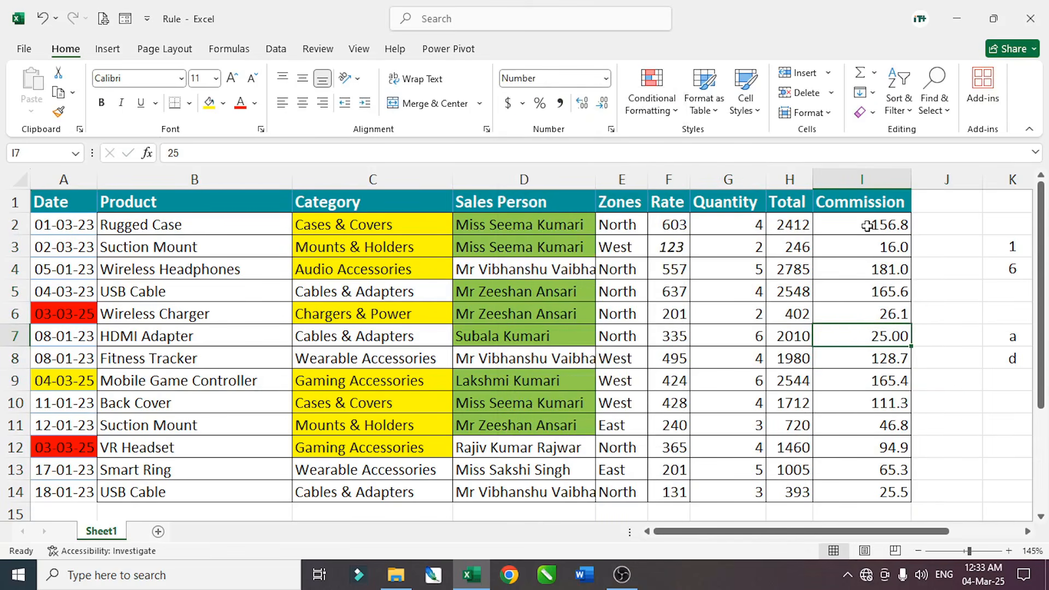
Step: Start a new rule for the Commission values I2:I14 that formats only top or bottom ranked values
drag(870, 226, 869, 358)
drag(868, 479, 865, 493)
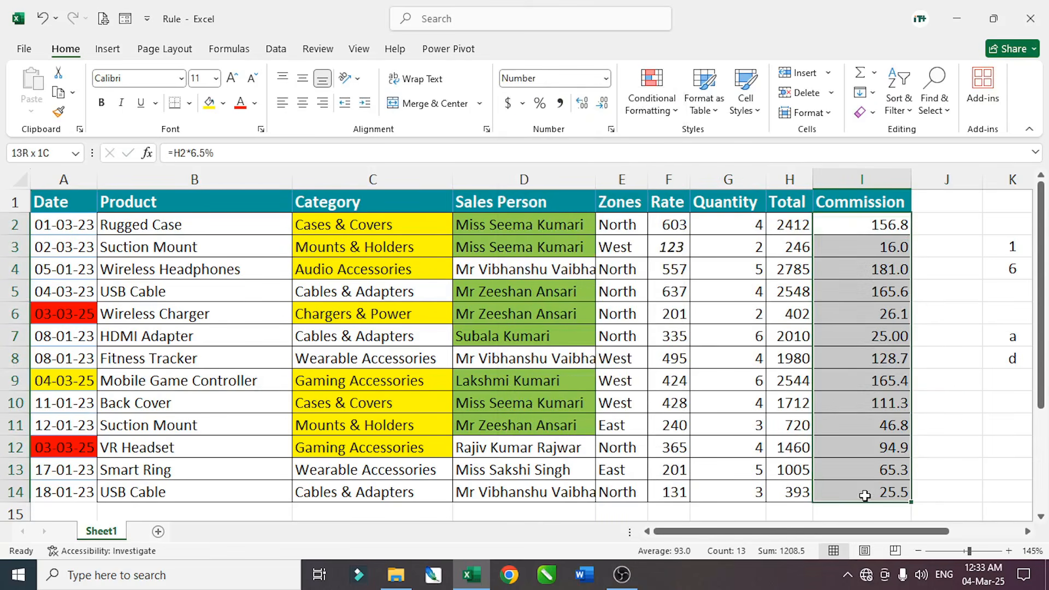
click(656, 106)
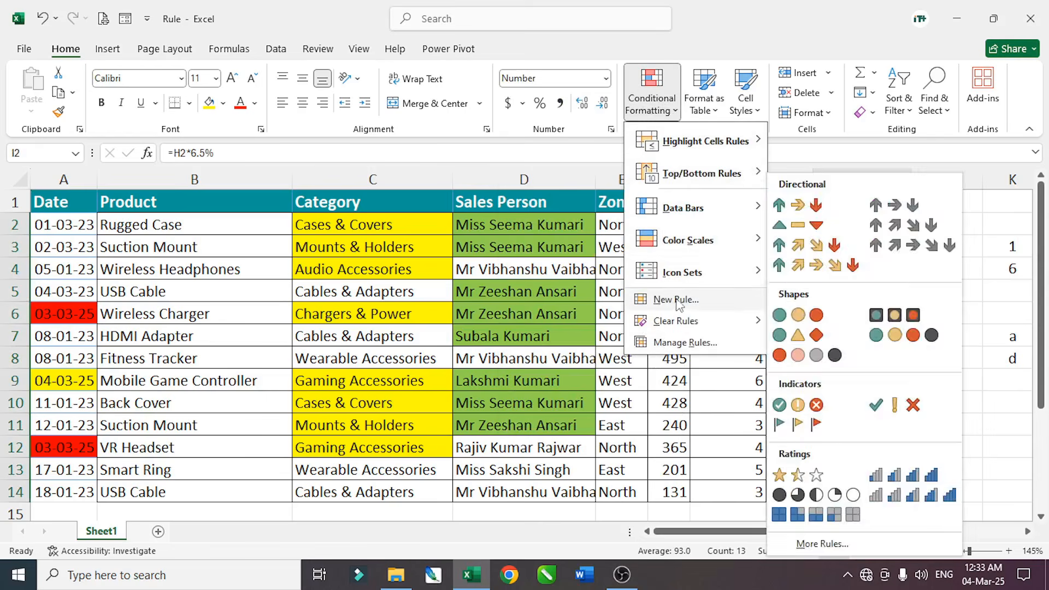
click(680, 302)
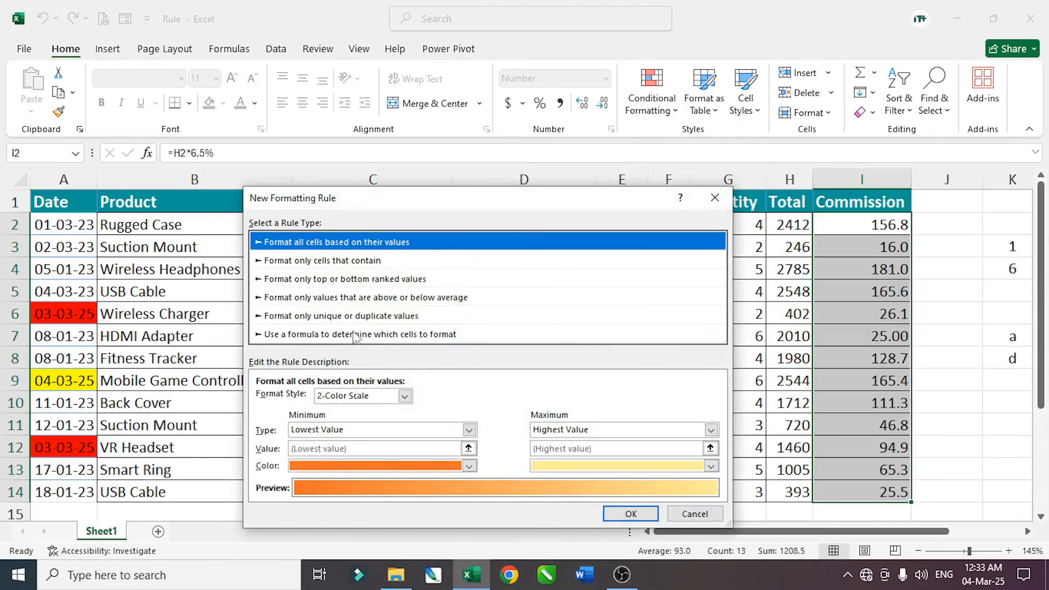
click(311, 263)
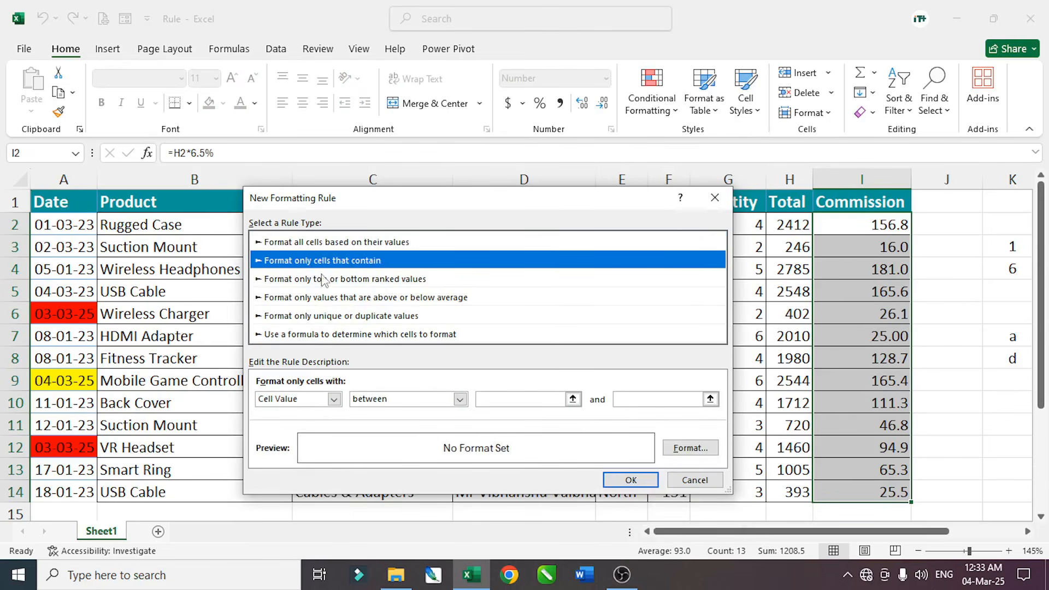
click(334, 399)
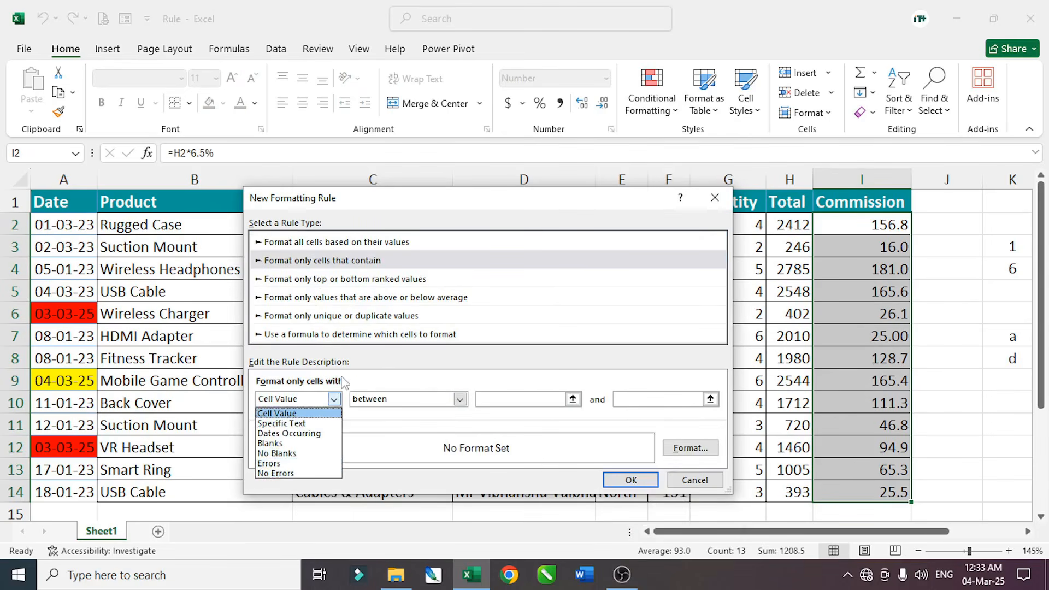
click(371, 279)
click(356, 284)
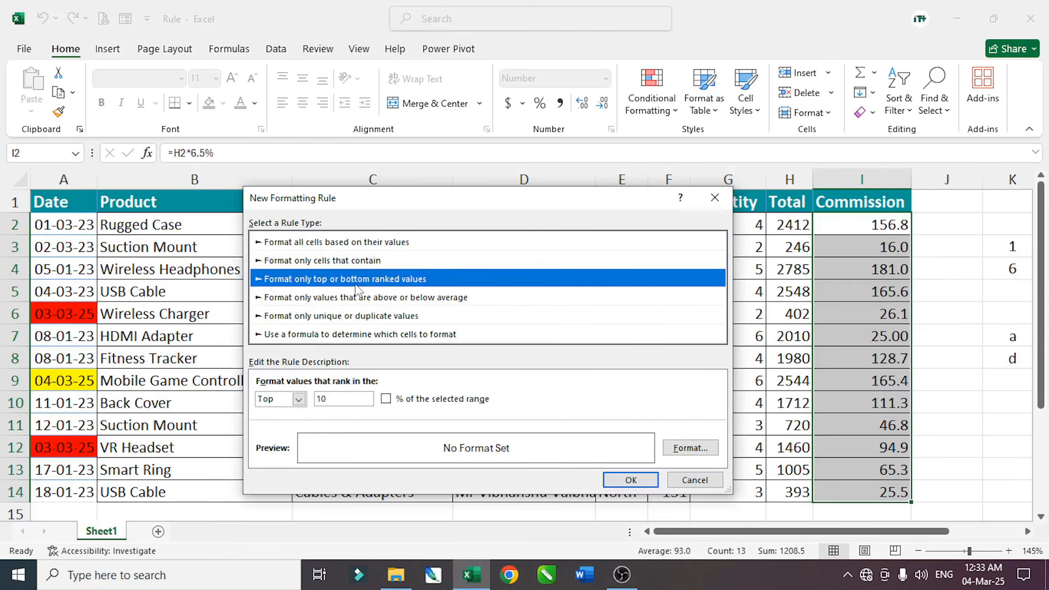
Step: Set the rule to rank the top 2 values with a light green fill and apply it
click(298, 400)
click(298, 401)
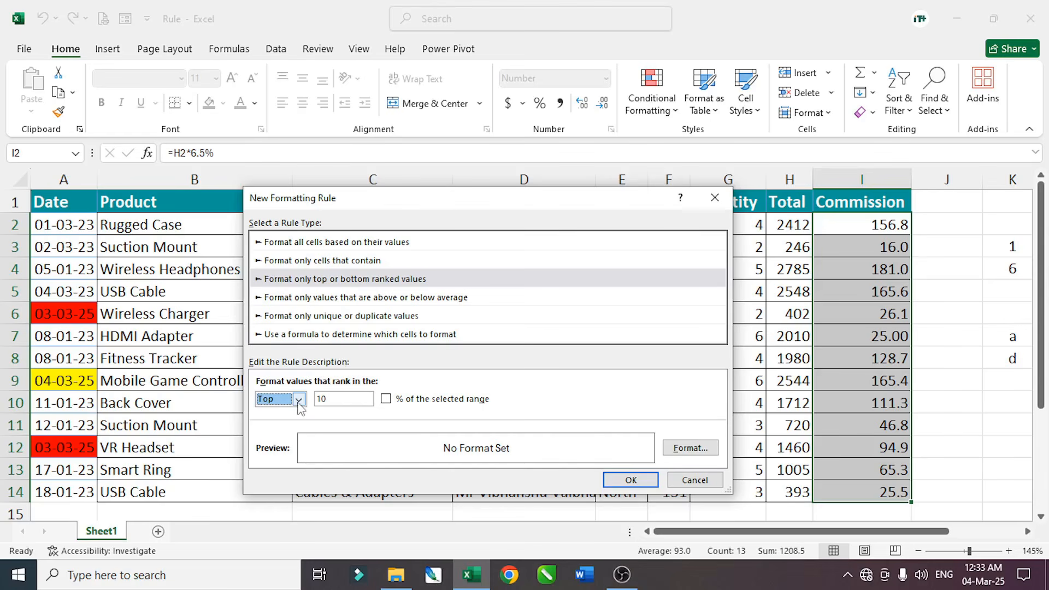
double_click(326, 398)
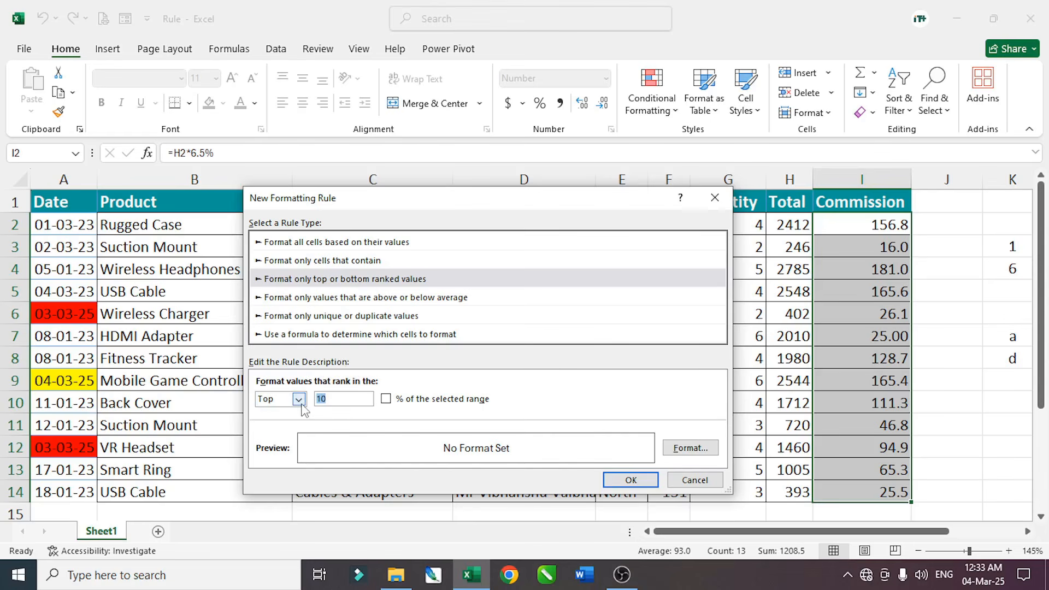
text(2)
click(690, 448)
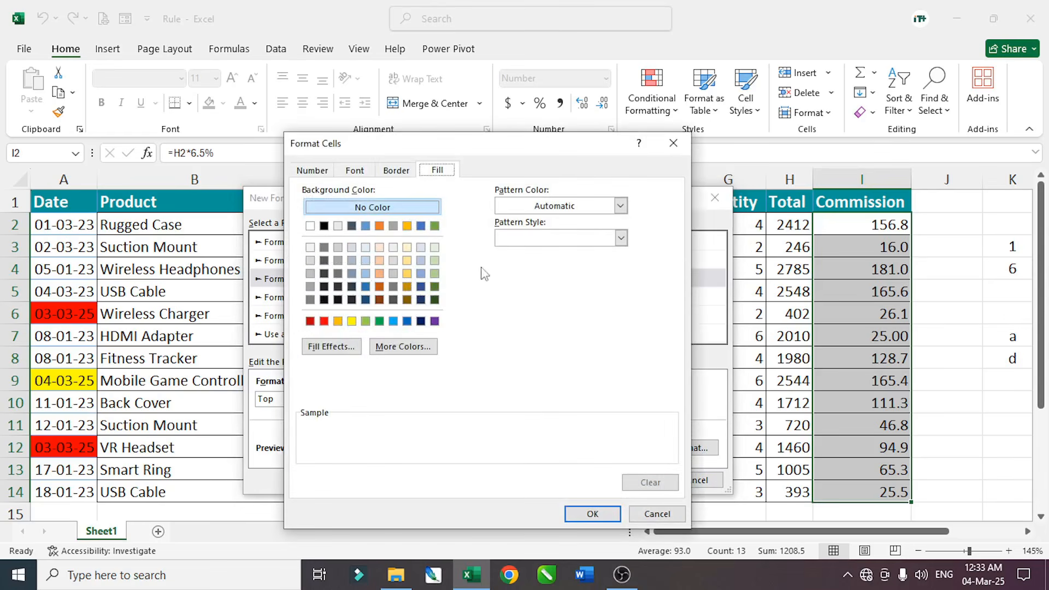
click(365, 321)
click(593, 514)
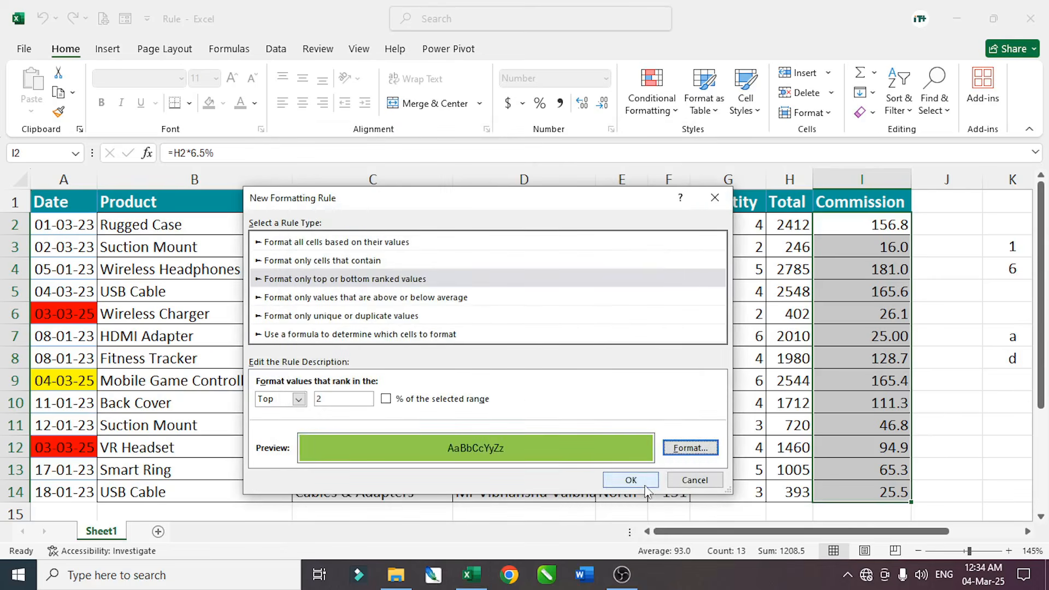
click(634, 481)
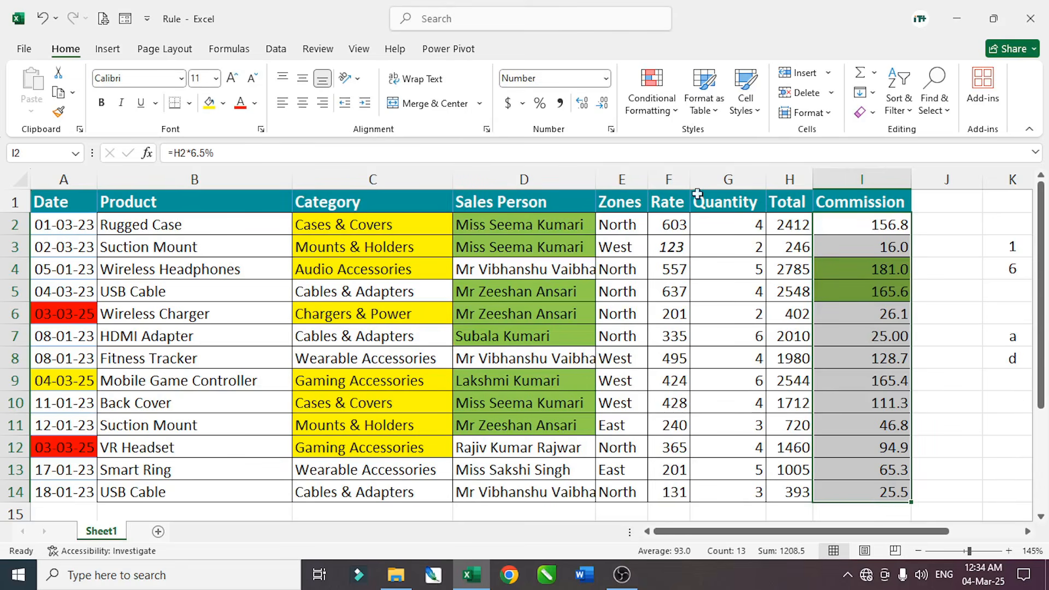
Step: View the built-in Top/Bottom Rules options and undo the top 2 rule on the Commission values
click(678, 117)
mouse_move(704, 173)
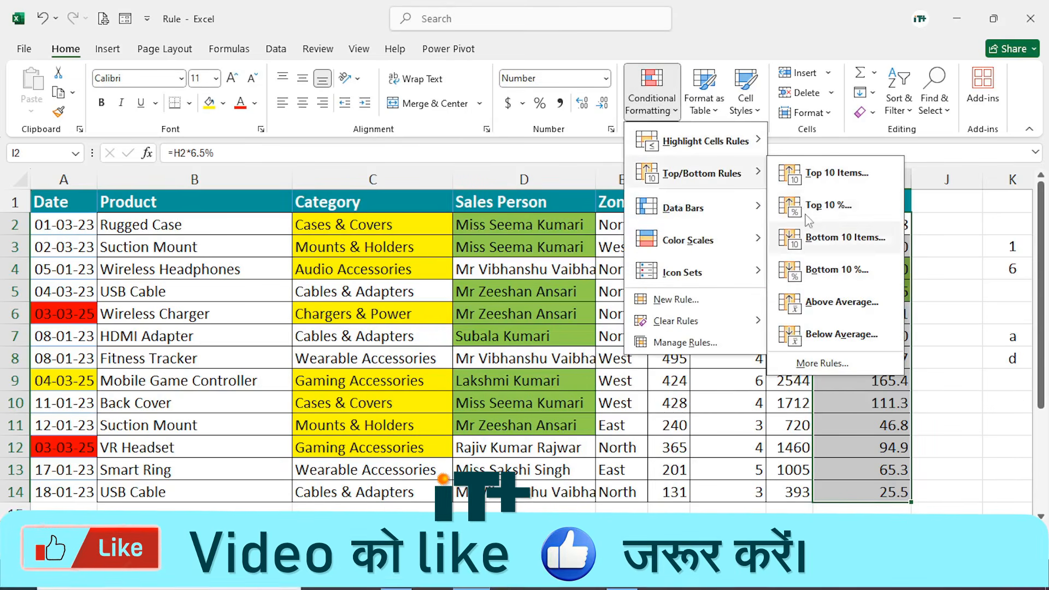
click(768, 55)
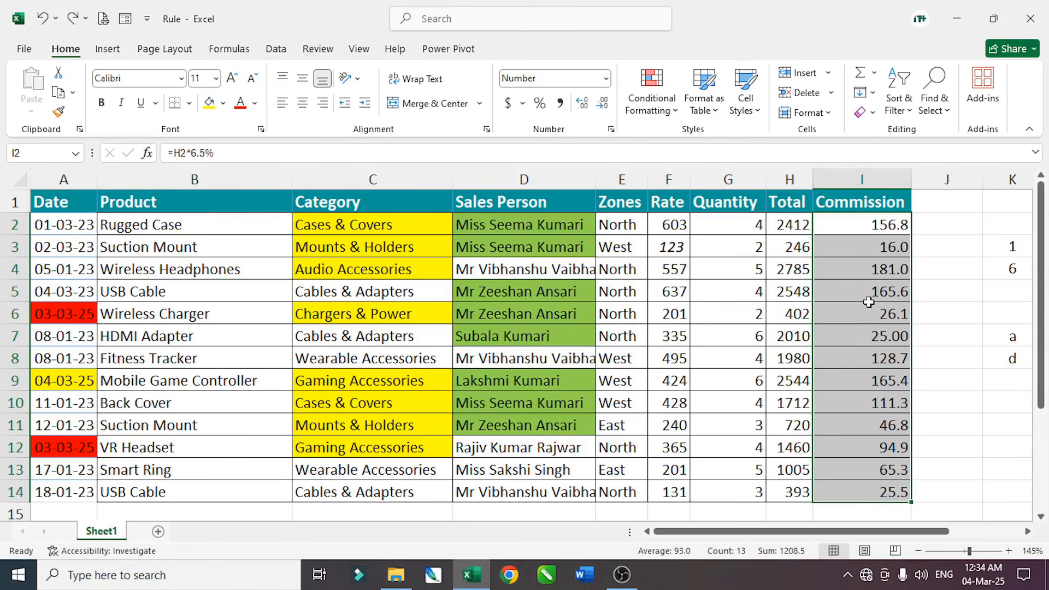
Step: Look over the rule types for a new formatting rule and the built-in Top/Bottom Rules and Clear Rules options
click(677, 112)
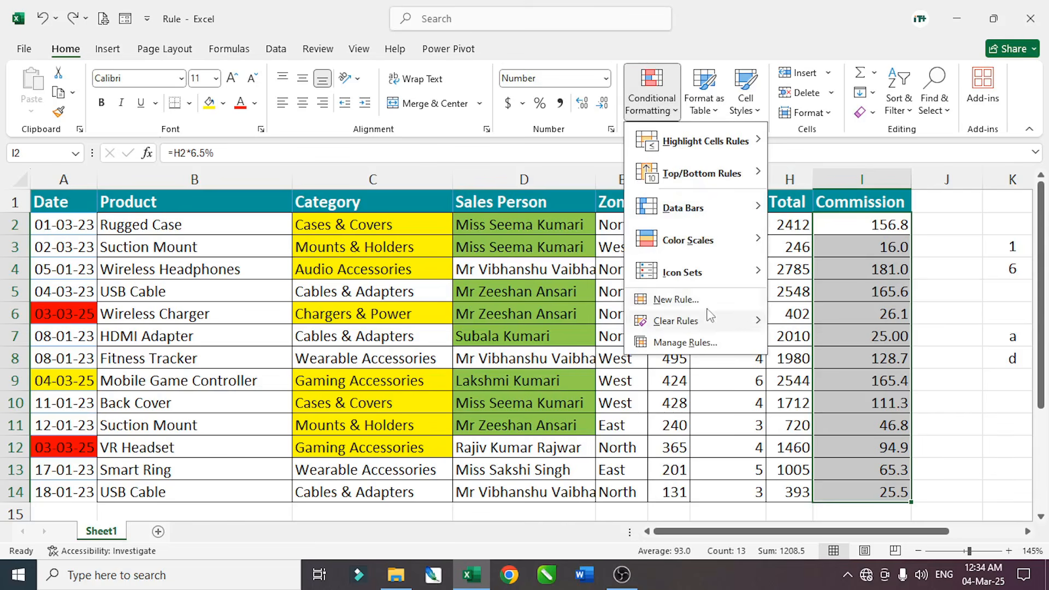
click(677, 300)
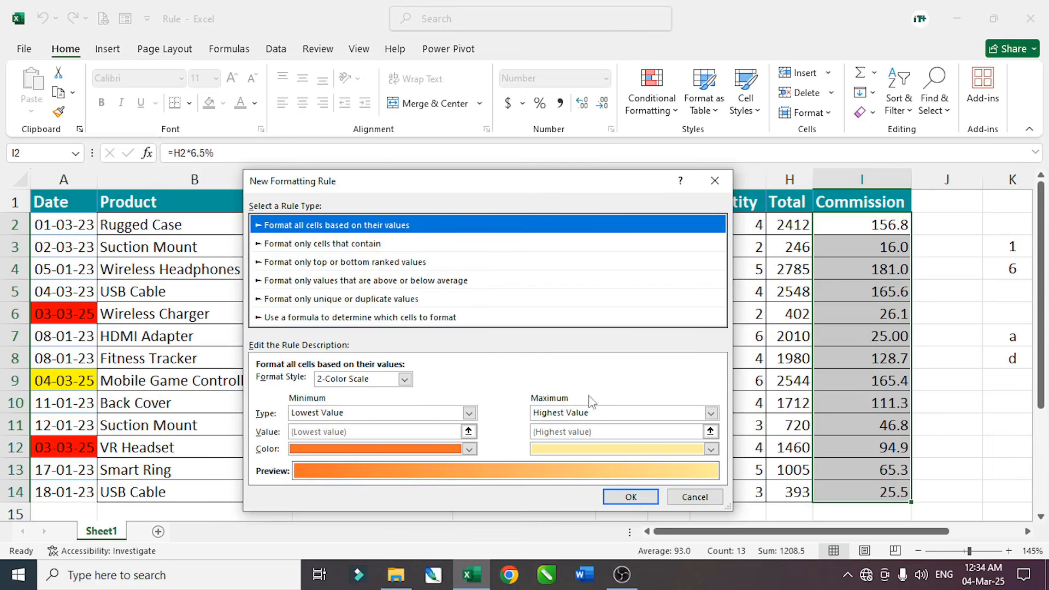
click(694, 497)
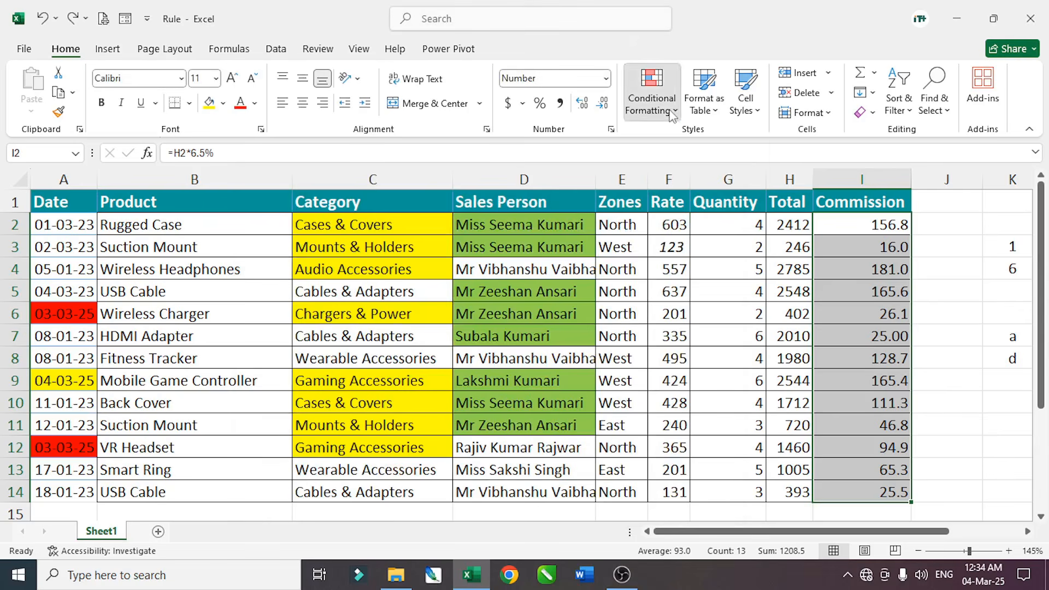
click(652, 98)
mouse_move(697, 184)
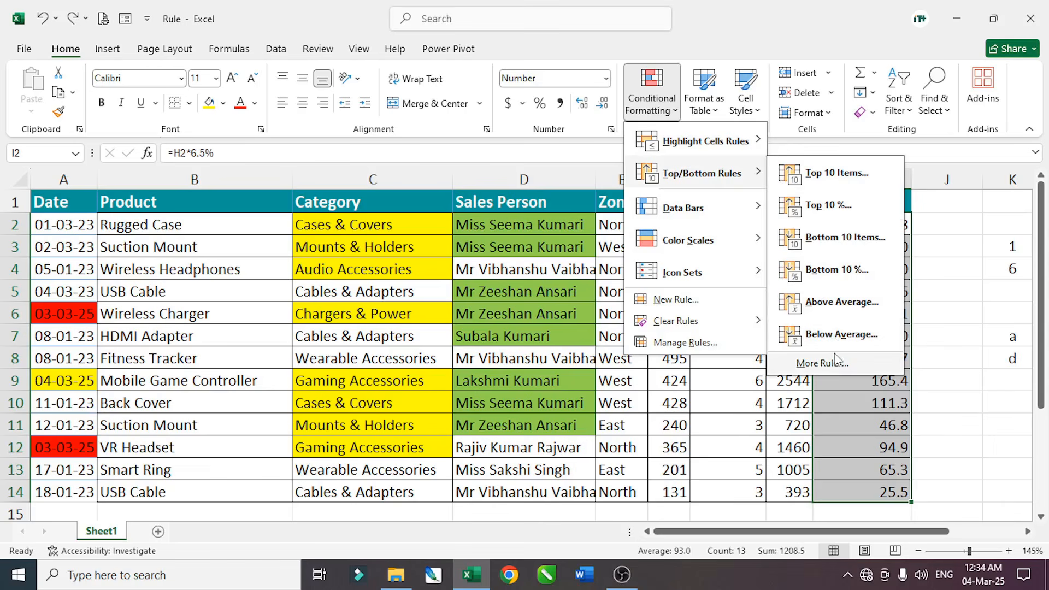
mouse_move(746, 326)
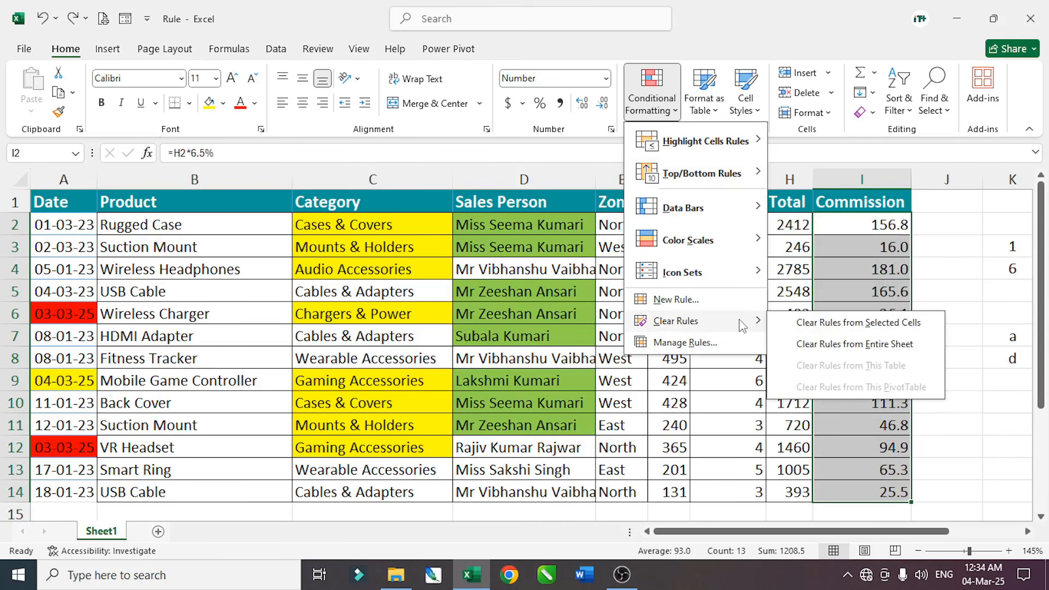
click(669, 116)
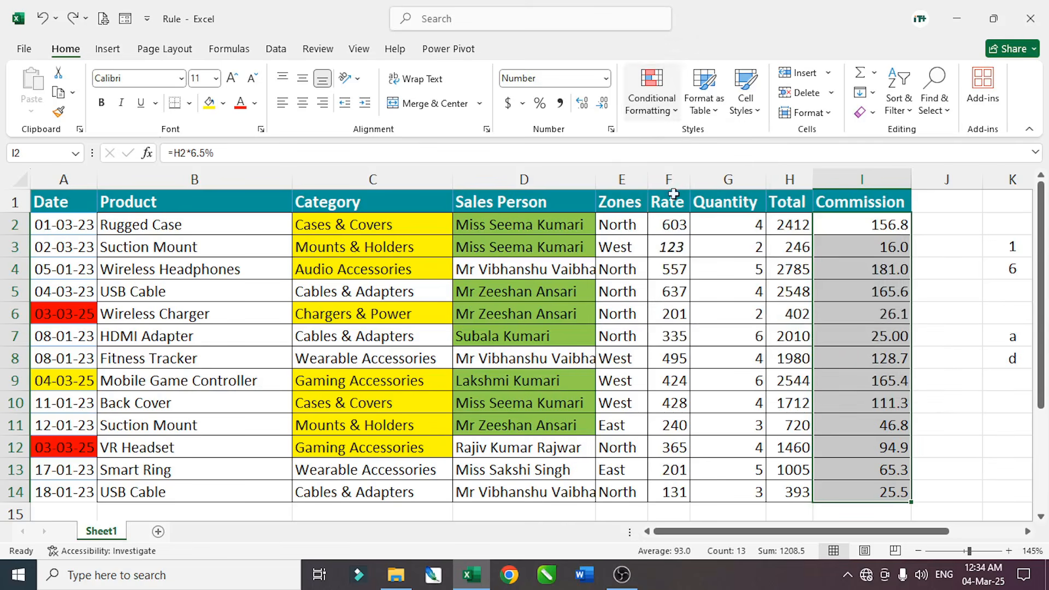
click(673, 112)
click(673, 301)
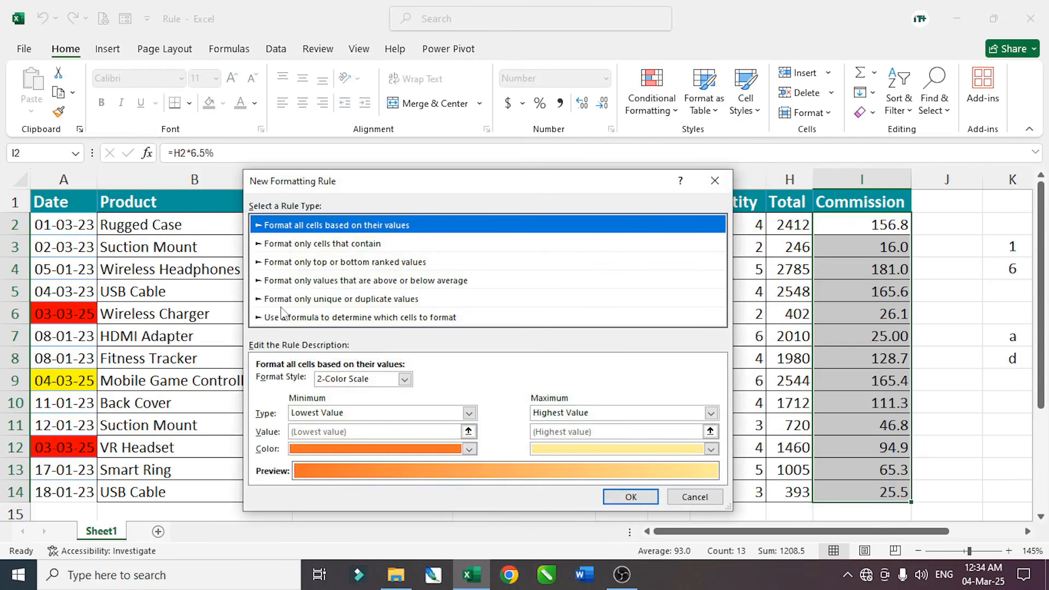
click(283, 300)
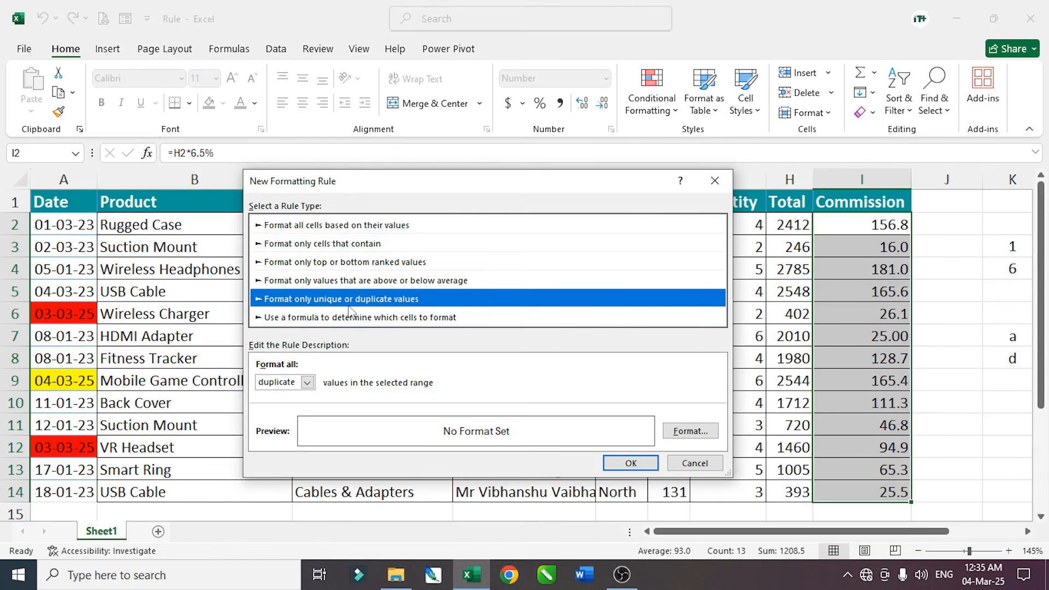
click(696, 464)
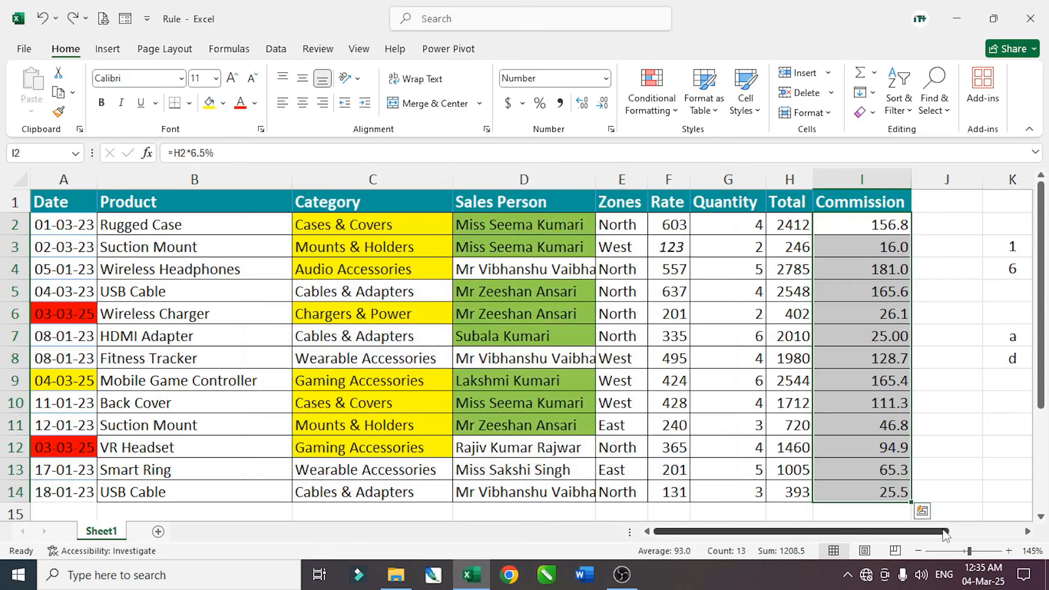
Step: Start a new formatting rule for the Quantity values G2:G14 that formats only unique values
drag(732, 229, 731, 494)
click(652, 90)
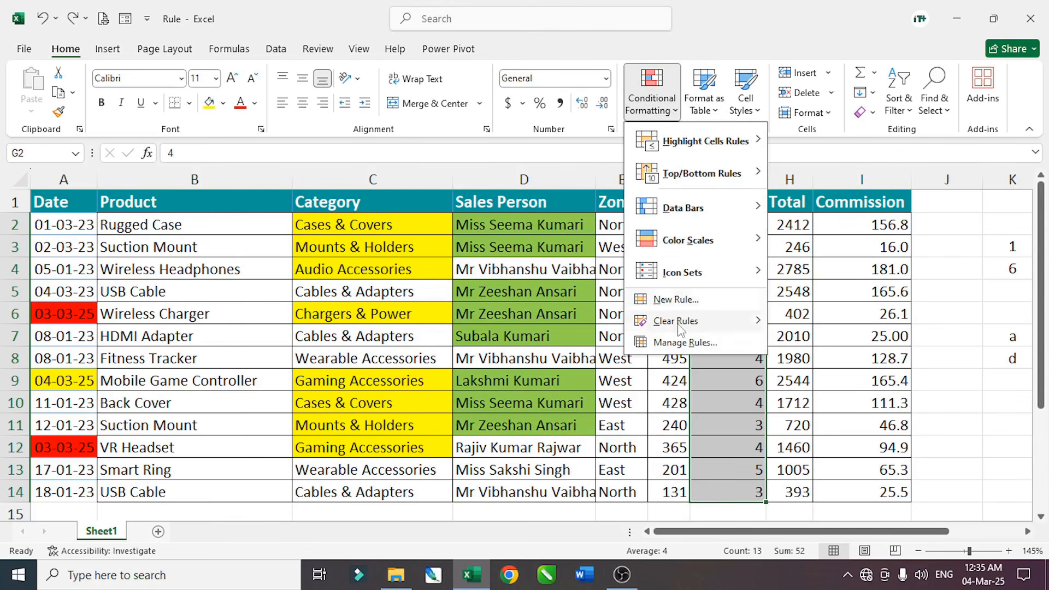
click(675, 300)
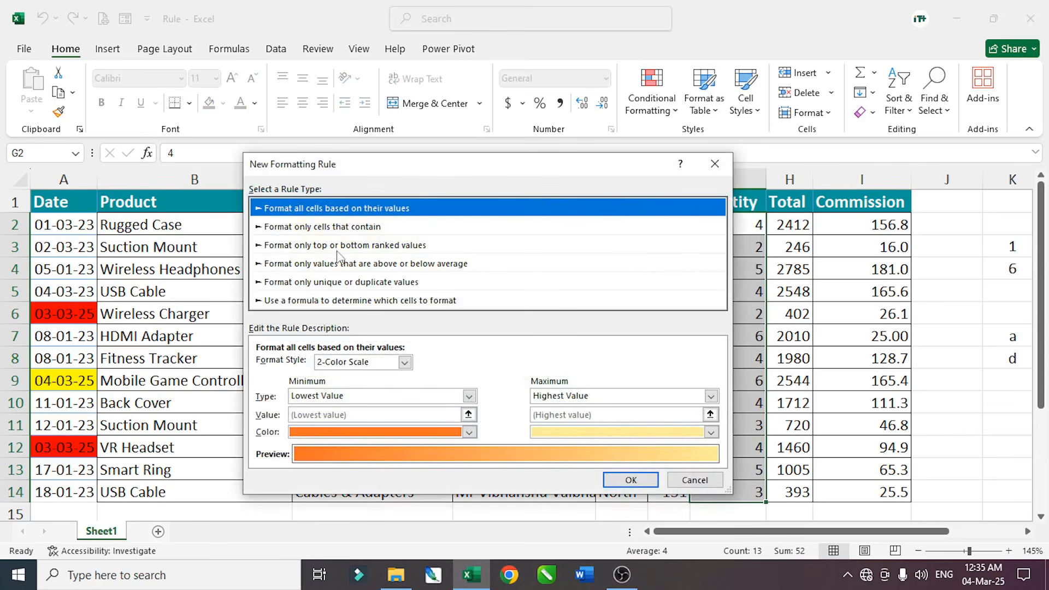
click(298, 282)
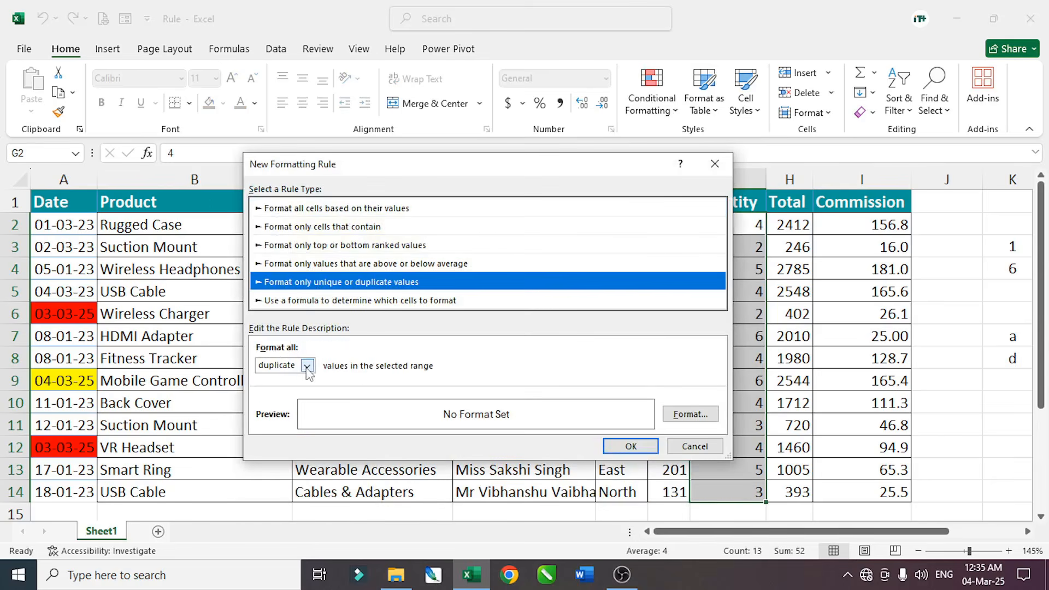
click(307, 364)
click(285, 389)
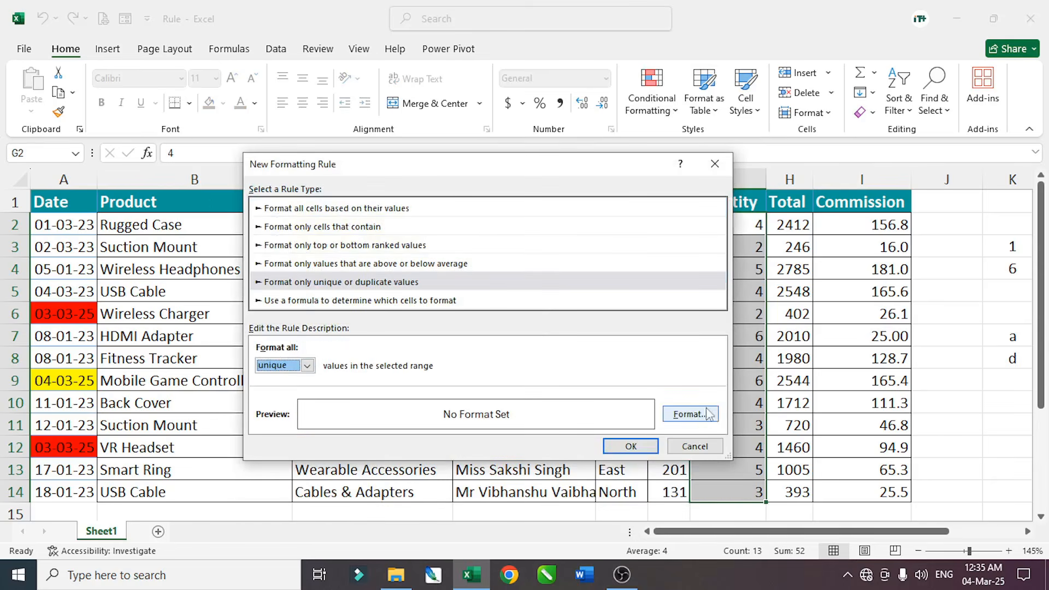
Step: Give the unique values rule a yellow fill and apply it to the Quantity values
click(686, 418)
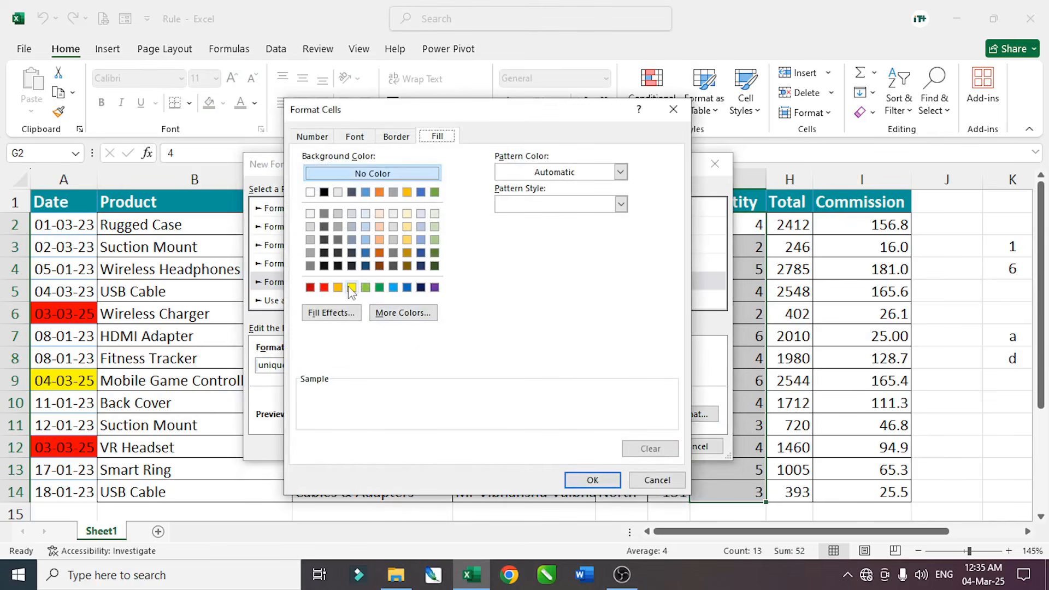
click(351, 287)
click(592, 479)
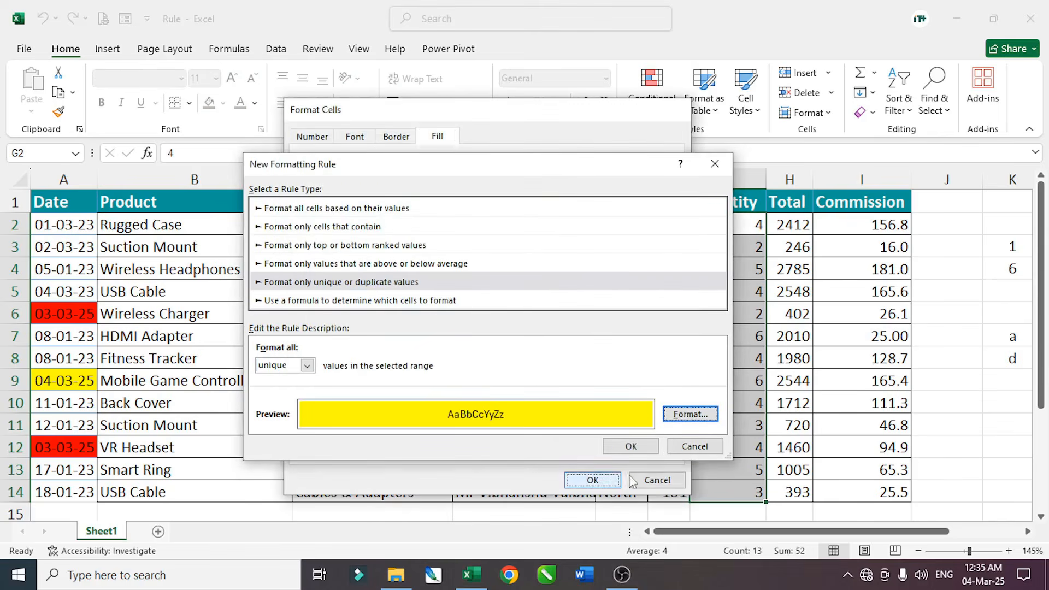
click(632, 447)
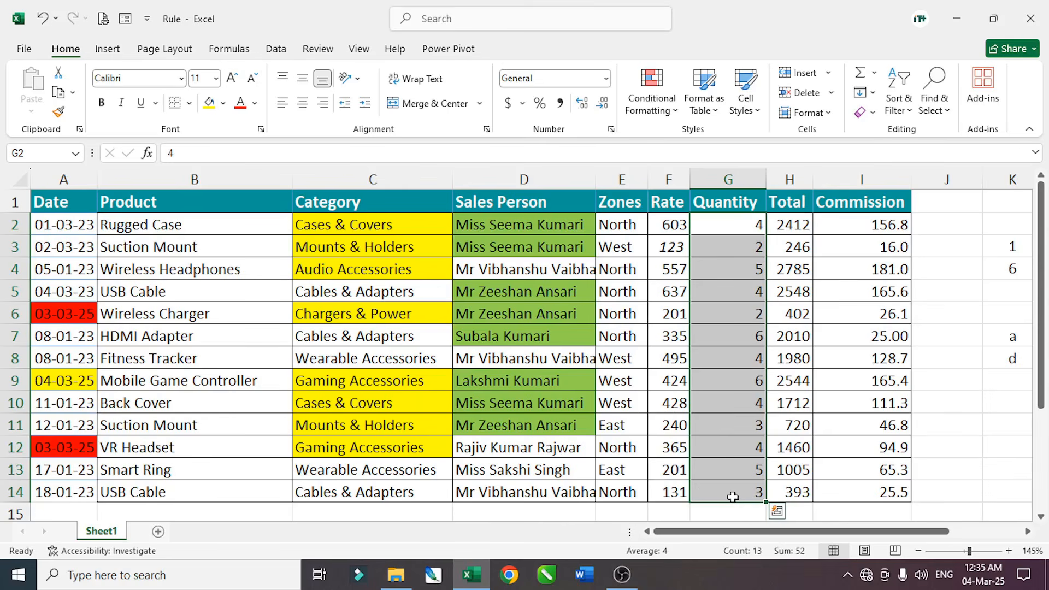
Step: Enter 50 as the Wireless Headphones quantity in cell G4 and widen the Total column to fit its values
click(737, 266)
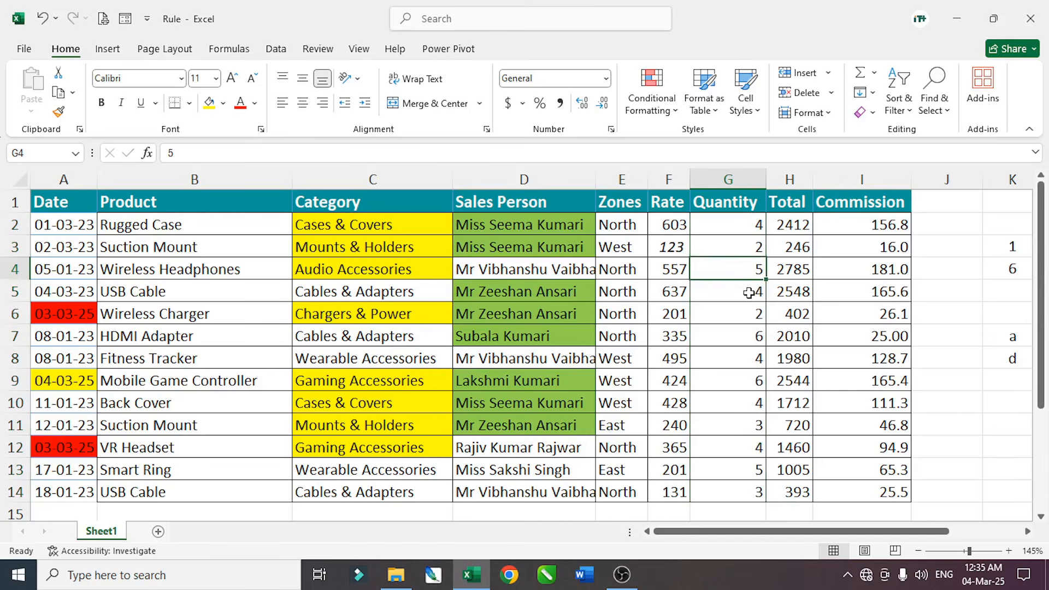
text(50)
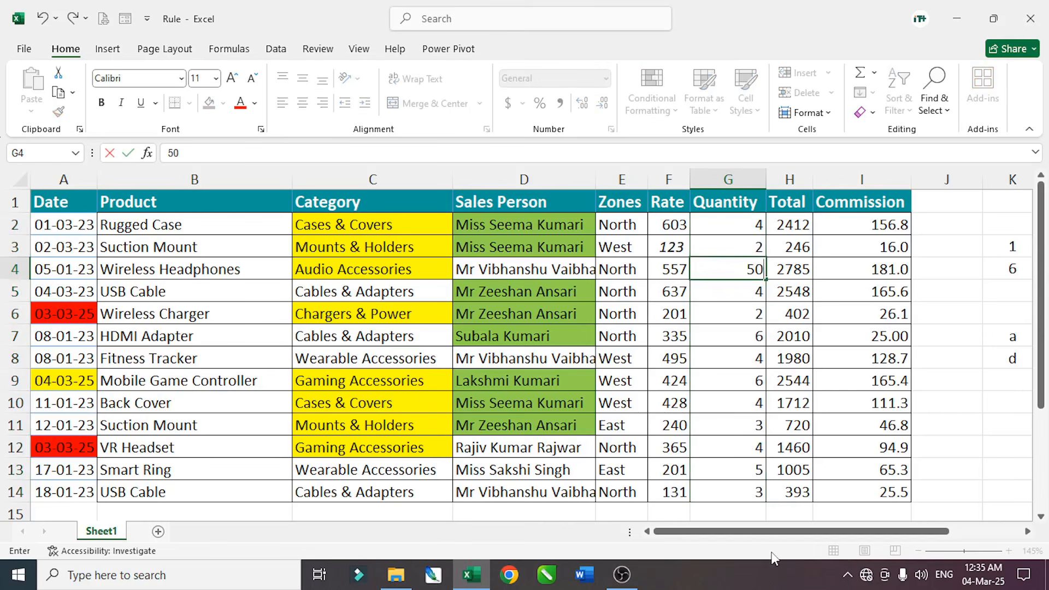
key(Return)
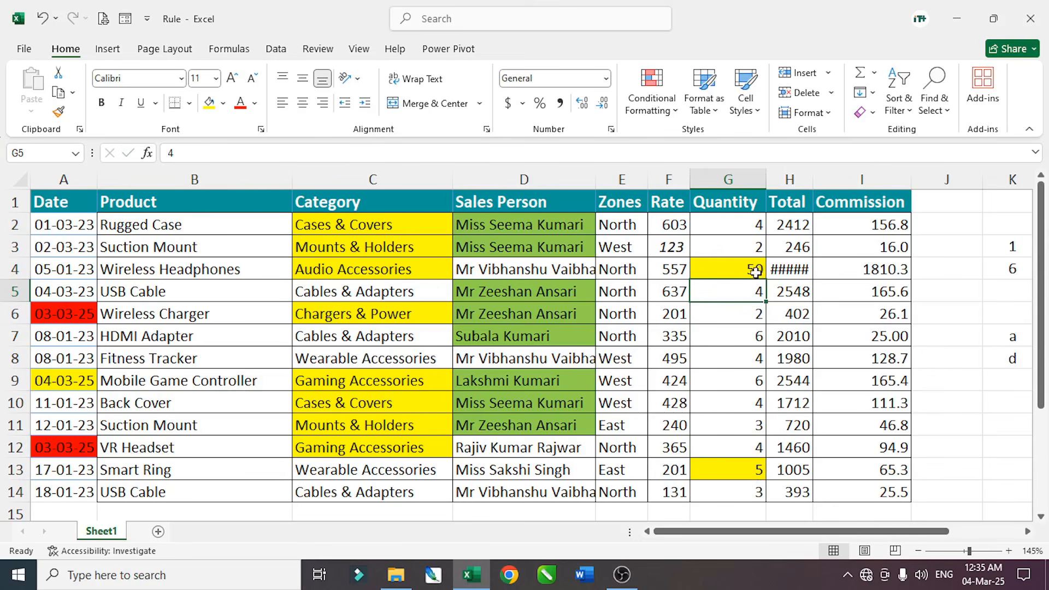
click(745, 470)
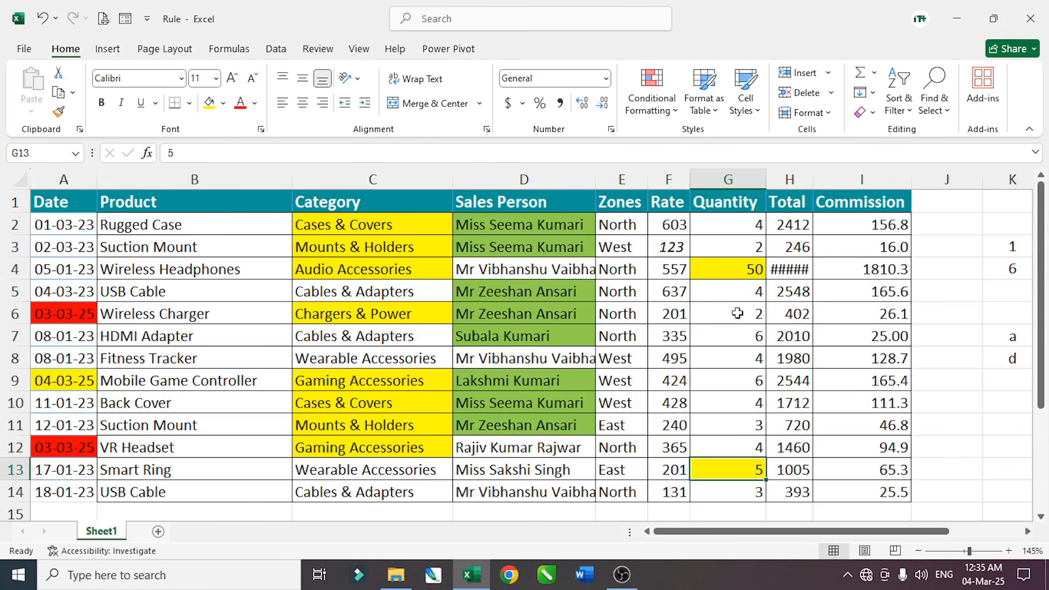
click(733, 279)
drag(814, 176, 825, 177)
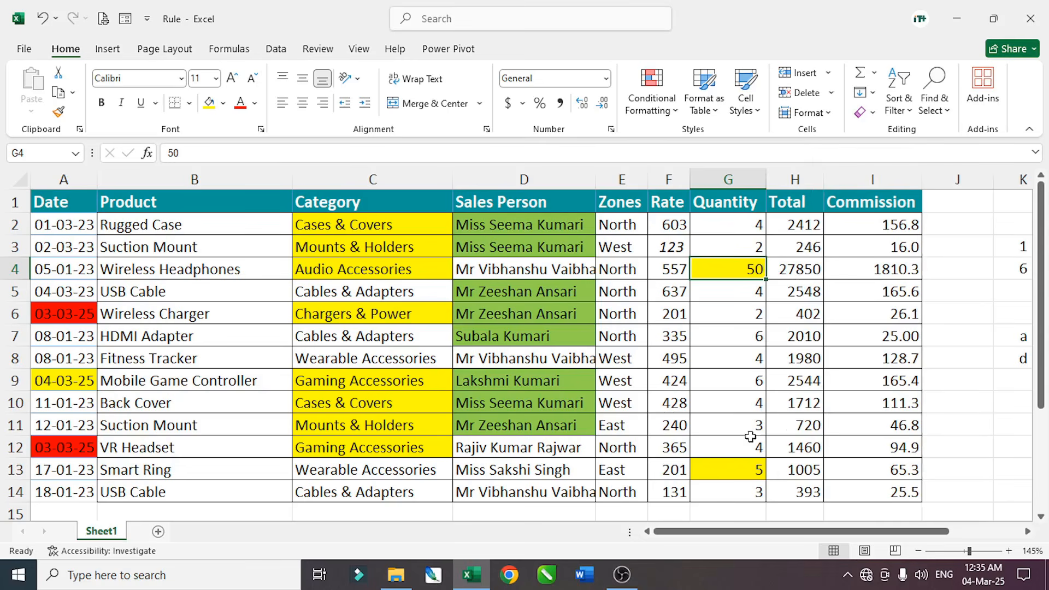
Step: Enter 50 as the VR Headset quantity in cell G12 and check the highlighting in the Quantity column
click(745, 453)
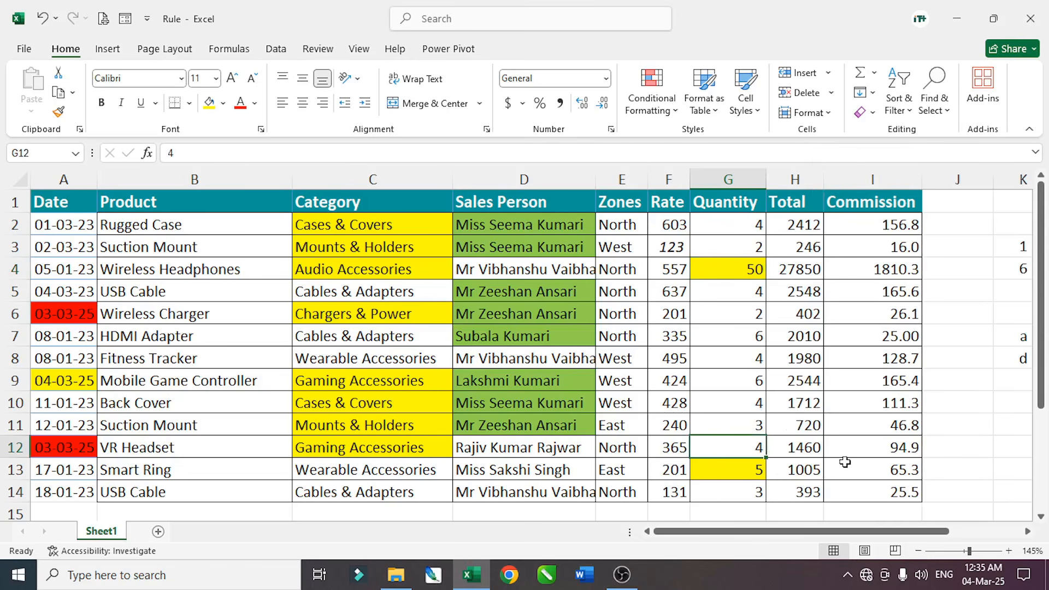
text(50)
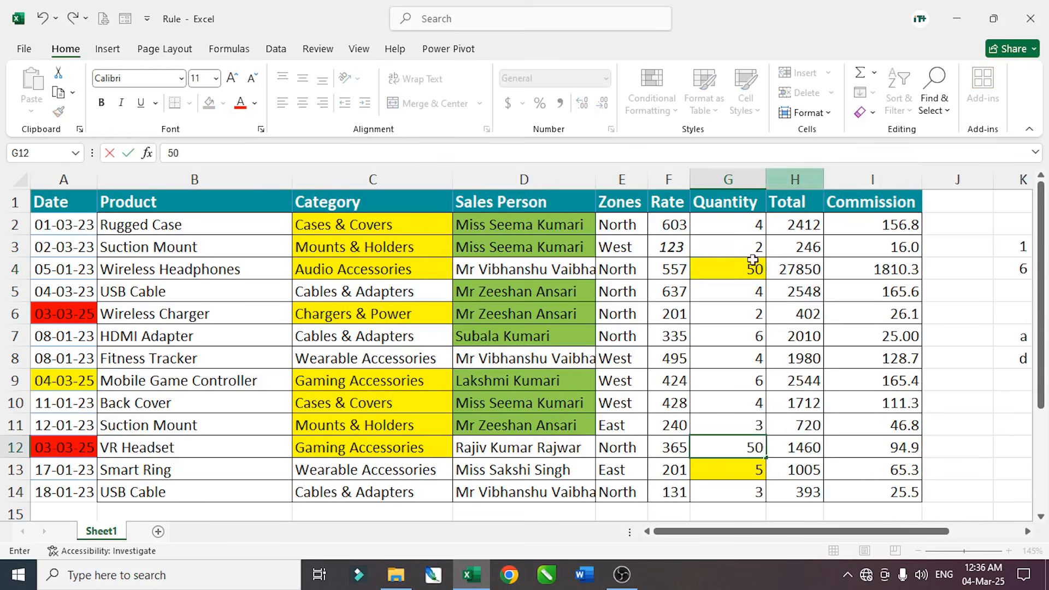
key(Return)
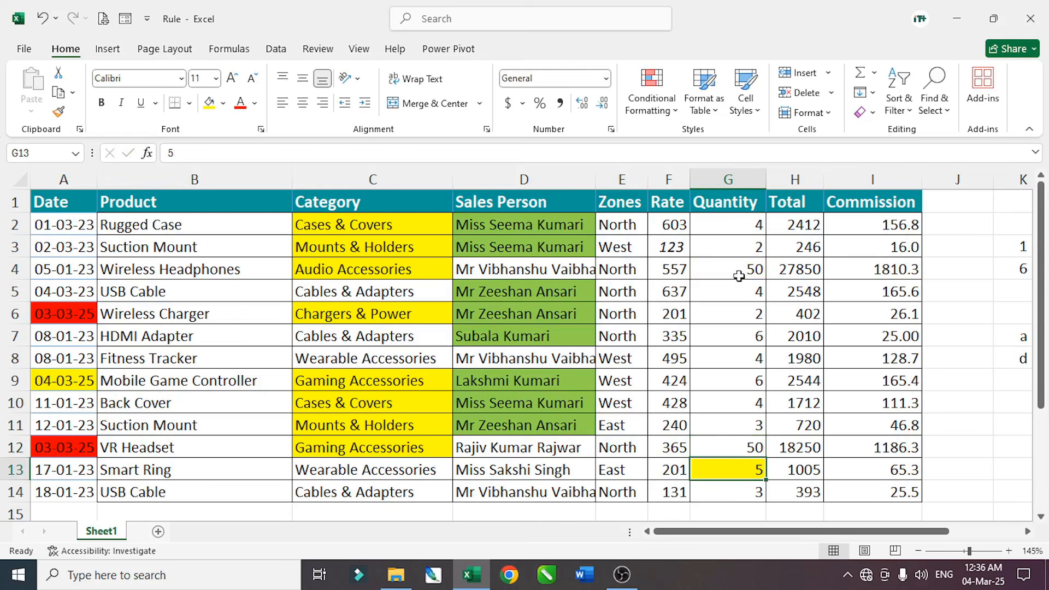
click(742, 451)
click(747, 475)
Step: Clear the conditional formatting rules from the Quantity values G2:G14
drag(738, 226, 747, 498)
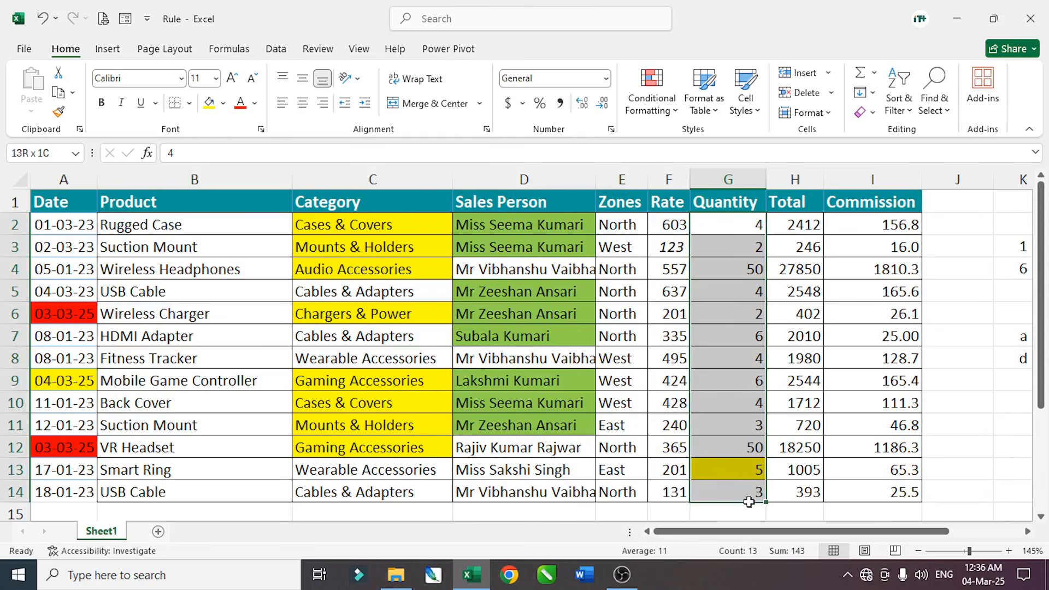
click(670, 108)
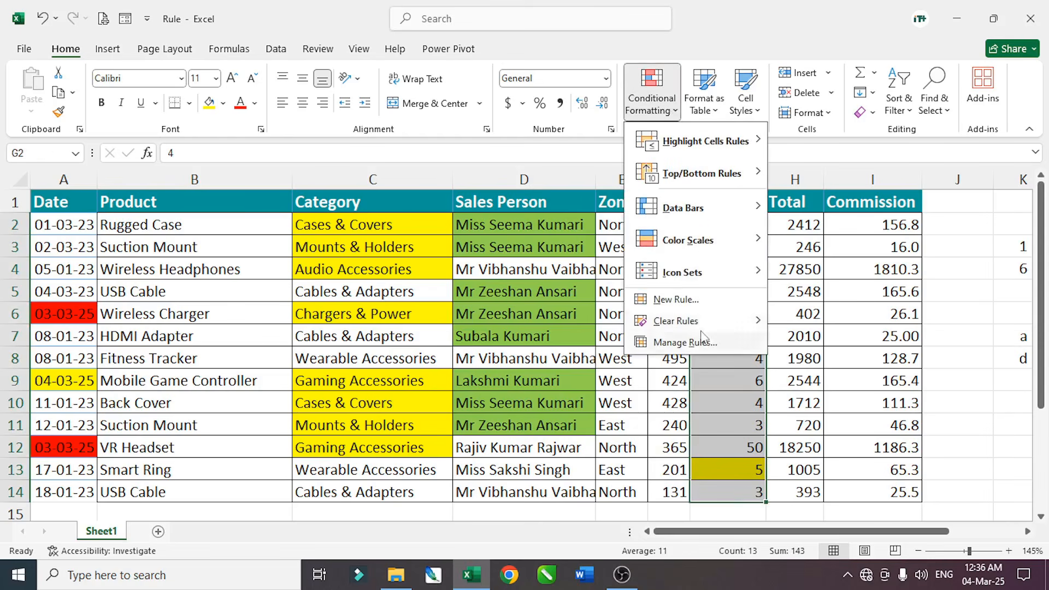
mouse_move(699, 326)
click(839, 328)
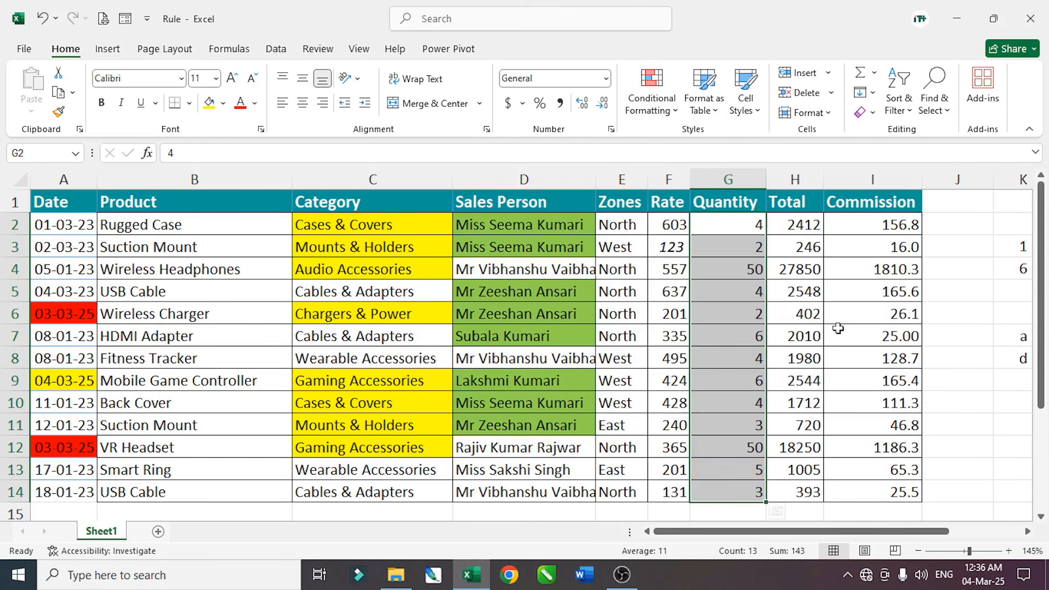
Step: Start a new rule for the Quantity values G2:G14 that uses a formula to determine which cells to format
click(672, 109)
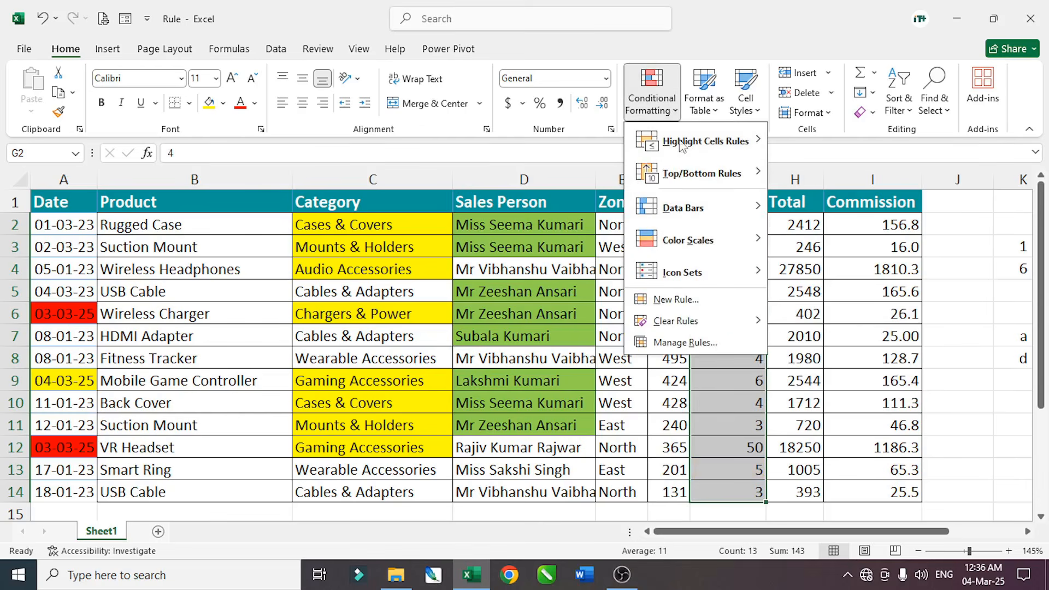
click(690, 300)
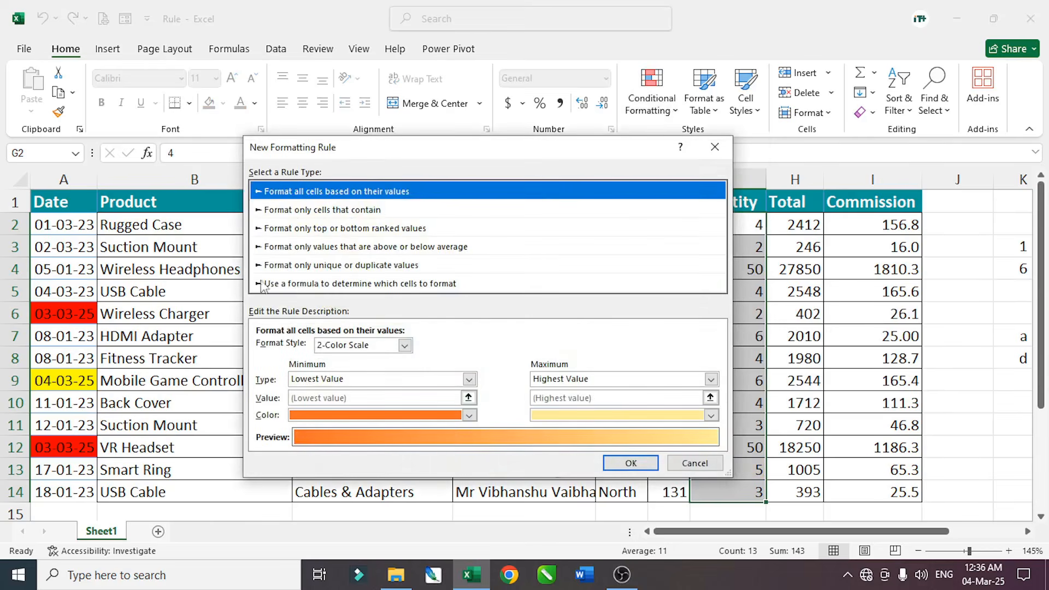
click(285, 285)
drag(388, 158, 310, 170)
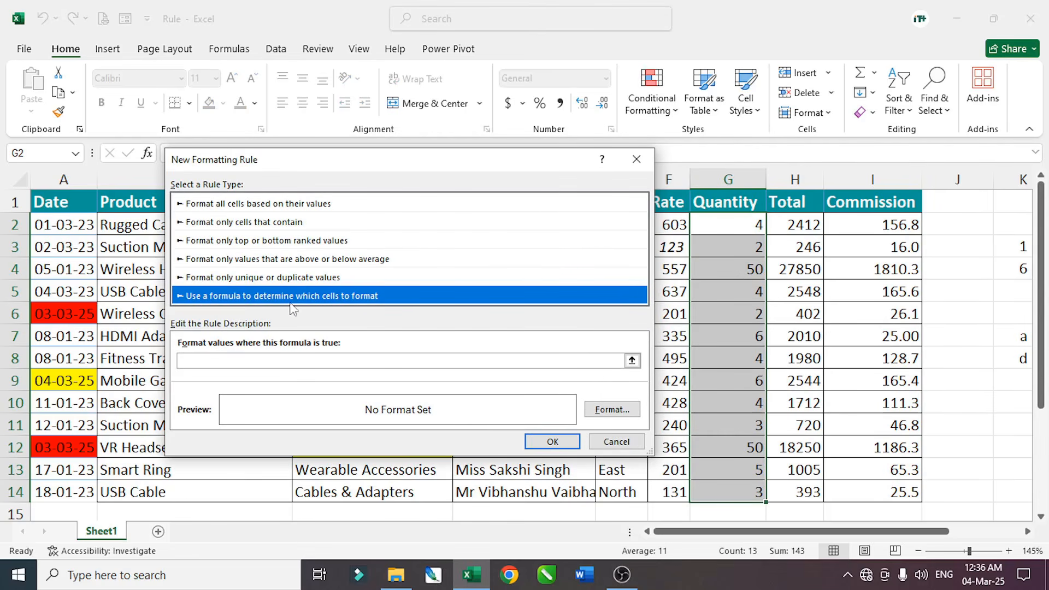